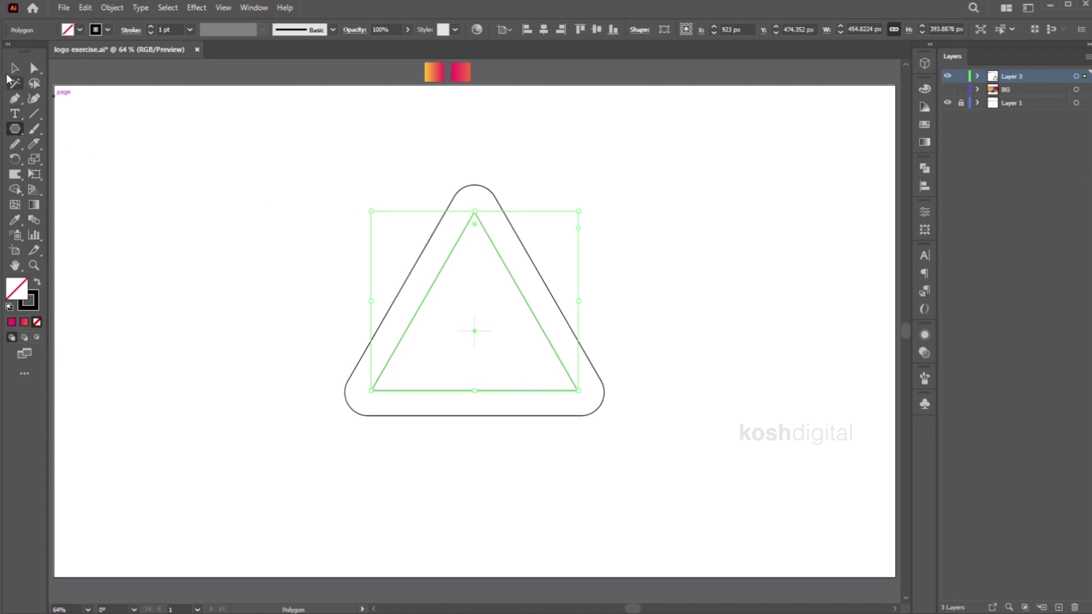
Step: Round the inner triangle's corners and move it onto the outer triangle's bottom edge, slightly left of centre
{"action": "left_click_drag", "start_coordinate": [473, 227], "coordinate": [470, 237]}
{"action": "left_click_drag", "start_coordinate": [490, 394], "coordinate": [489, 415]}
{"action": "left_click", "coordinate": [621, 309]}
{"action": "left_click_drag", "start_coordinate": [555, 373], "coordinate": [538, 373]}
{"action": "left_click", "coordinate": [655, 304]}
{"action": "left_click_drag", "start_coordinate": [648, 435], "coordinate": [315, 171]}
{"action": "left_click", "coordinate": [212, 205]}
{"action": "left_click", "coordinate": [496, 302]}
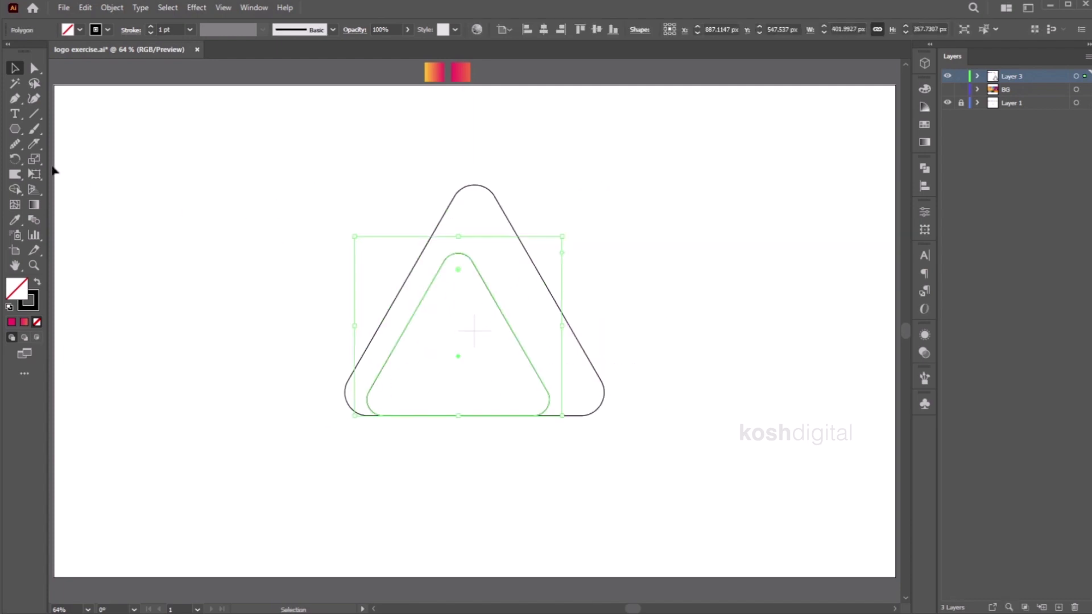
Step: Create two copies of the inner triangle rotated in 120° increments about the centre mark, and save the document
{"action": "left_click", "coordinate": [15, 160]}
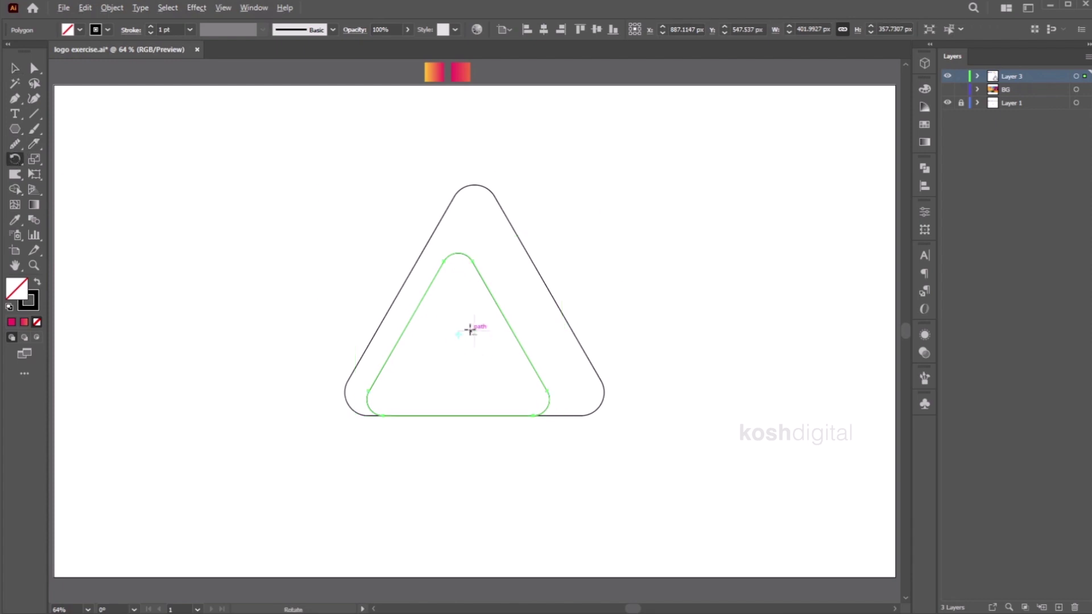
{"action": "left_click", "coordinate": [474, 329], "text": "alt"}
{"action": "type", "text": "120"}
{"action": "left_click", "coordinate": [628, 456]}
{"action": "key", "text": "ctrl+d"}
{"action": "key", "text": "ctrl+s"}
Step: Select all the triangle outlines and merge the regions of the left leg and bottom bar into one L-shaped band with Shape Builder
{"action": "left_click", "coordinate": [15, 70]}
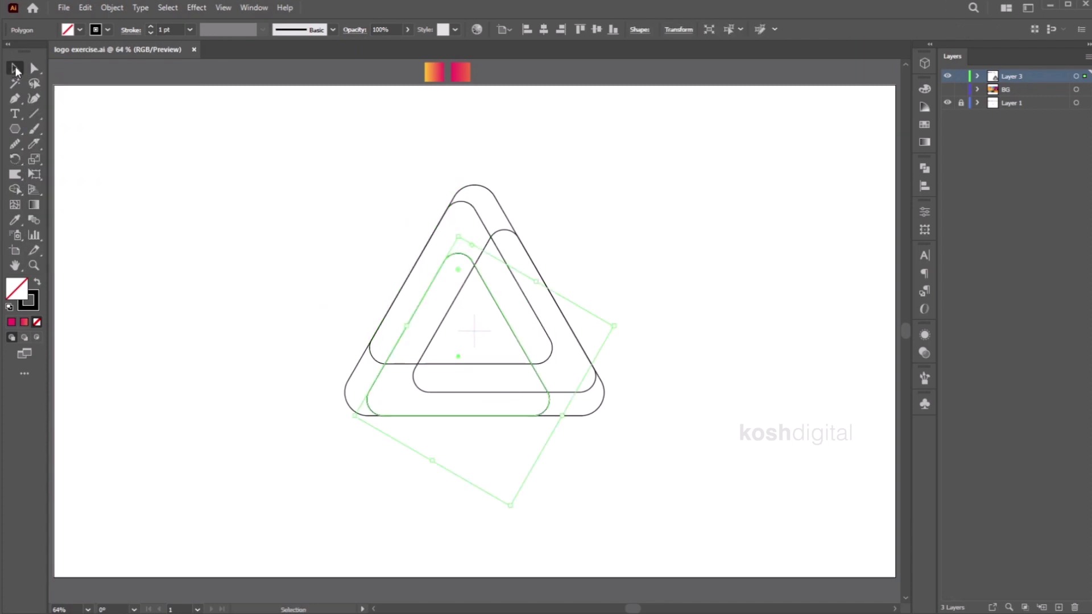
{"action": "left_click", "coordinate": [647, 149]}
{"action": "left_click_drag", "start_coordinate": [313, 158], "coordinate": [651, 443]}
{"action": "key", "text": "shift+m"}
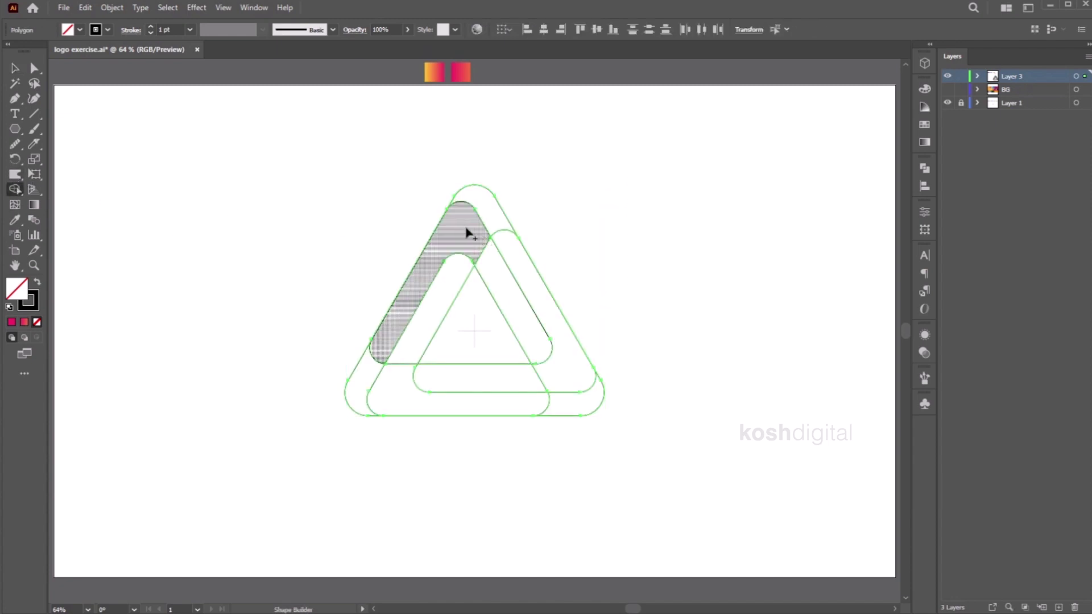
{"action": "mouse_move", "coordinate": [435, 307]}
{"action": "left_mouse_down"}
{"action": "mouse_move", "coordinate": [388, 377]}
{"action": "mouse_move", "coordinate": [431, 401]}
{"action": "mouse_move", "coordinate": [586, 406]}
{"action": "left_mouse_up"}
Step: Isolate the merged L-shaped band by cutting it, deleting all remaining outlines and pasting it back in place
{"action": "left_click", "coordinate": [15, 68]}
{"action": "left_click", "coordinate": [512, 353]}
{"action": "left_click", "coordinate": [498, 412]}
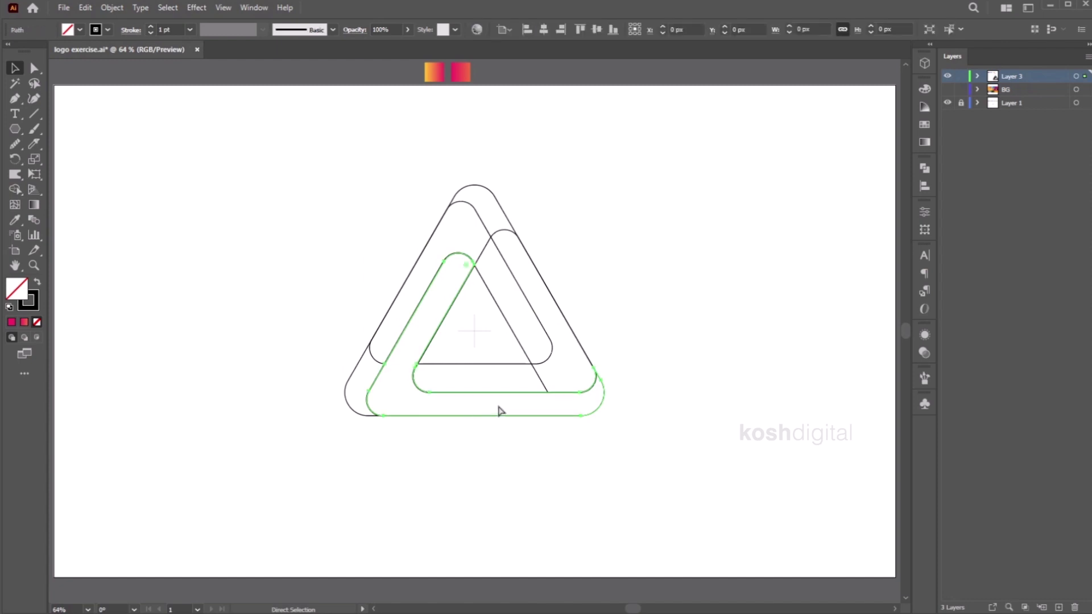
{"action": "left_click_drag", "start_coordinate": [629, 453], "coordinate": [287, 169]}
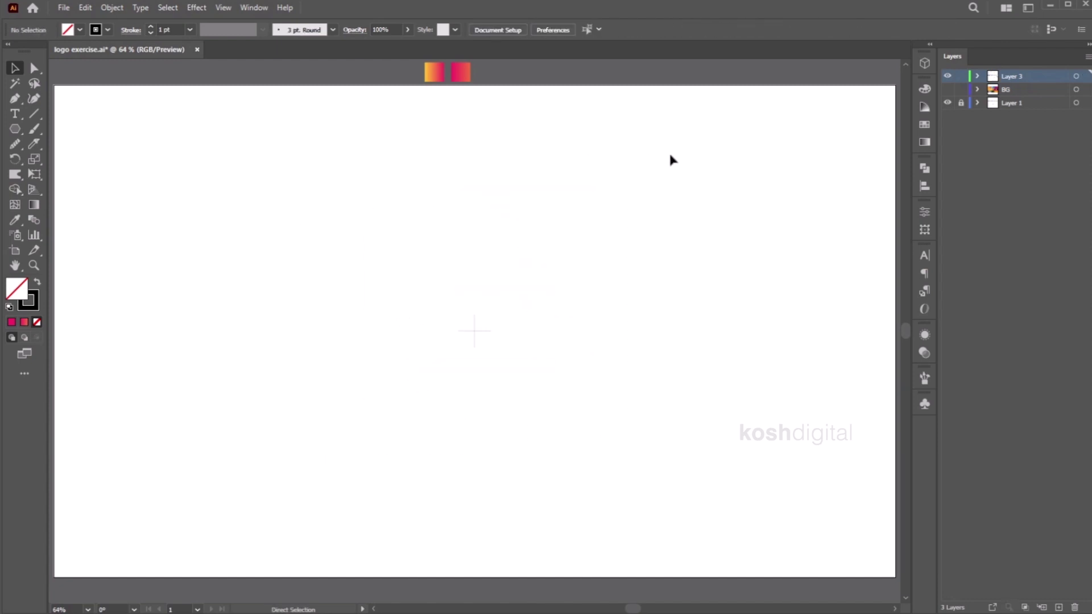
{"action": "key", "text": "ctrl+f"}
{"action": "left_click", "coordinate": [662, 171]}
Step: Fill the L-shaped band with the yellow-to-pink gradient sampled from the swatch above the artboard
{"action": "left_click", "coordinate": [467, 277]}
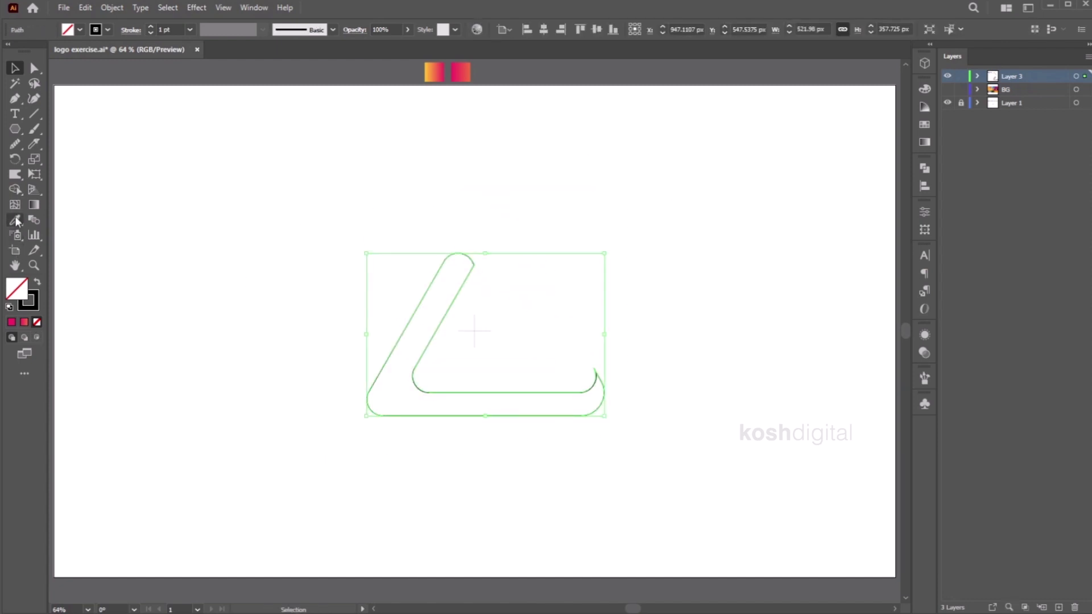
{"action": "left_click", "coordinate": [435, 74]}
{"action": "key", "text": "v"}
{"action": "left_click", "coordinate": [339, 129]}
Step: Create two copies of the gradient band rotated in 120° increments about the centre mark to complete the triangle
{"action": "left_click", "coordinate": [439, 288]}
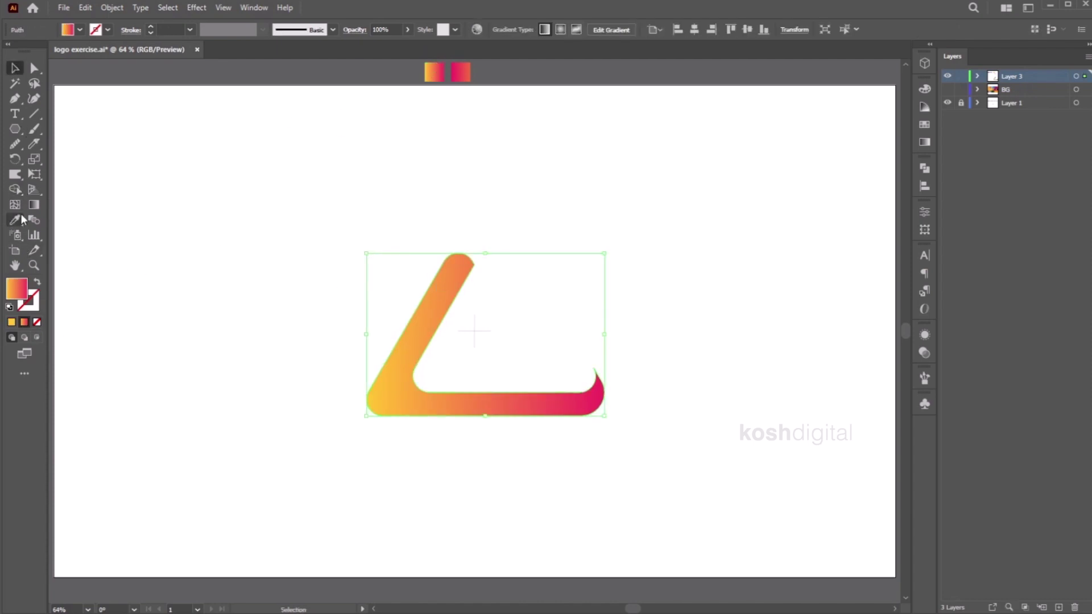
{"action": "left_click", "coordinate": [15, 159]}
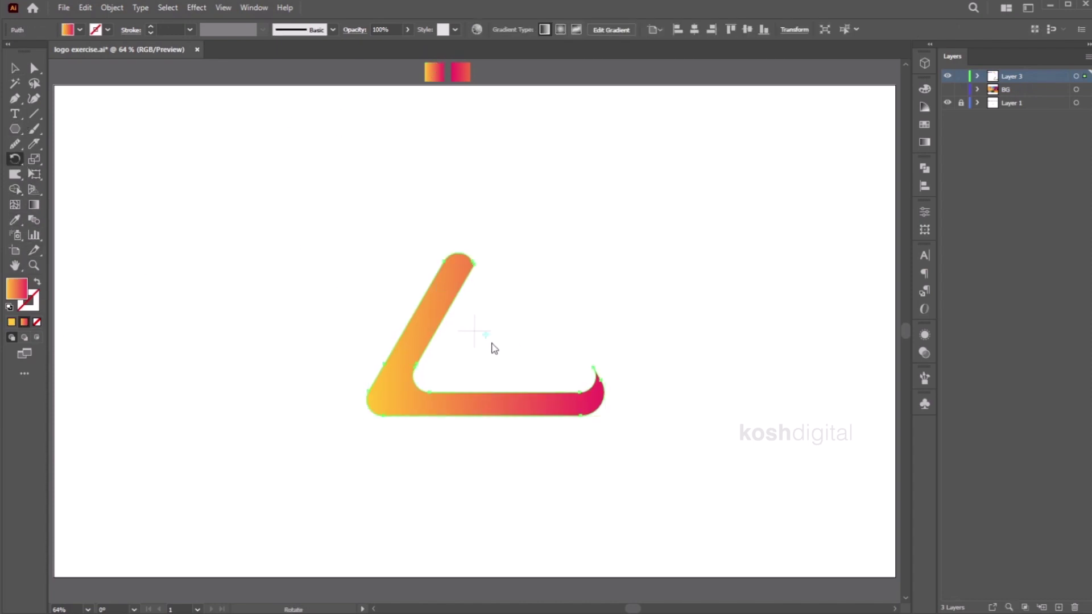
{"action": "left_click", "coordinate": [475, 331], "text": "alt"}
{"action": "left_click", "coordinate": [628, 458]}
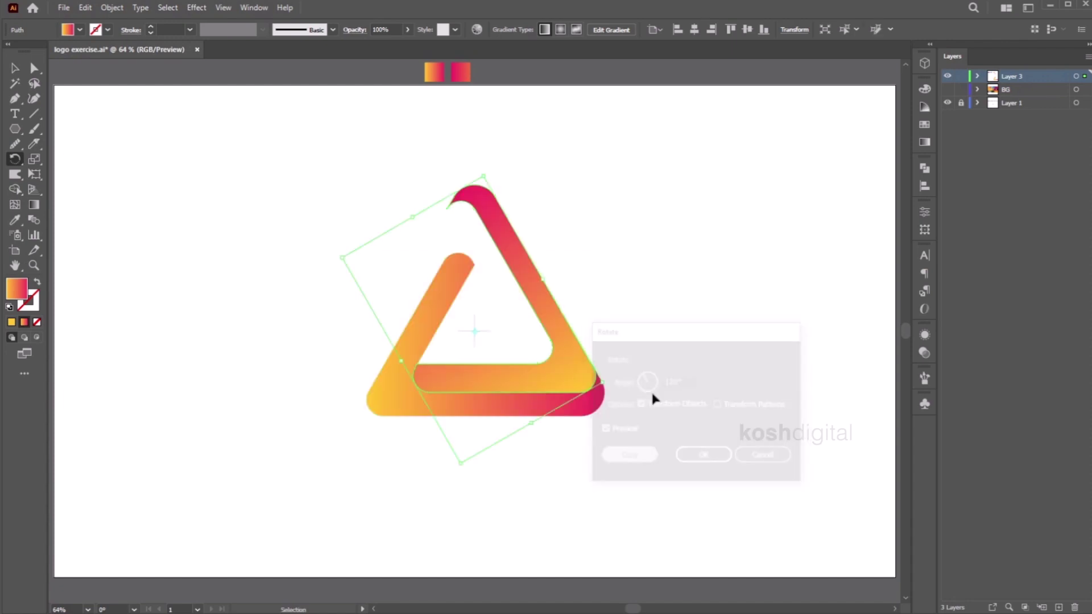
{"action": "key", "text": "ctrl+d"}
{"action": "left_click", "coordinate": [10, 68]}
{"action": "left_click", "coordinate": [777, 288]}
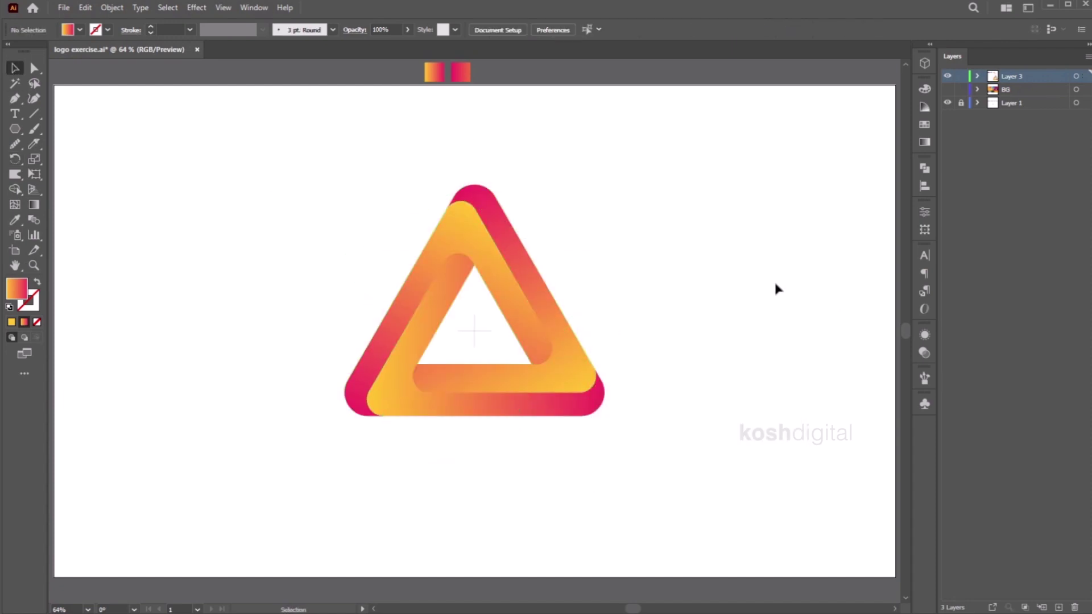
Step: Draw a rectangle covering the whole artboard and send it behind the triangle logo
{"action": "left_click_drag", "start_coordinate": [20, 136], "coordinate": [85, 128]}
{"action": "left_click_drag", "start_coordinate": [54, 84], "coordinate": [896, 577]}
{"action": "left_click", "coordinate": [10, 70]}
{"action": "right_click", "coordinate": [475, 178]}
{"action": "mouse_move", "coordinate": [524, 400]}
{"action": "left_click", "coordinate": [670, 445]}
Step: Fill the background rectangle with the pink-to-orange gradient sampled from the second swatch above the artboard
{"action": "key", "text": "i"}
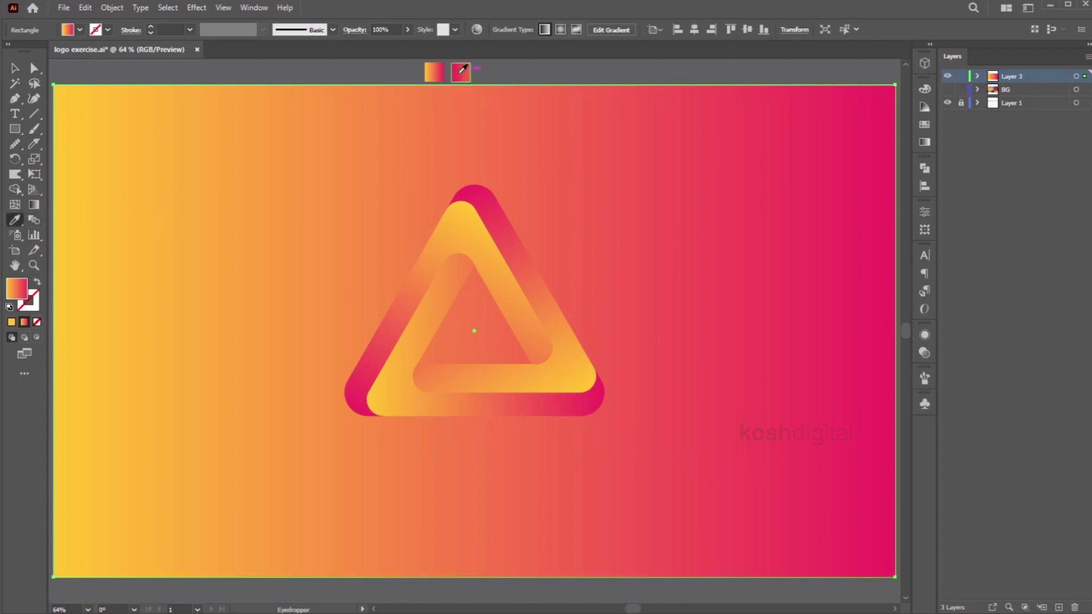
{"action": "left_click", "coordinate": [460, 72]}
{"action": "key", "text": "v"}
{"action": "left_click", "coordinate": [209, 75]}
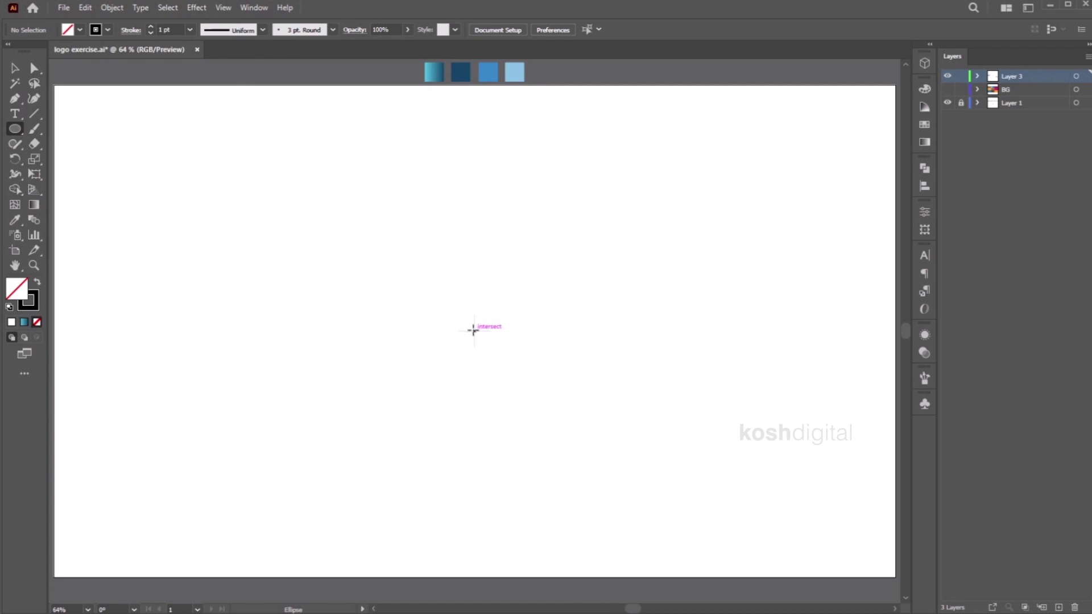
Step: Draw a circle centred on the centre mark and set its stroke to 0.25 pt
{"action": "left_click_drag", "start_coordinate": [473, 329], "coordinate": [522, 251]}
{"action": "left_click", "coordinate": [194, 30]}
{"action": "left_click", "coordinate": [203, 43]}
{"action": "key", "text": "v"}
{"action": "left_click", "coordinate": [576, 265]}
{"action": "left_click_drag", "start_coordinate": [531, 280], "coordinate": [530, 279]}
{"action": "left_click", "coordinate": [575, 240]}
Step: Draw a vertical line from the circle's centre straight down to its bottom edge
{"action": "left_click", "coordinate": [34, 114]}
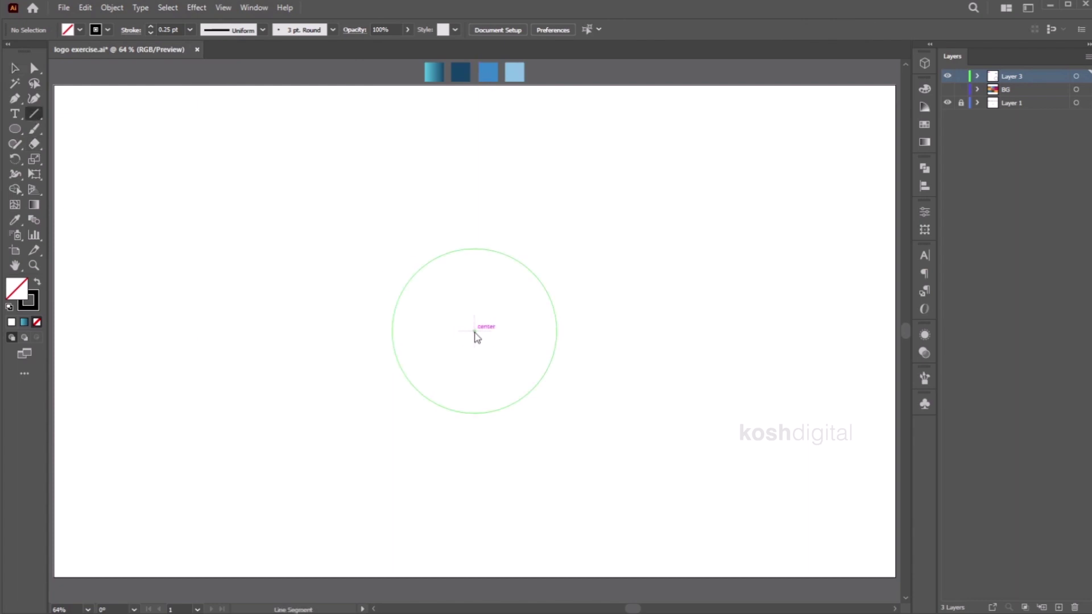
{"action": "left_click_drag", "start_coordinate": [474, 331], "coordinate": [474, 413]}
{"action": "key", "text": "v"}
{"action": "left_click", "coordinate": [597, 233]}
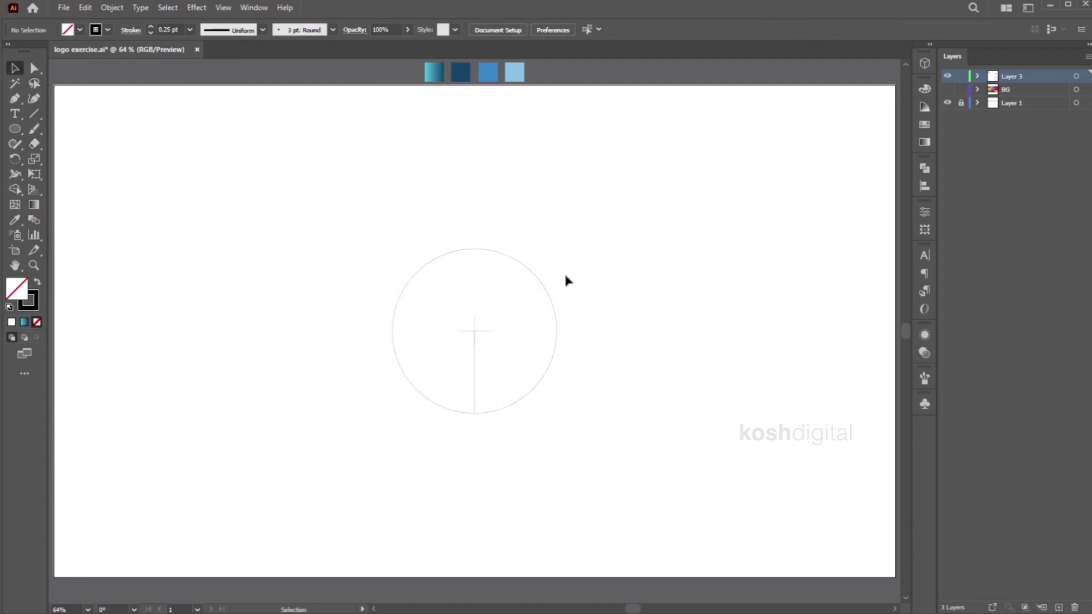
Step: Draw a circle about 542 px wide centred on the vertical line's midpoint, touching the small circle's top
{"action": "left_click", "coordinate": [15, 130]}
{"action": "left_click_drag", "start_coordinate": [474, 373], "coordinate": [473, 248]}
{"action": "left_click", "coordinate": [15, 69]}
{"action": "left_click", "coordinate": [15, 69]}
Step: Create a copy of the offset circle rotated 90° about the centre mark
{"action": "left_click", "coordinate": [15, 159]}
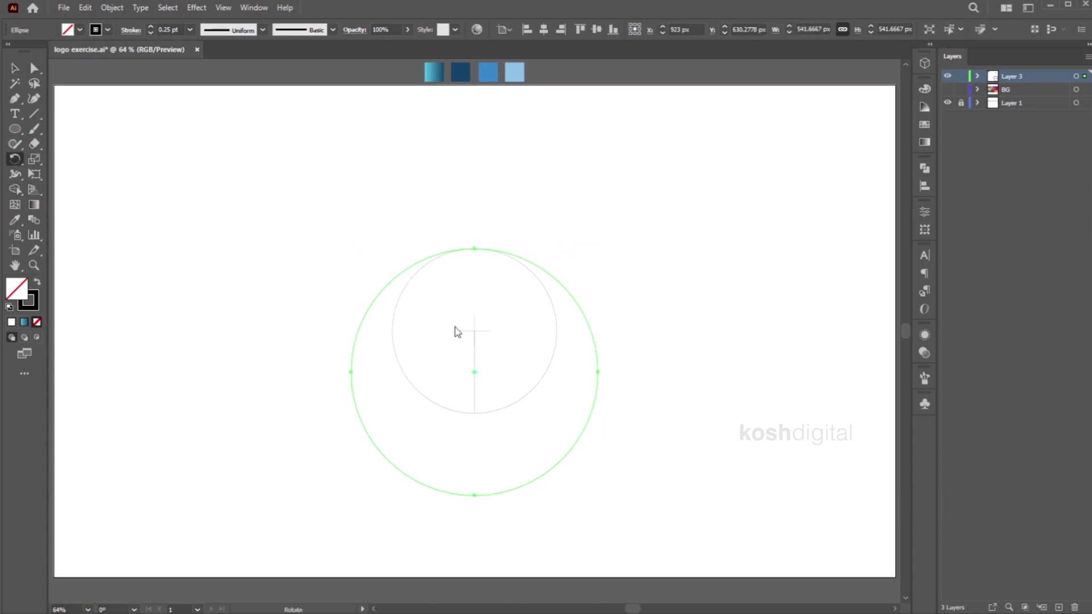
{"action": "left_click", "coordinate": [474, 331], "text": "alt"}
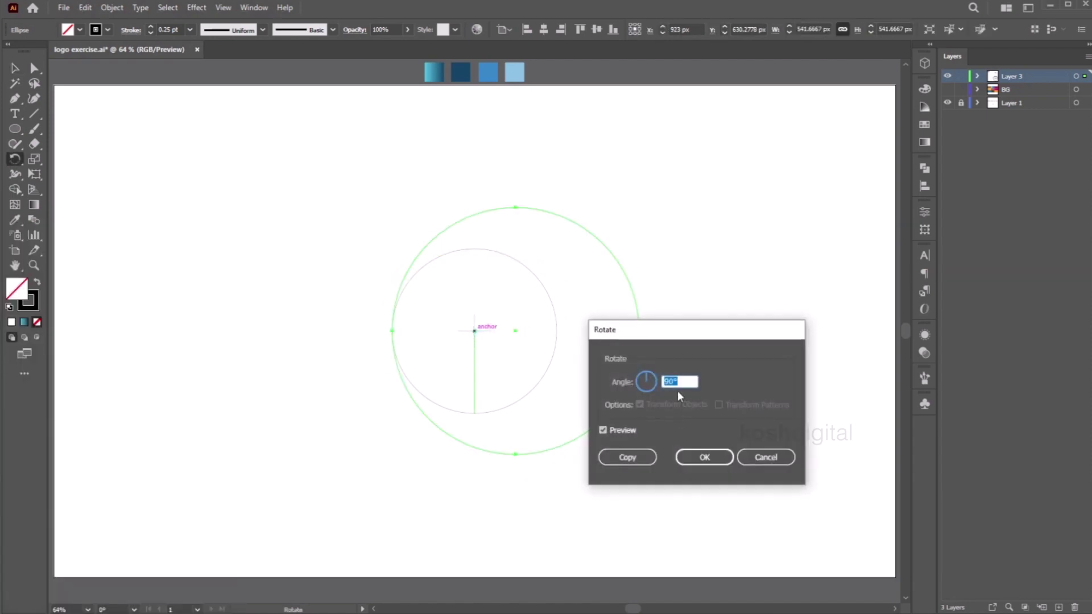
{"action": "left_click", "coordinate": [626, 457]}
{"action": "key", "text": "v"}
{"action": "left_click", "coordinate": [684, 187]}
Step: Draw a large outer circle centred on the centre mark, reaching the bottom of the lower offset circle
{"action": "left_click", "coordinate": [14, 129]}
{"action": "left_click_drag", "start_coordinate": [472, 331], "coordinate": [476, 497]}
{"action": "key", "text": "v"}
{"action": "left_click", "coordinate": [719, 266]}
Step: Rotate all the circles and the line 45° about the centre mark
{"action": "left_click_drag", "start_coordinate": [680, 443], "coordinate": [259, 166]}
{"action": "left_click", "coordinate": [15, 160]}
{"action": "left_click", "coordinate": [475, 332], "text": "alt"}
{"action": "type", "text": "45"}
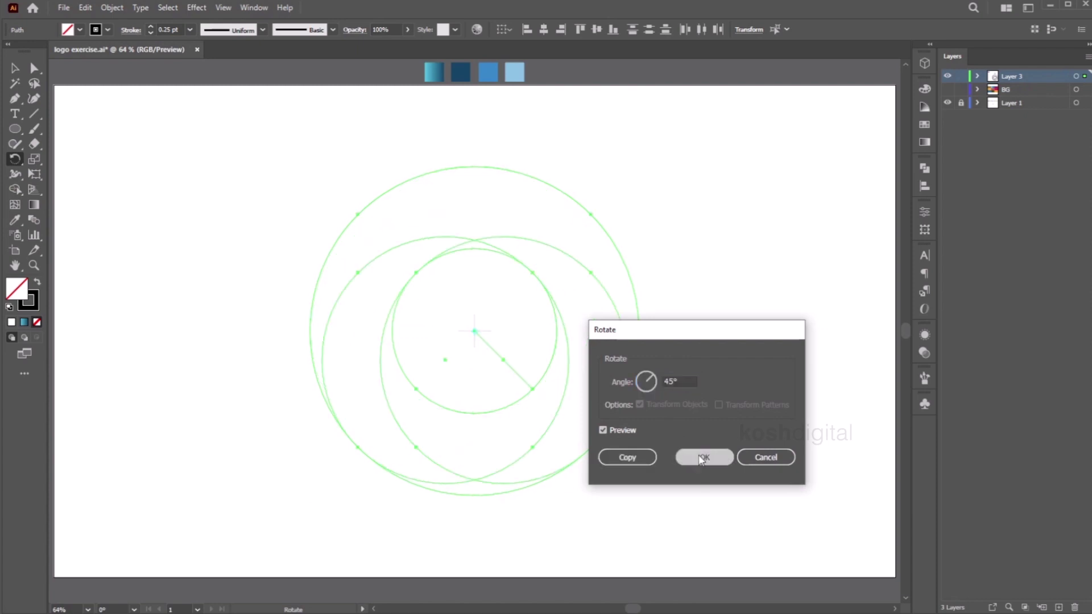
{"action": "left_click", "coordinate": [704, 457]}
{"action": "key", "text": "v"}
{"action": "left_click", "coordinate": [728, 261]}
Step: Extend the diagonal line past the outer circle and create a copy rotated 90° about the centre mark
{"action": "left_click", "coordinate": [520, 380]}
{"action": "left_click_drag", "start_coordinate": [518, 376], "coordinate": [634, 490]}
{"action": "left_click", "coordinate": [15, 159]}
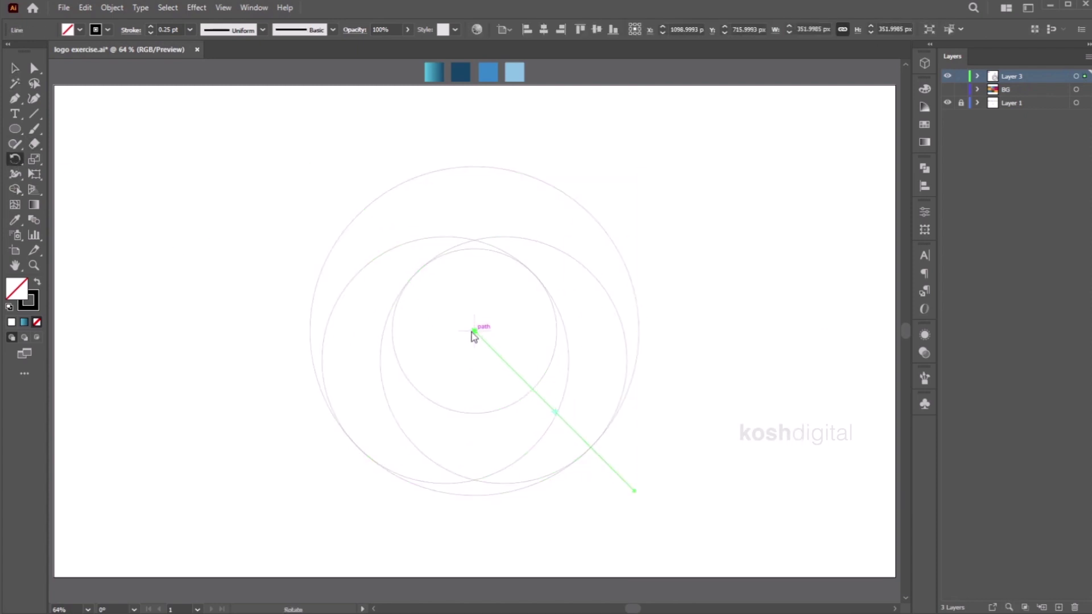
{"action": "left_click", "coordinate": [475, 331], "text": "alt"}
{"action": "type", "text": "90"}
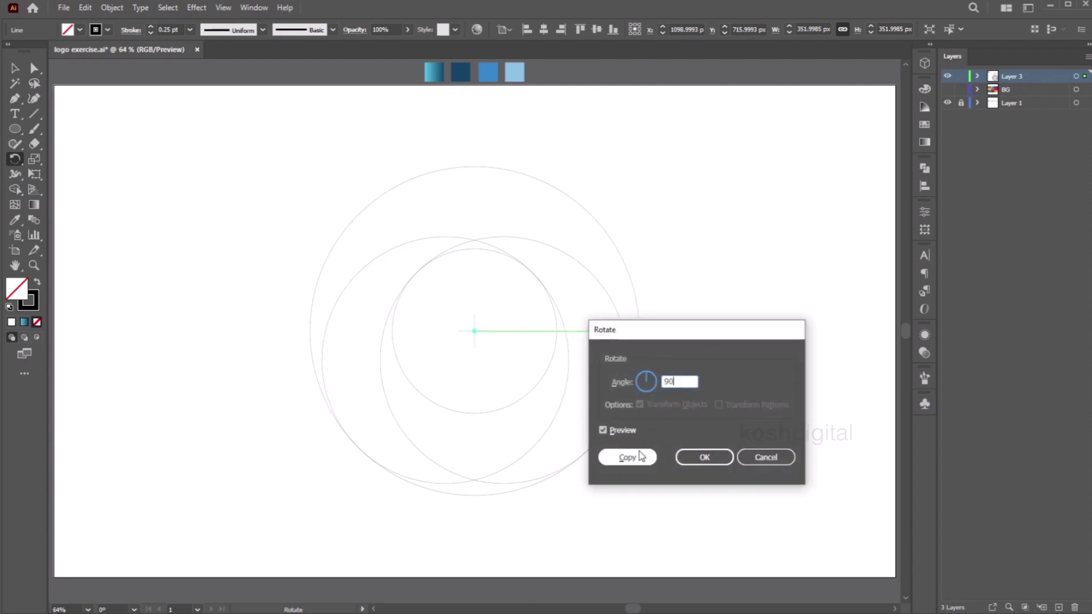
{"action": "left_click", "coordinate": [648, 455]}
{"action": "key", "text": "v"}
{"action": "left_click", "coordinate": [708, 494]}
Step: Select all the circles and lines and merge their regions into the curved bands of a letter C with Shape Builder
{"action": "left_click_drag", "start_coordinate": [670, 490], "coordinate": [211, 162]}
{"action": "left_click", "coordinate": [16, 190]}
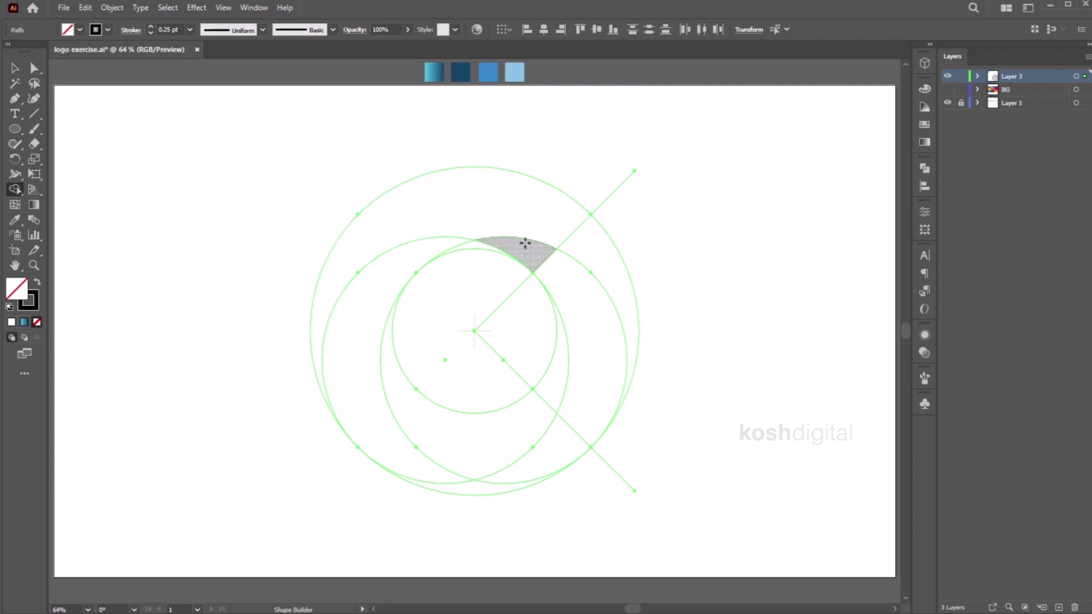
{"action": "mouse_move", "coordinate": [434, 248]}
{"action": "left_mouse_down"}
{"action": "mouse_move", "coordinate": [360, 324]}
{"action": "mouse_move", "coordinate": [401, 451]}
{"action": "mouse_move", "coordinate": [446, 489]}
{"action": "left_mouse_up"}
{"action": "left_click_drag", "start_coordinate": [565, 456], "coordinate": [444, 423]}
{"action": "left_click", "coordinate": [13, 68]}
{"action": "left_click", "coordinate": [572, 213]}
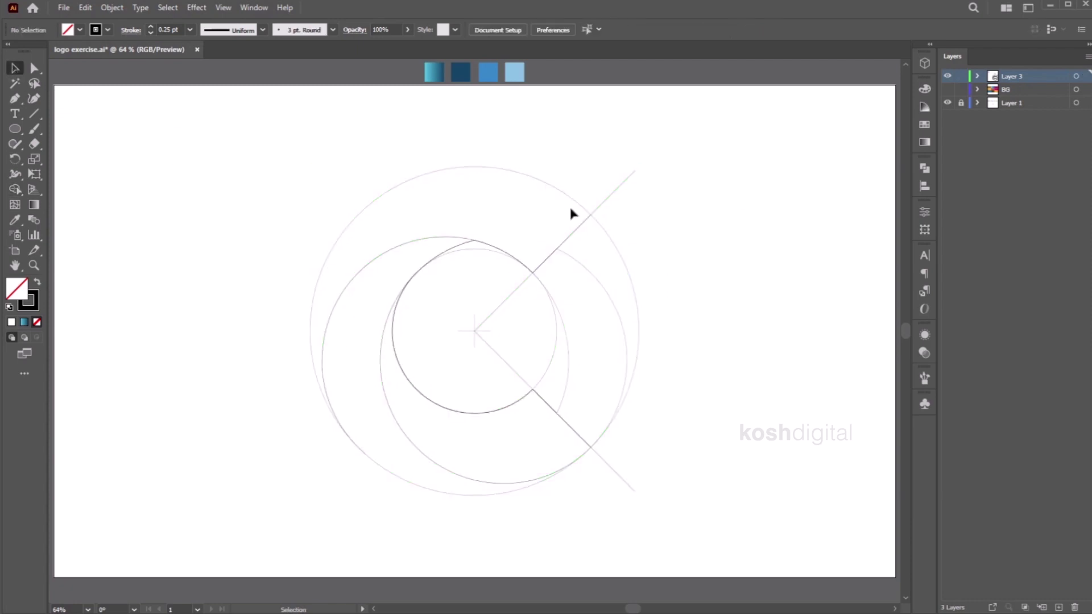
{"action": "left_click", "coordinate": [543, 181]}
{"action": "left_click", "coordinate": [570, 426], "text": "shift"}
{"action": "left_click", "coordinate": [434, 489], "text": "shift"}
{"action": "key", "text": "Delete"}
{"action": "key", "text": "ctrl+z"}
Step: Isolate the three bands of the C by cutting them, deleting the leftover construction outlines and pasting them back in place
{"action": "left_click", "coordinate": [483, 178]}
{"action": "left_click", "coordinate": [501, 170]}
{"action": "left_click", "coordinate": [562, 435], "text": "shift"}
{"action": "left_click_drag", "start_coordinate": [441, 523], "coordinate": [453, 452]}
{"action": "left_click", "coordinate": [527, 176], "text": "shift"}
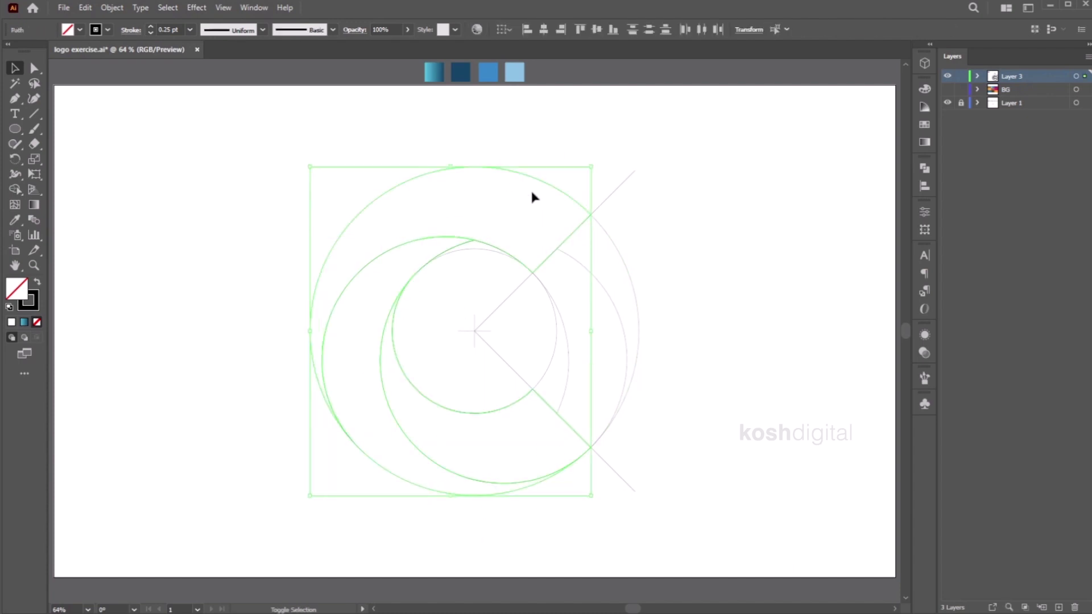
{"action": "key", "text": "Delete"}
{"action": "left_click_drag", "start_coordinate": [690, 501], "coordinate": [273, 163]}
{"action": "key", "text": "Delete"}
{"action": "key", "text": "ctrl+f"}
{"action": "left_click", "coordinate": [744, 219]}
{"action": "left_click_drag", "start_coordinate": [652, 512], "coordinate": [174, 92]}
{"action": "left_click", "coordinate": [410, 216]}
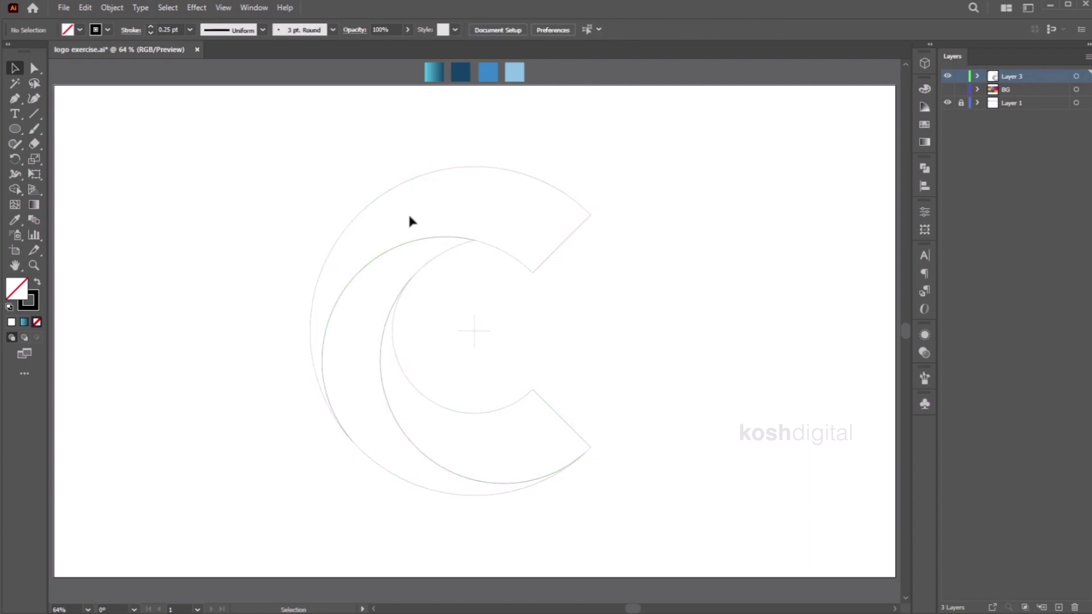
Step: Swap the fill and stroke of the C's upper band and apply a freeform gradient to it
{"action": "left_click", "coordinate": [526, 180]}
{"action": "left_click", "coordinate": [34, 205]}
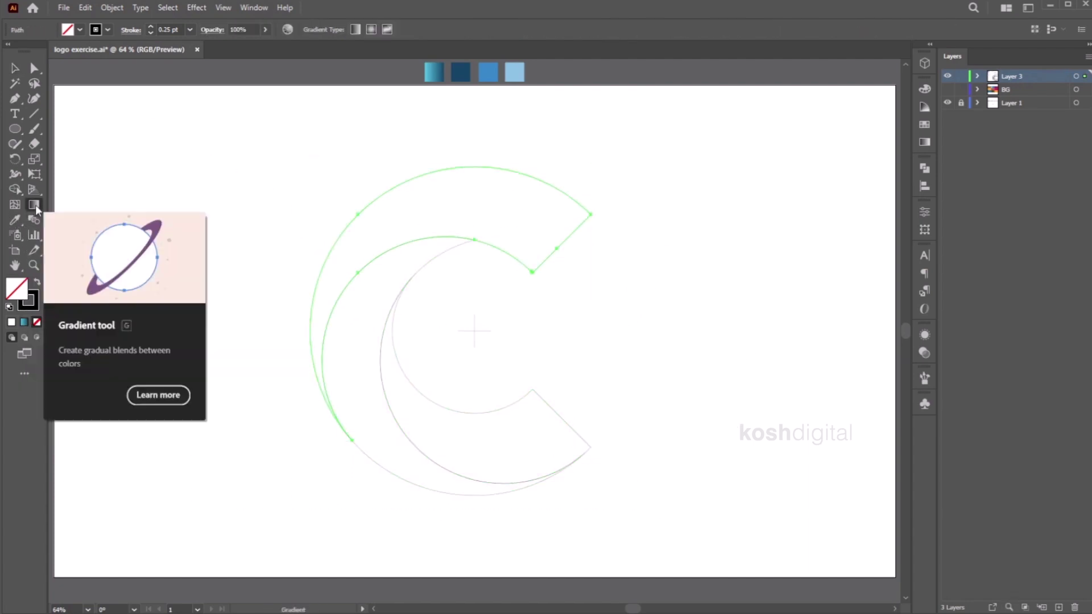
{"action": "left_click", "coordinate": [36, 282]}
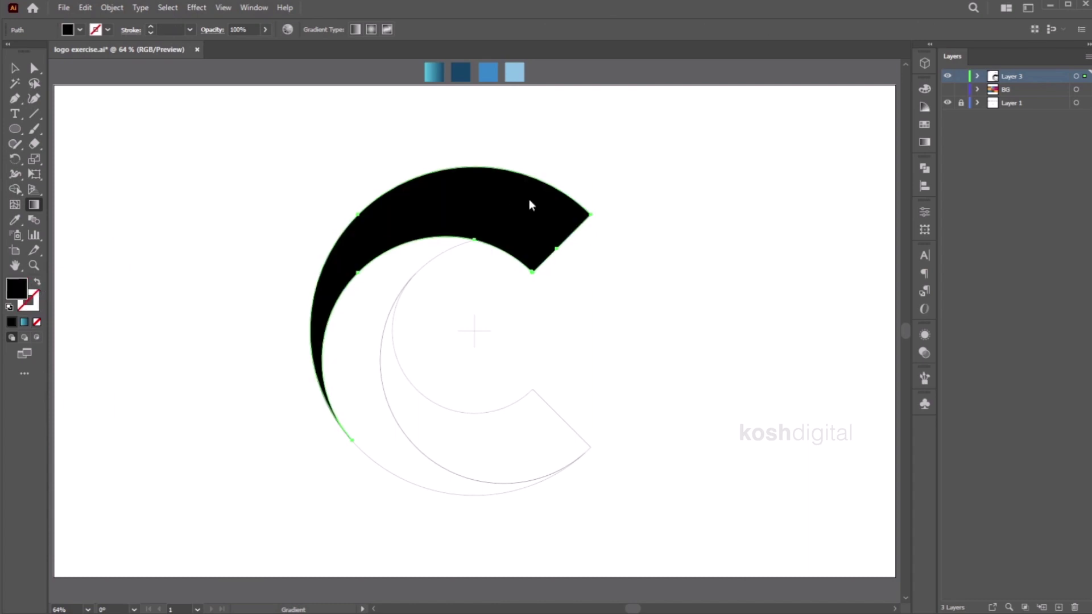
{"action": "left_click", "coordinate": [387, 29]}
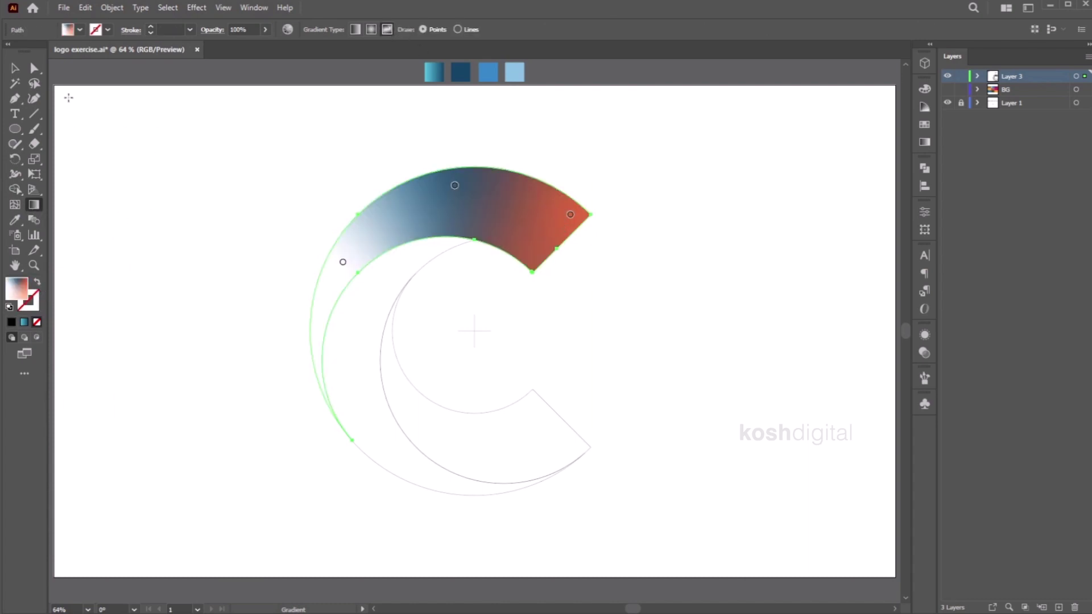
Step: Reposition the upper band's three freeform gradient stops along its centre, moving the left stop further down the curve
{"action": "left_click", "coordinate": [15, 69]}
{"action": "key", "text": "g"}
{"action": "left_click_drag", "start_coordinate": [453, 186], "coordinate": [434, 201]}
{"action": "left_click_drag", "start_coordinate": [343, 261], "coordinate": [327, 295]}
{"action": "left_click_drag", "start_coordinate": [570, 215], "coordinate": [549, 230]}
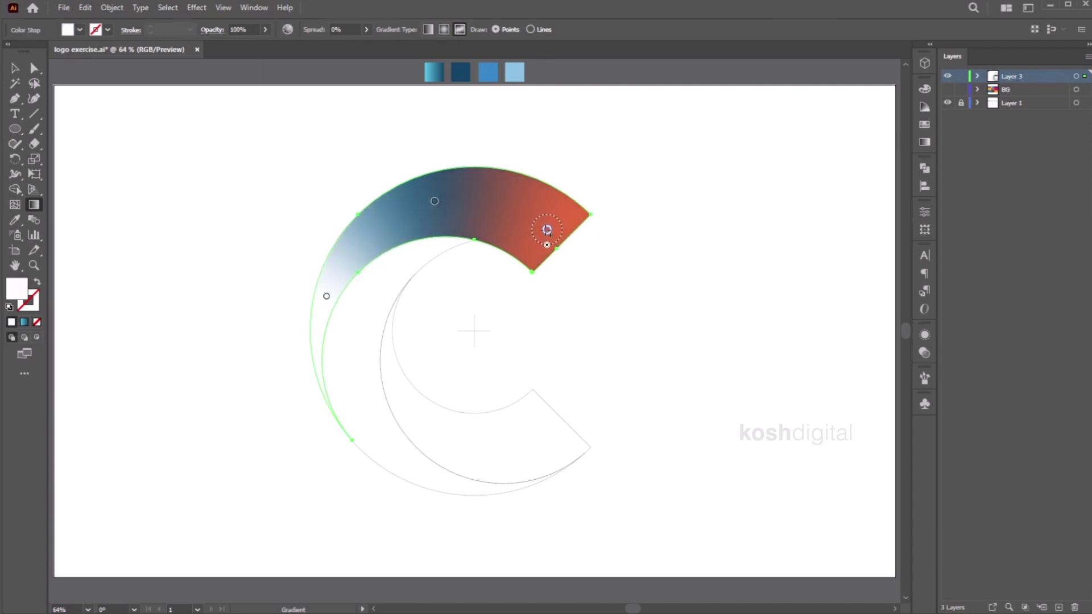
Step: Recolour the upper band's gradient stops from the swatches: dark blue at the right end, medium blue in the middle, light blue at left
{"action": "double_click", "coordinate": [549, 230]}
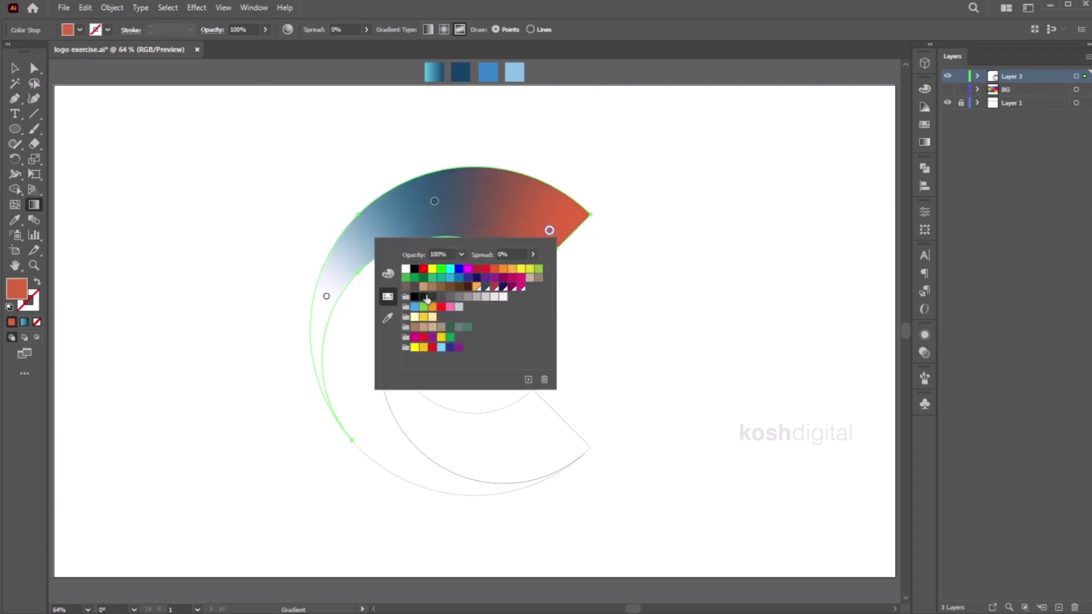
{"action": "left_click", "coordinate": [461, 72]}
{"action": "double_click", "coordinate": [435, 201]}
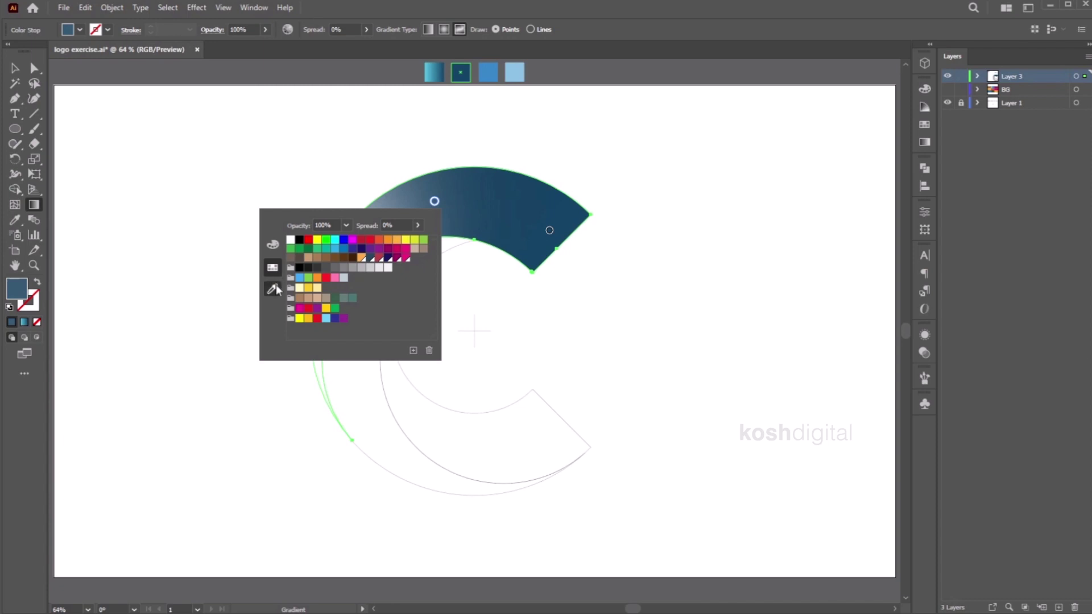
{"action": "left_click", "coordinate": [488, 72]}
{"action": "double_click", "coordinate": [326, 296]}
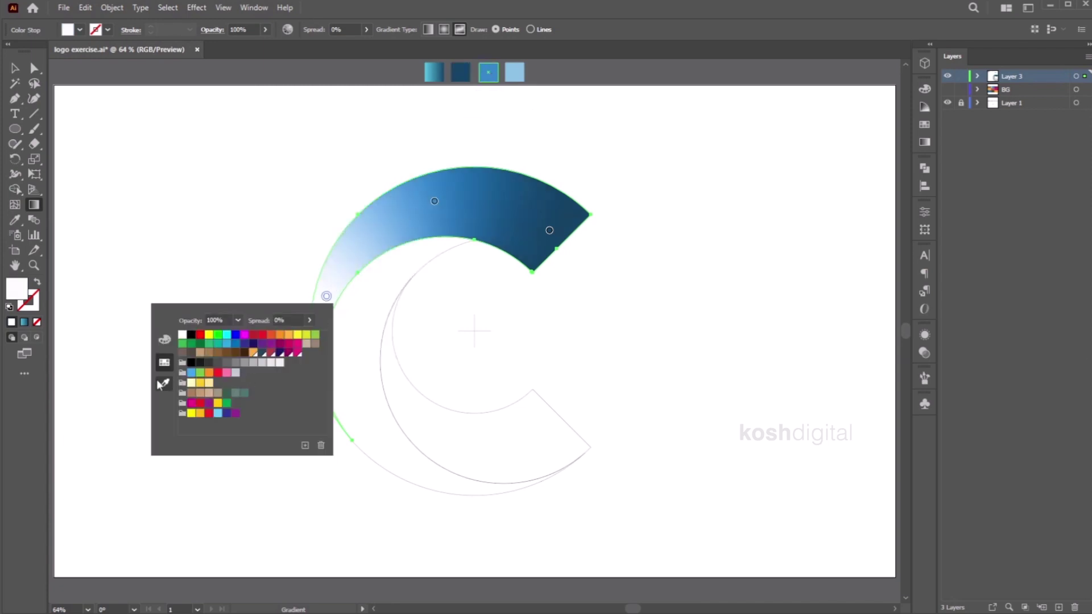
{"action": "left_click", "coordinate": [163, 384]}
{"action": "left_click", "coordinate": [515, 73]}
{"action": "left_click", "coordinate": [15, 68]}
{"action": "left_click", "coordinate": [764, 304]}
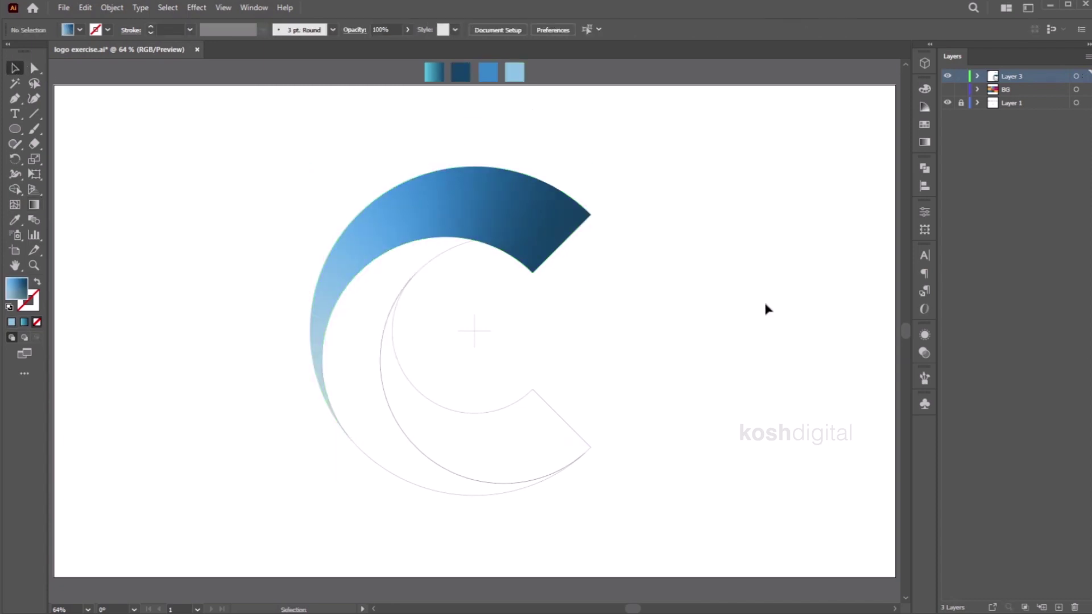
Step: Swap the fill and stroke of the C's middle band and apply a freeform gradient to it
{"action": "left_click", "coordinate": [400, 483]}
{"action": "left_click", "coordinate": [37, 282]}
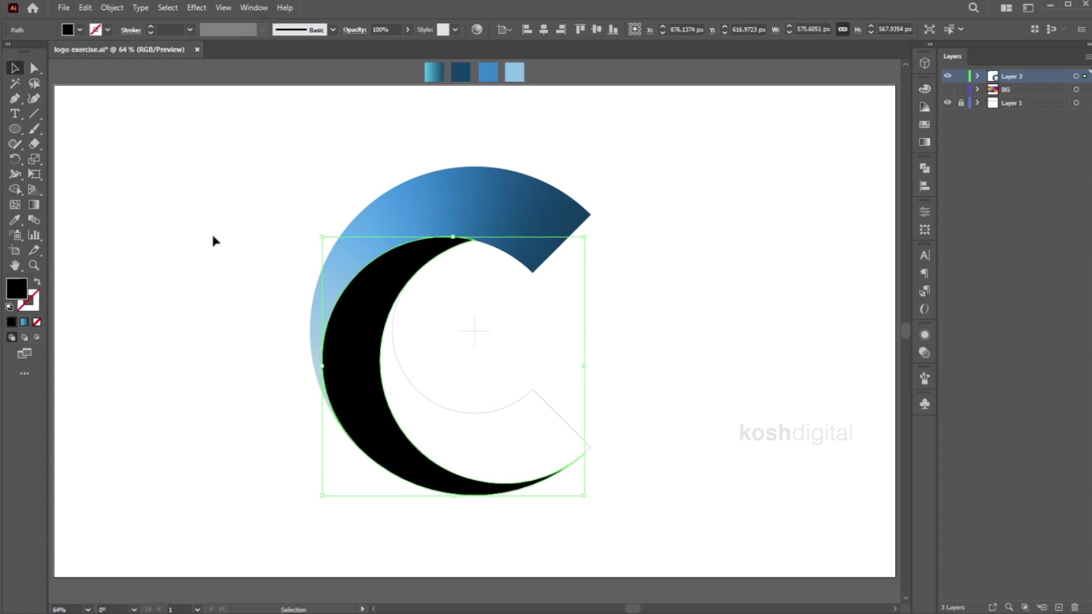
{"action": "left_click", "coordinate": [33, 206]}
{"action": "left_click", "coordinate": [386, 30]}
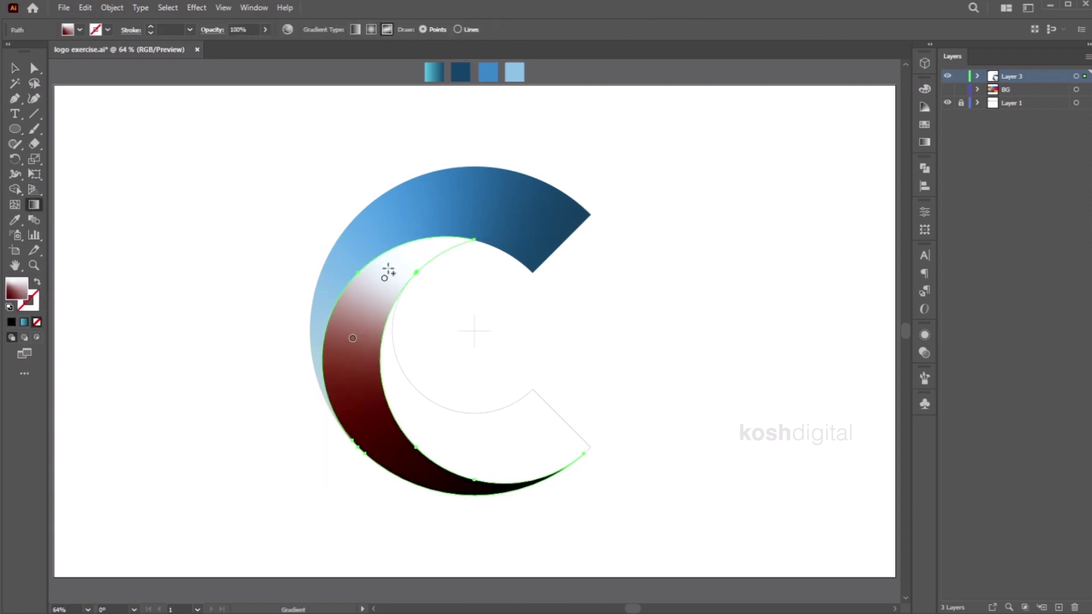
Step: Arrange three gradient stops along the middle band: near its upper end, halfway down the curve, and a new one near the bottom
{"action": "left_click_drag", "start_coordinate": [352, 338], "coordinate": [358, 388]}
{"action": "left_click", "coordinate": [449, 481]}
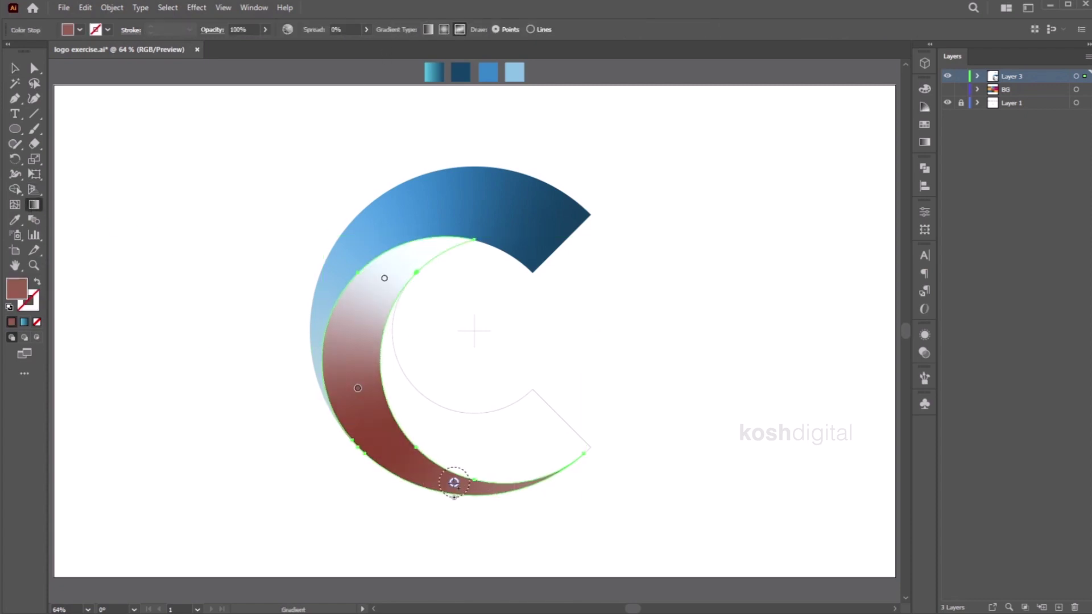
{"action": "left_click", "coordinate": [398, 266]}
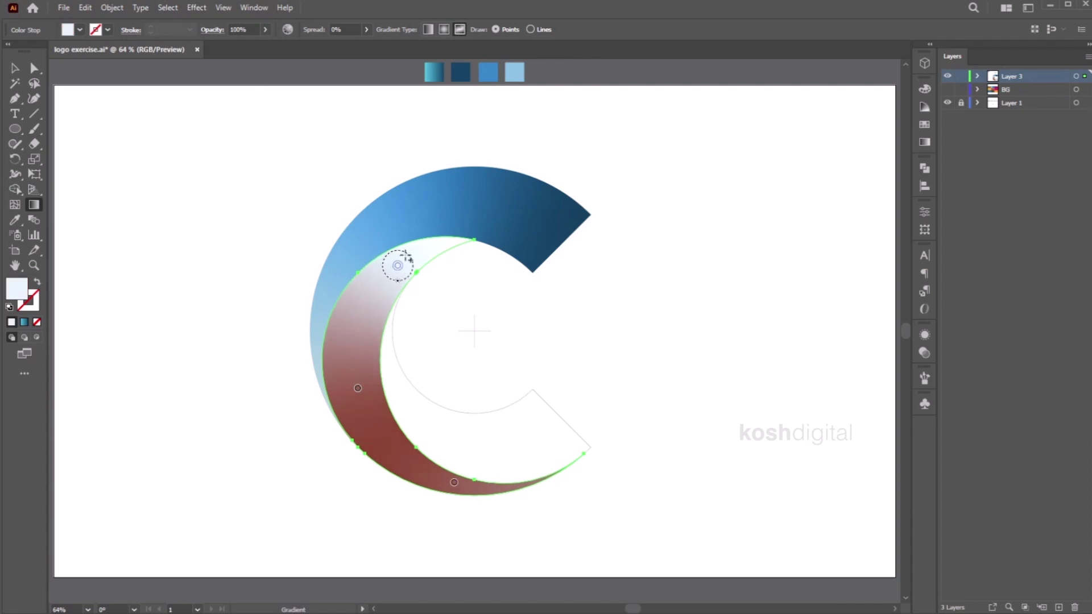
Step: Recolour the middle band's gradient stops from the swatches: dark blue at the upper end, medium blue halfway, light blue at the bottom
{"action": "double_click", "coordinate": [398, 264]}
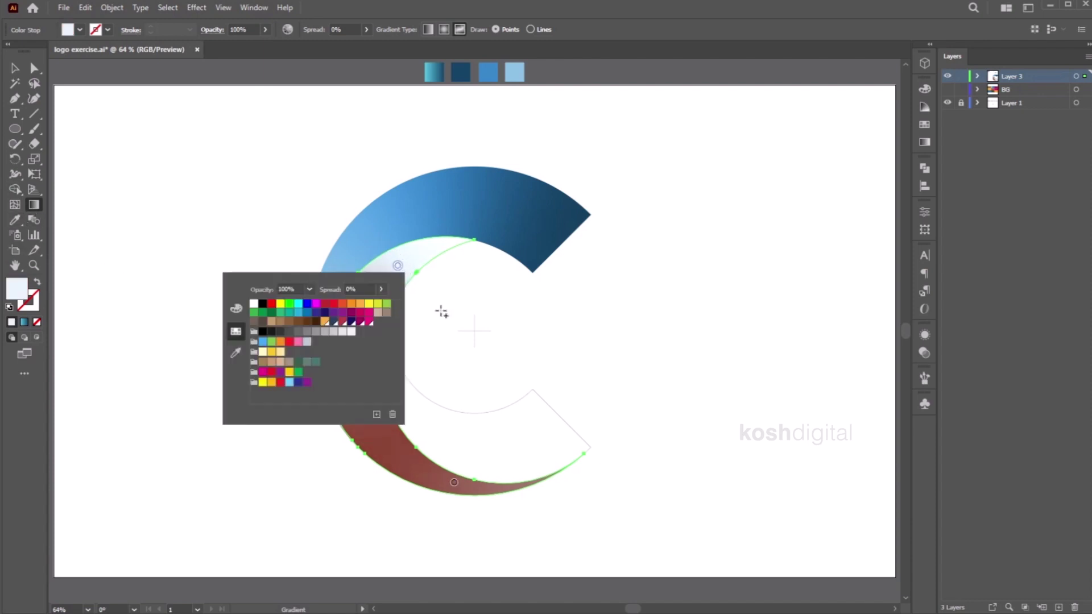
{"action": "left_click", "coordinate": [235, 351]}
{"action": "left_click", "coordinate": [460, 72]}
{"action": "double_click", "coordinate": [358, 388]}
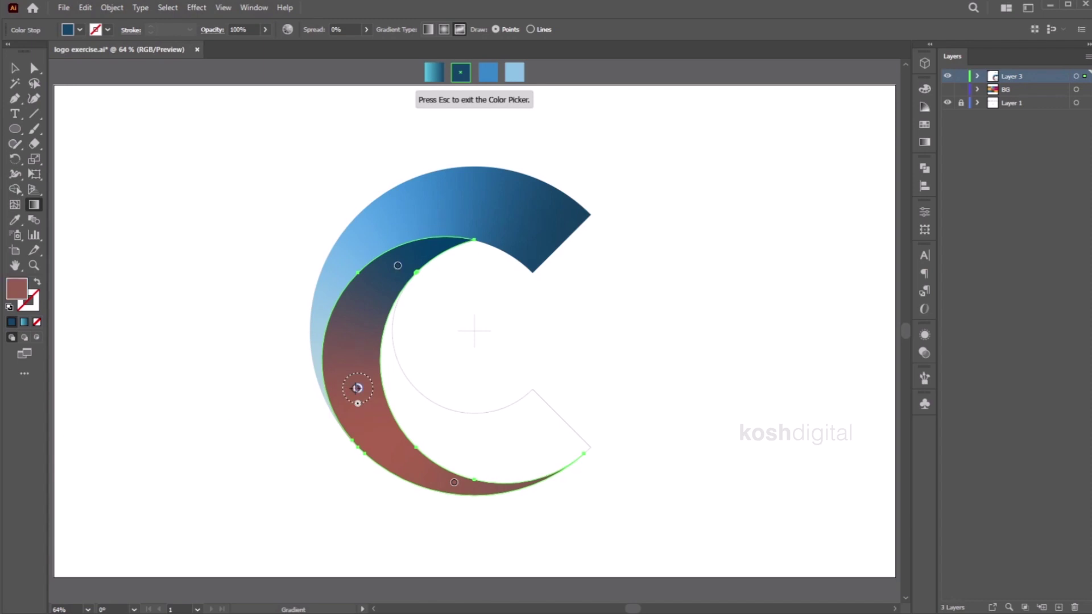
{"action": "left_click", "coordinate": [196, 475]}
{"action": "left_click", "coordinate": [488, 72]}
{"action": "double_click", "coordinate": [454, 484]}
{"action": "left_click", "coordinate": [293, 399]}
{"action": "left_click", "coordinate": [514, 73]}
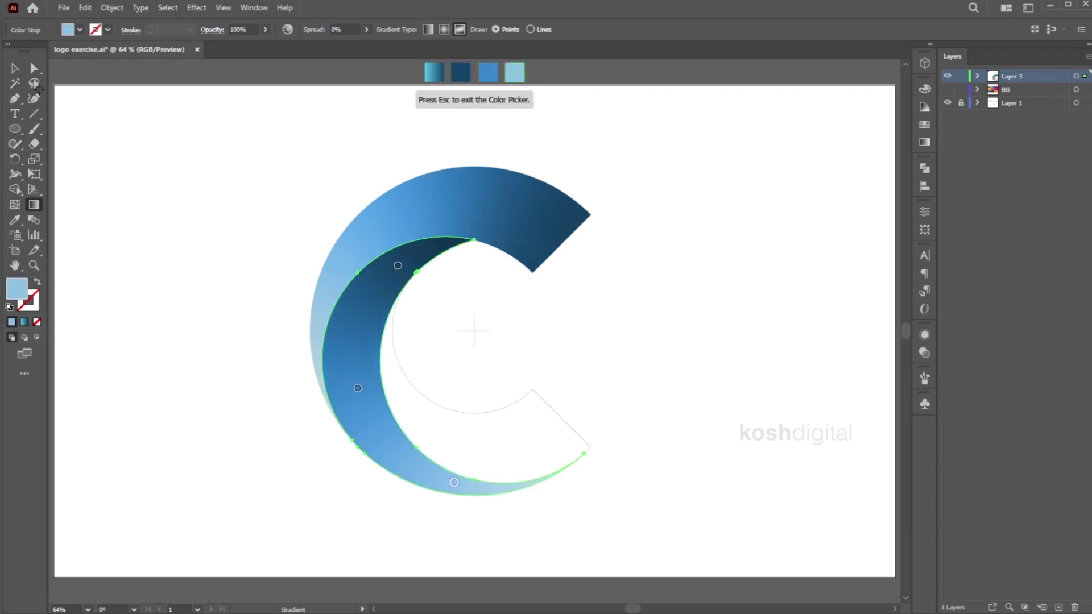
{"action": "left_click", "coordinate": [15, 68]}
{"action": "left_click", "coordinate": [549, 347]}
Step: Swap the fill and stroke of the C's lower inner band and apply a freeform gradient to it
{"action": "left_click", "coordinate": [561, 417]}
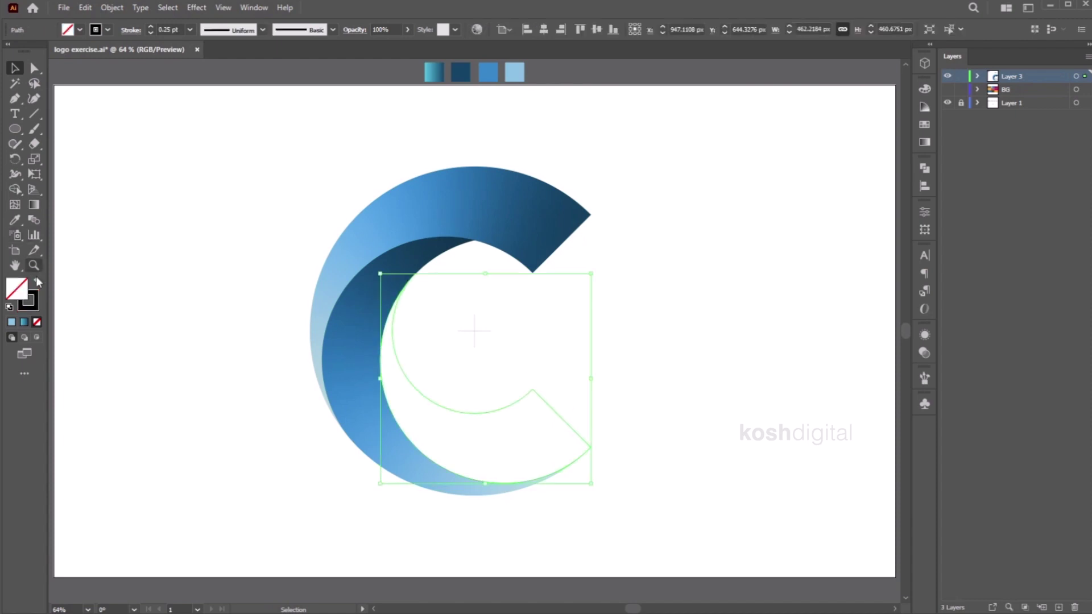
{"action": "left_click", "coordinate": [38, 283]}
{"action": "key", "text": "g"}
{"action": "left_click", "coordinate": [387, 30]}
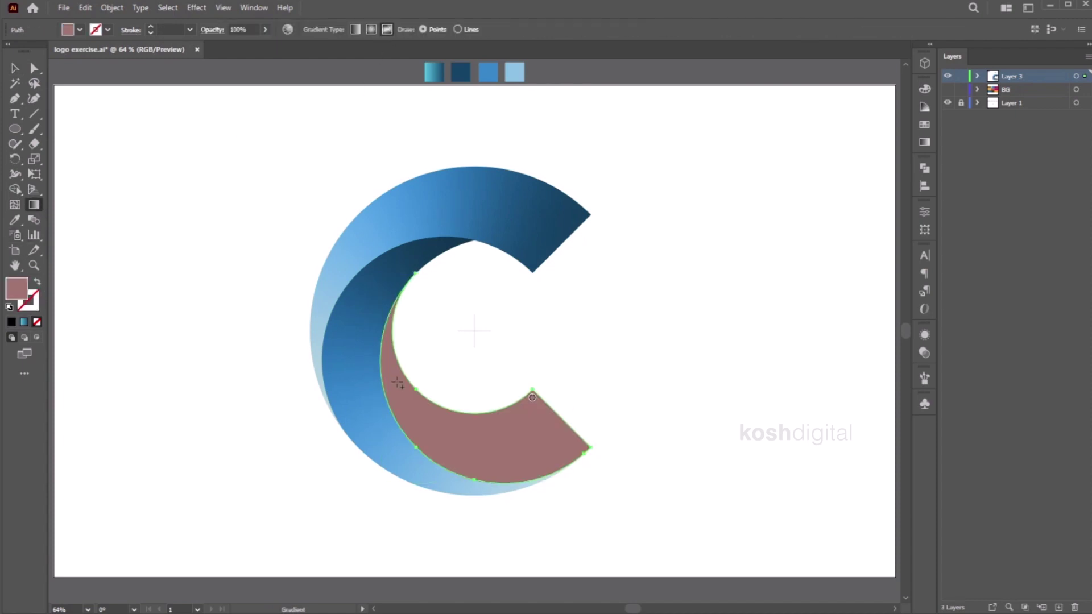
Step: Add two gradient stops to the lower inner band and space all three along its centre, from the narrow tip to the wide right end
{"action": "left_click", "coordinate": [397, 382]}
{"action": "left_click", "coordinate": [476, 442]}
{"action": "left_click_drag", "start_coordinate": [532, 396], "coordinate": [543, 426]}
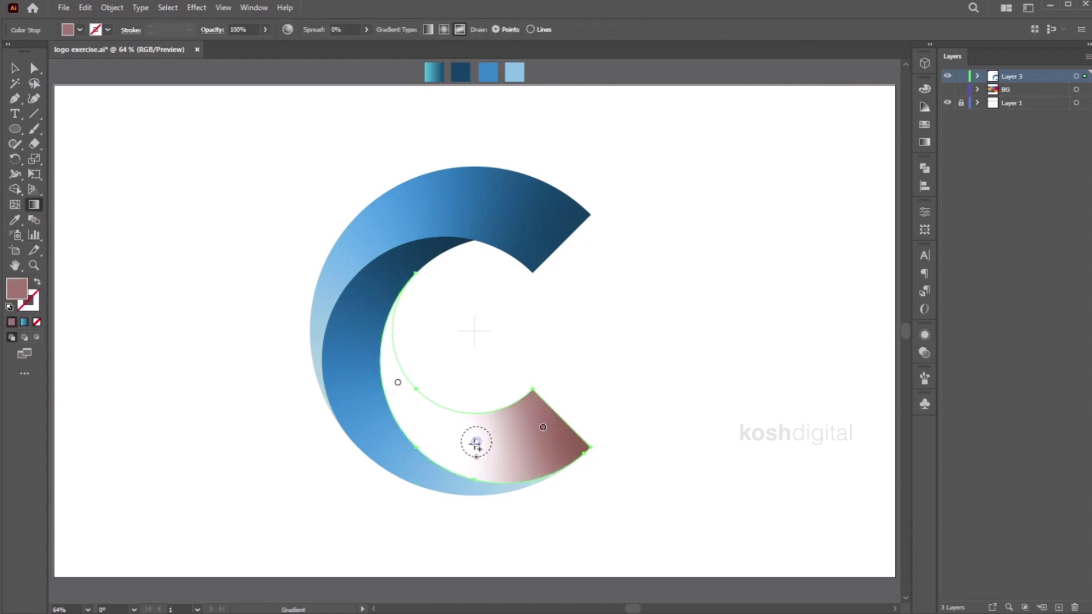
{"action": "left_click_drag", "start_coordinate": [476, 442], "coordinate": [455, 435]}
{"action": "left_click_drag", "start_coordinate": [398, 382], "coordinate": [387, 353]}
{"action": "left_click", "coordinate": [455, 435]}
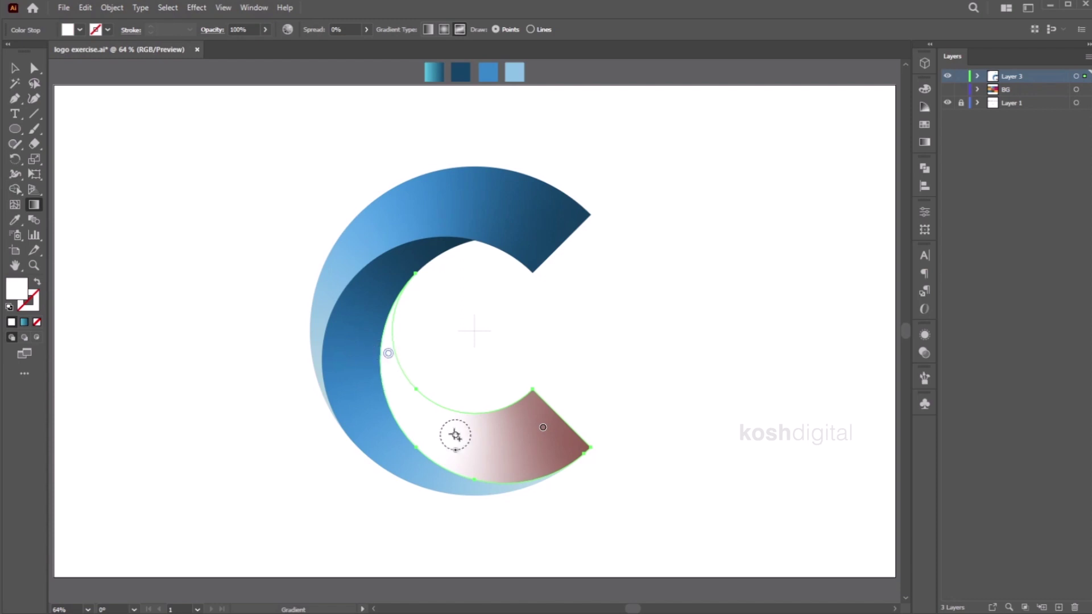
{"action": "left_click", "coordinate": [543, 428]}
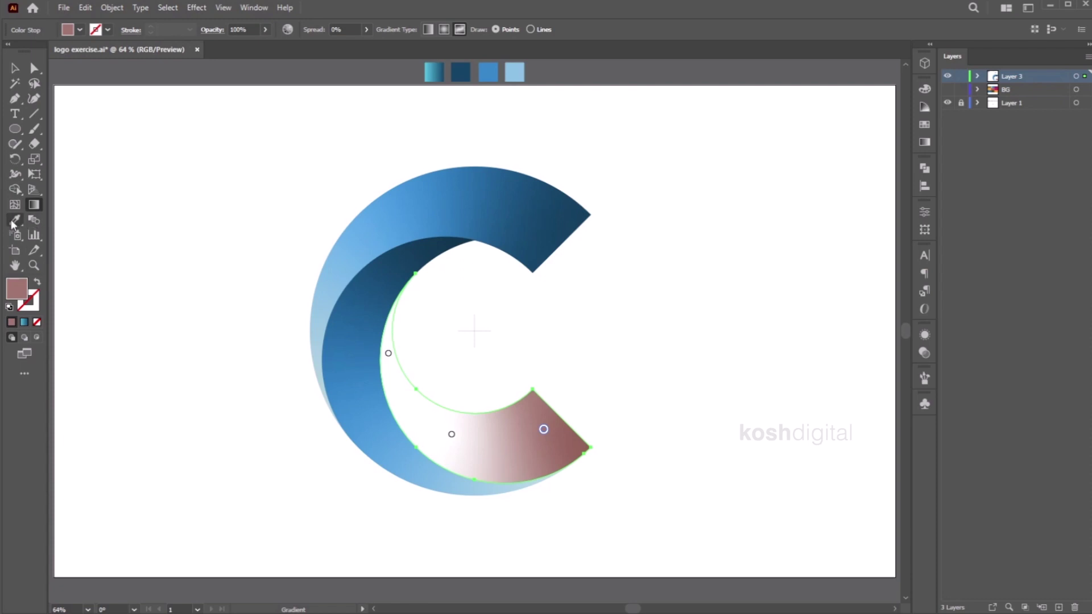
Step: Recolour the lower inner band's stops by sampling light blue for the right end, medium blue for the middle and dark blue for the narrow tip
{"action": "double_click", "coordinate": [544, 429]}
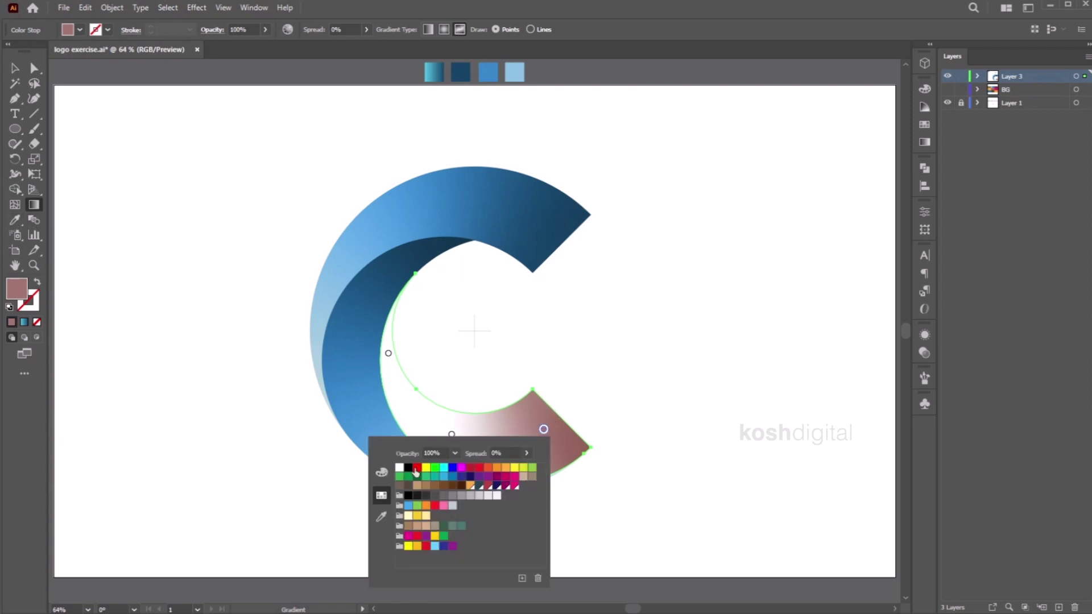
{"action": "left_click", "coordinate": [382, 517]}
{"action": "left_click", "coordinate": [514, 73]}
{"action": "double_click", "coordinate": [452, 435]}
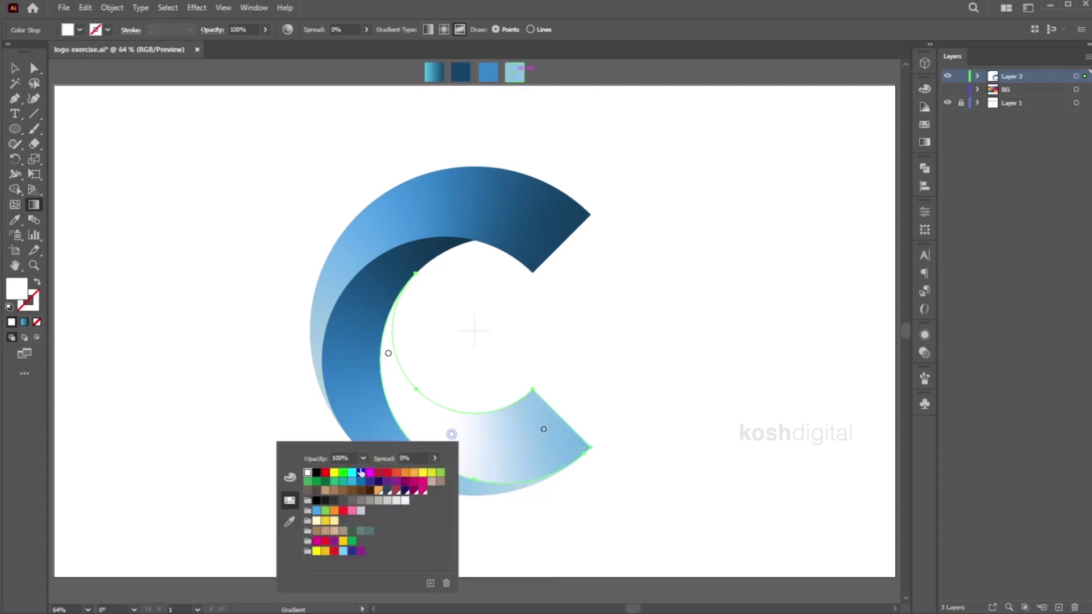
{"action": "left_click", "coordinate": [289, 521]}
{"action": "left_click", "coordinate": [444, 197]}
{"action": "double_click", "coordinate": [388, 353]}
{"action": "left_click", "coordinate": [225, 440]}
{"action": "left_click", "coordinate": [460, 72]}
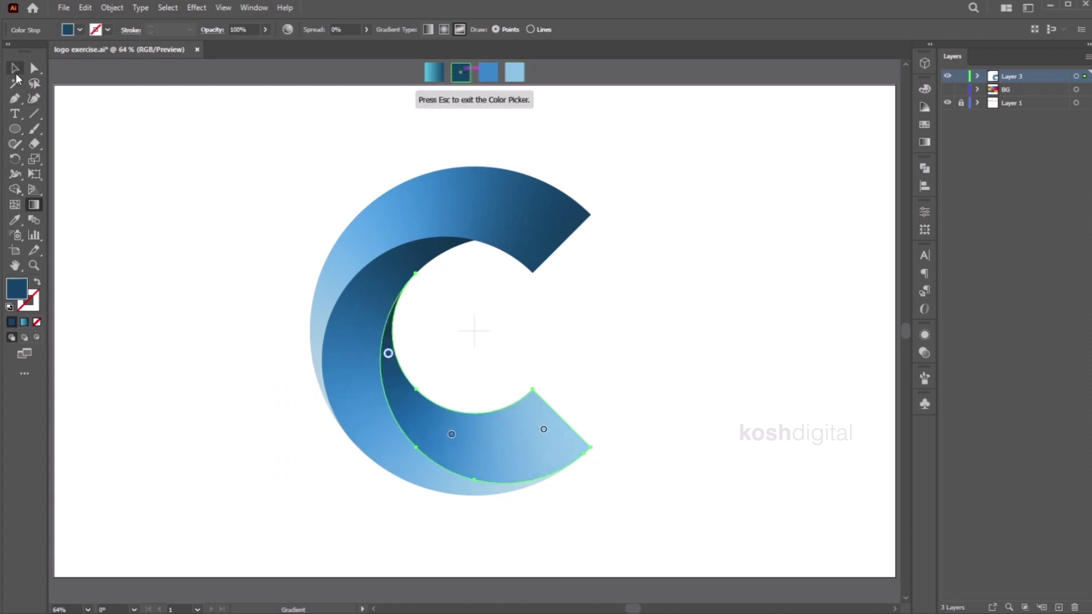
{"action": "left_click", "coordinate": [14, 69]}
{"action": "left_click", "coordinate": [814, 162]}
Step: Draw a rectangle covering the whole artboard and fill it with the teal-to-dark-blue gradient sampled from the palette
{"action": "left_click_drag", "start_coordinate": [24, 124], "coordinate": [69, 130]}
{"action": "left_click_drag", "start_coordinate": [54, 85], "coordinate": [895, 577]}
{"action": "key", "text": "v"}
{"action": "left_click", "coordinate": [15, 219]}
{"action": "left_click", "coordinate": [434, 71]}
Step: Send the gradient background rectangle behind the C
{"action": "key", "text": "v"}
{"action": "right_click", "coordinate": [487, 167]}
{"action": "mouse_move", "coordinate": [552, 395]}
{"action": "left_click", "coordinate": [671, 439]}
{"action": "left_click", "coordinate": [632, 69]}
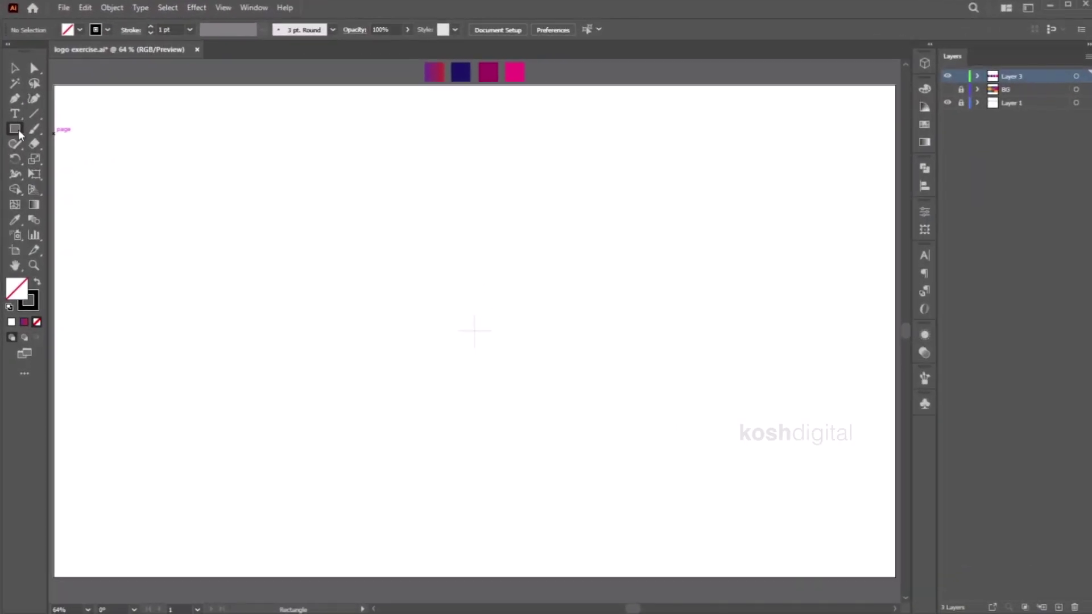
Step: Draw two concentric circles, 600 px and 400 px in diameter, centred on the artboard's centre mark
{"action": "left_click_drag", "start_coordinate": [19, 134], "coordinate": [57, 156]}
{"action": "left_click", "coordinate": [474, 330]}
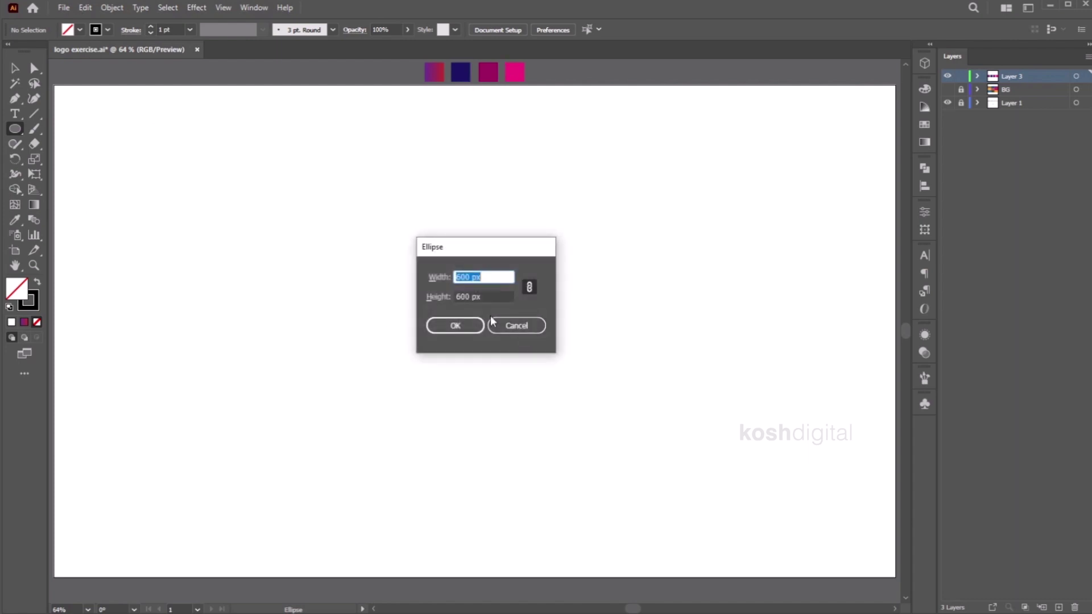
{"action": "key", "text": "Return"}
{"action": "key", "text": "v"}
{"action": "left_click", "coordinate": [414, 143]}
{"action": "key", "text": "l"}
{"action": "left_click", "coordinate": [472, 330]}
{"action": "type", "text": "400"}
{"action": "left_click", "coordinate": [464, 327]}
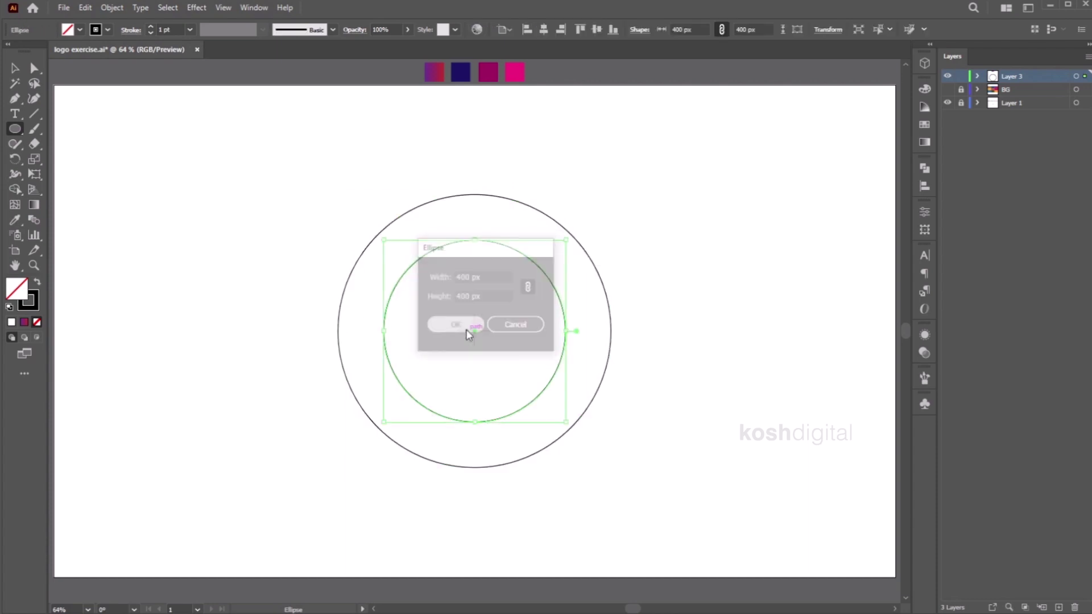
Step: Place one 400 px circle touching the inside top of the large circle and a copy touching its inside bottom
{"action": "left_click", "coordinate": [14, 68]}
{"action": "left_click_drag", "start_coordinate": [513, 252], "coordinate": [564, 328]}
{"action": "left_click", "coordinate": [633, 210]}
{"action": "left_click", "coordinate": [551, 236]}
{"action": "left_click", "coordinate": [684, 343]}
Step: Use Shape Builder on all three circles to merge the upper crescent with the left region and the lower crescent with the right region
{"action": "left_click_drag", "start_coordinate": [421, 335], "coordinate": [218, 246]}
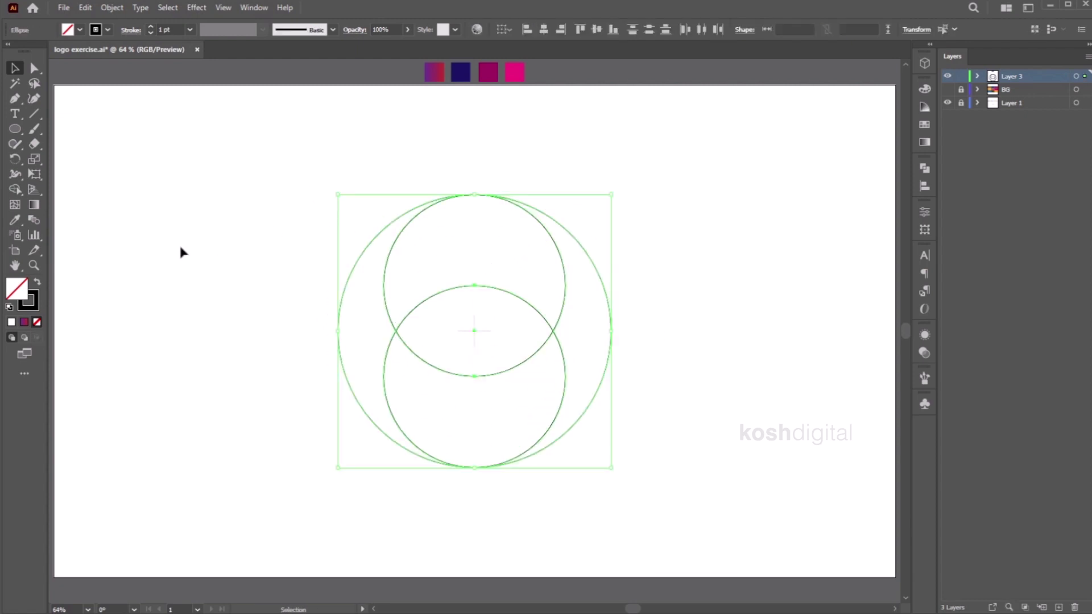
{"action": "left_click", "coordinate": [15, 189]}
{"action": "left_click_drag", "start_coordinate": [497, 224], "coordinate": [368, 324]}
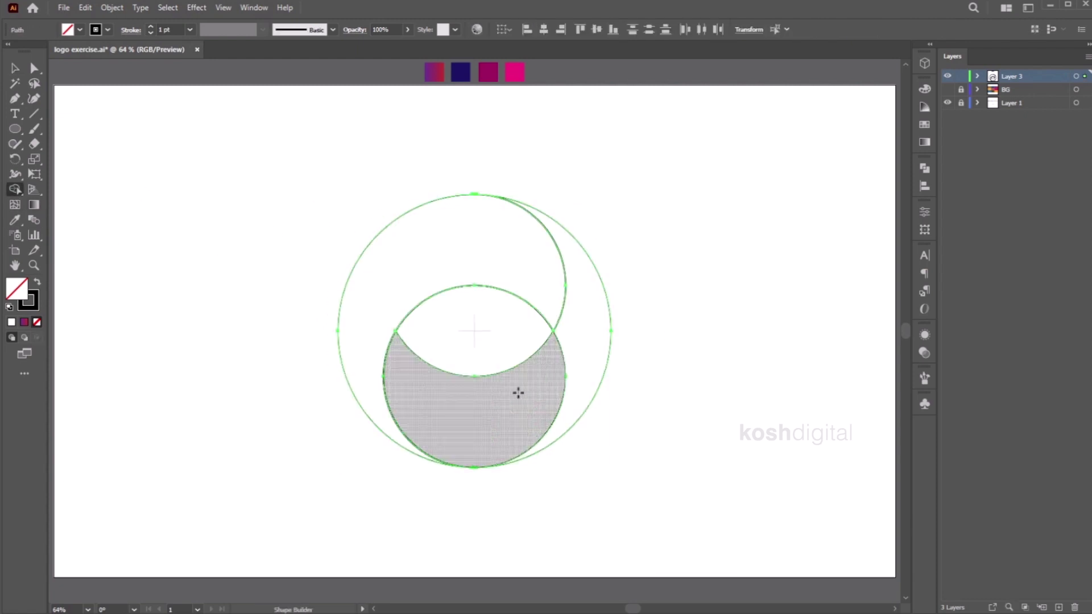
Step: Isolate the two merged swirl bands by removing them, deleting the leftover construction outlines and restoring the bands in place
{"action": "left_click", "coordinate": [15, 68]}
{"action": "left_click", "coordinate": [642, 297]}
{"action": "left_click", "coordinate": [609, 310]}
{"action": "left_click", "coordinate": [369, 240], "text": "shift"}
{"action": "key", "text": "Delete"}
{"action": "left_click_drag", "start_coordinate": [319, 170], "coordinate": [614, 506]}
{"action": "key", "text": "Return"}
{"action": "left_click", "coordinate": [554, 400]}
{"action": "key", "text": "Delete"}
{"action": "key", "text": "ctrl+z"}
Step: Swap the fill and stroke of the lower-right swirl band and apply a freeform gradient to it
{"action": "left_click", "coordinate": [588, 380]}
{"action": "left_click", "coordinate": [604, 382]}
{"action": "left_click", "coordinate": [37, 282]}
{"action": "left_click", "coordinate": [34, 206]}
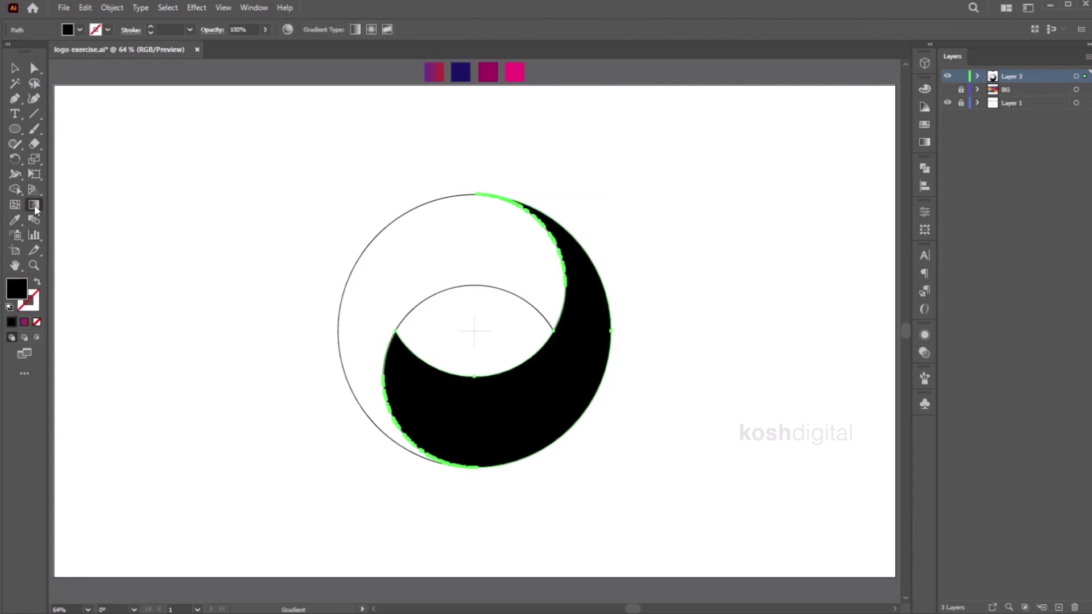
{"action": "left_click", "coordinate": [386, 30]}
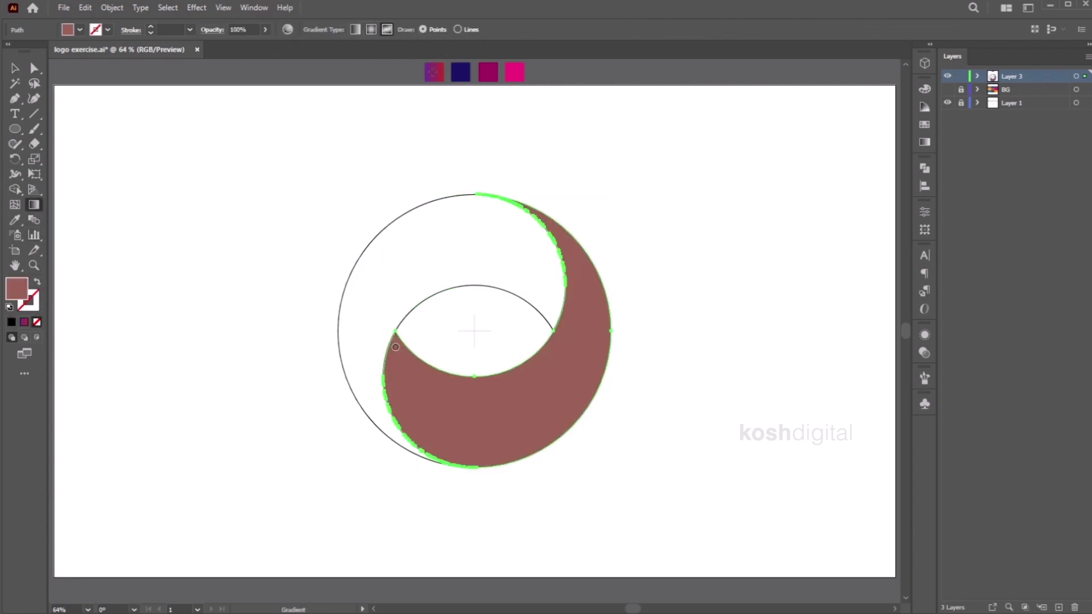
Step: Place three gradient stops along the lower-right band: at its wide left end, at the lower-right bend and near the narrow upper tip
{"action": "left_click", "coordinate": [412, 395]}
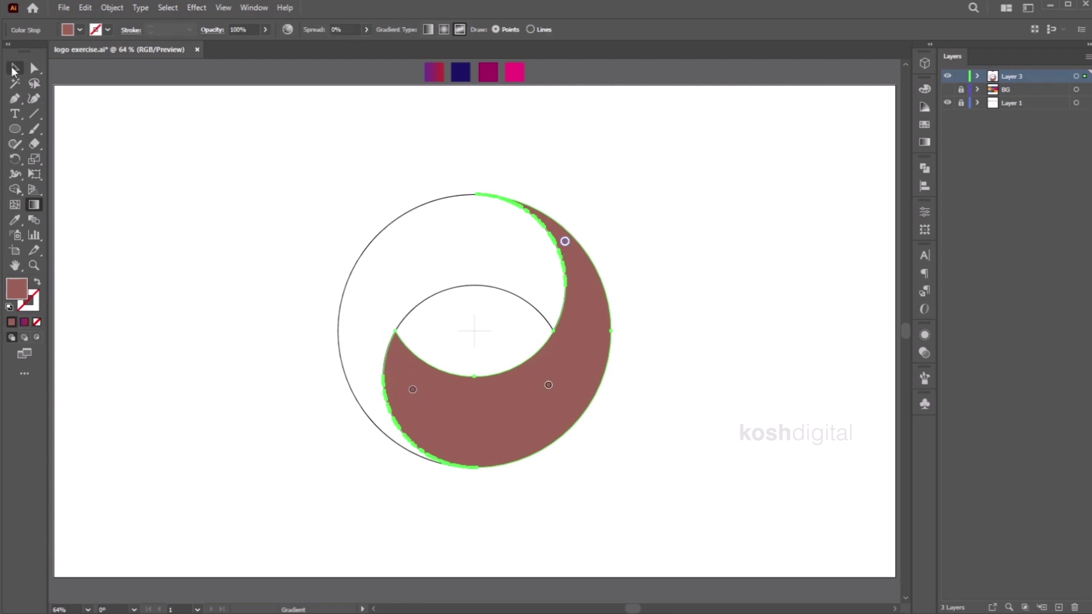
{"action": "left_click", "coordinate": [13, 68]}
{"action": "left_click", "coordinate": [749, 364]}
{"action": "left_click", "coordinate": [561, 372]}
{"action": "left_click", "coordinate": [33, 207]}
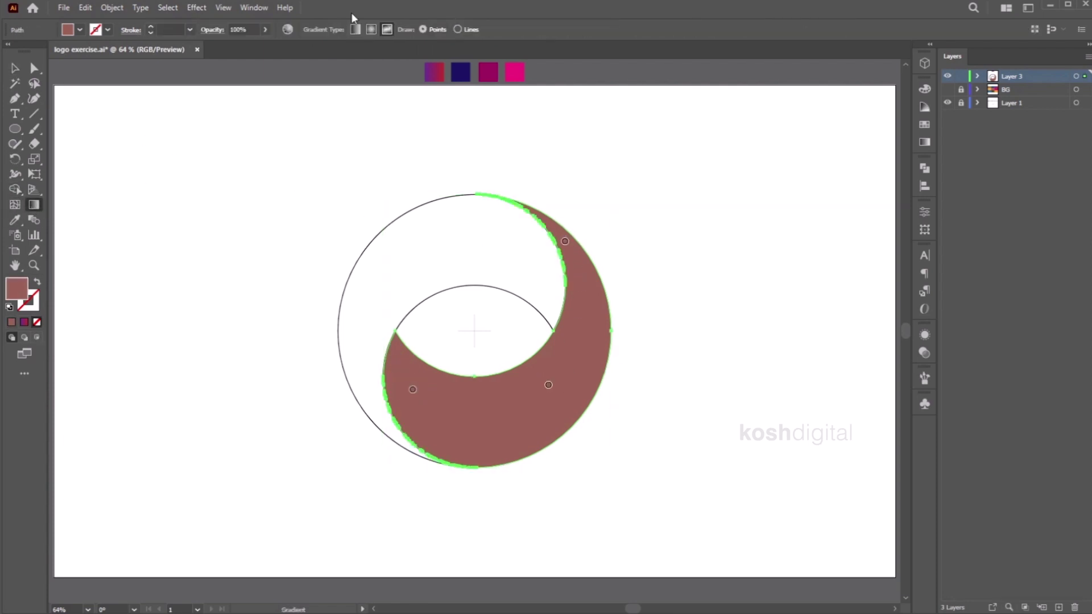
Step: Recolour the lower-right band's gradient stops: navy at the wide left end, dark magenta at the bend, bright pink at the upper tip
{"action": "double_click", "coordinate": [412, 393]}
{"action": "left_click", "coordinate": [366, 445]}
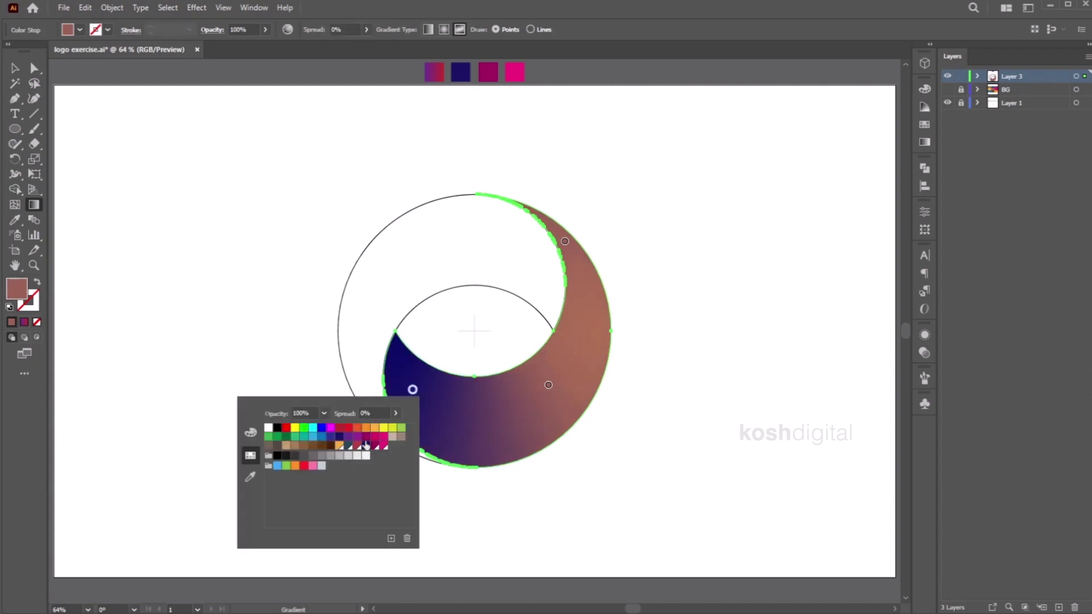
{"action": "double_click", "coordinate": [548, 385]}
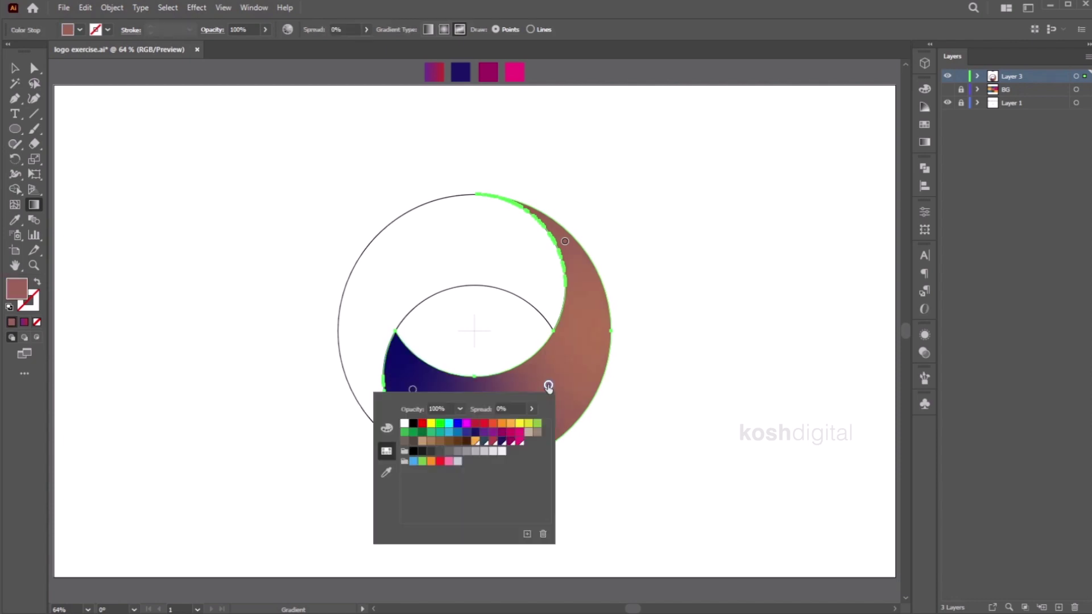
{"action": "left_click", "coordinate": [515, 443]}
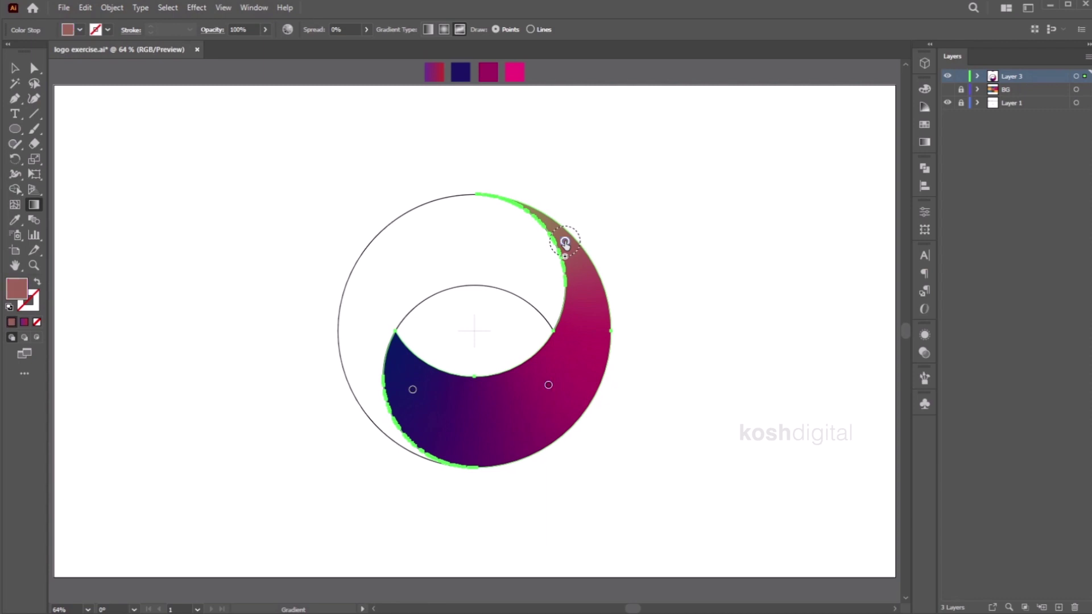
{"action": "double_click", "coordinate": [564, 242]}
{"action": "left_click", "coordinate": [536, 298]}
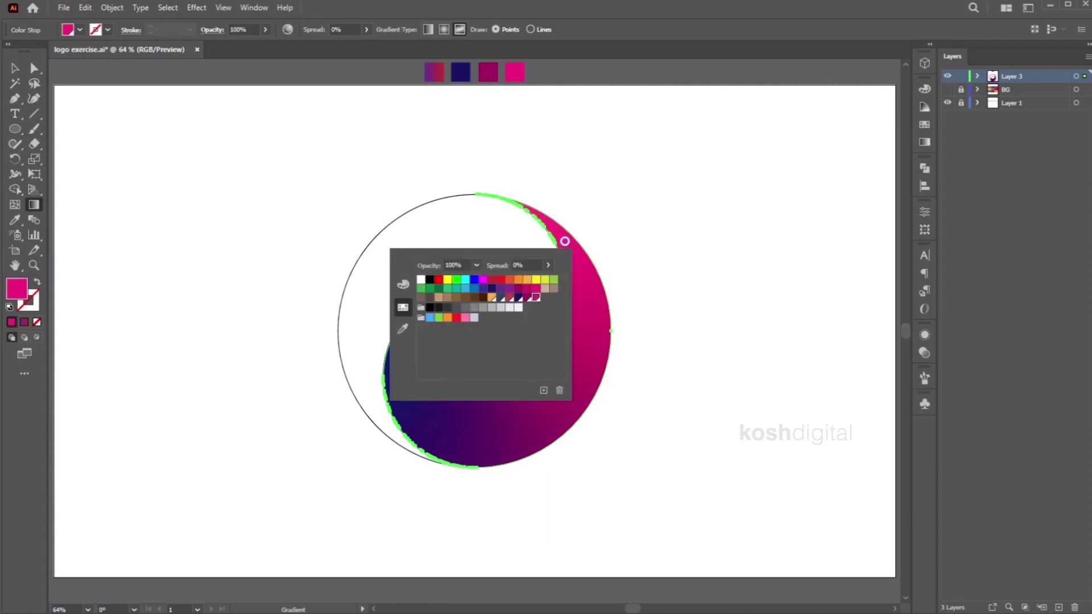
{"action": "left_click", "coordinate": [16, 68]}
{"action": "left_click", "coordinate": [628, 311]}
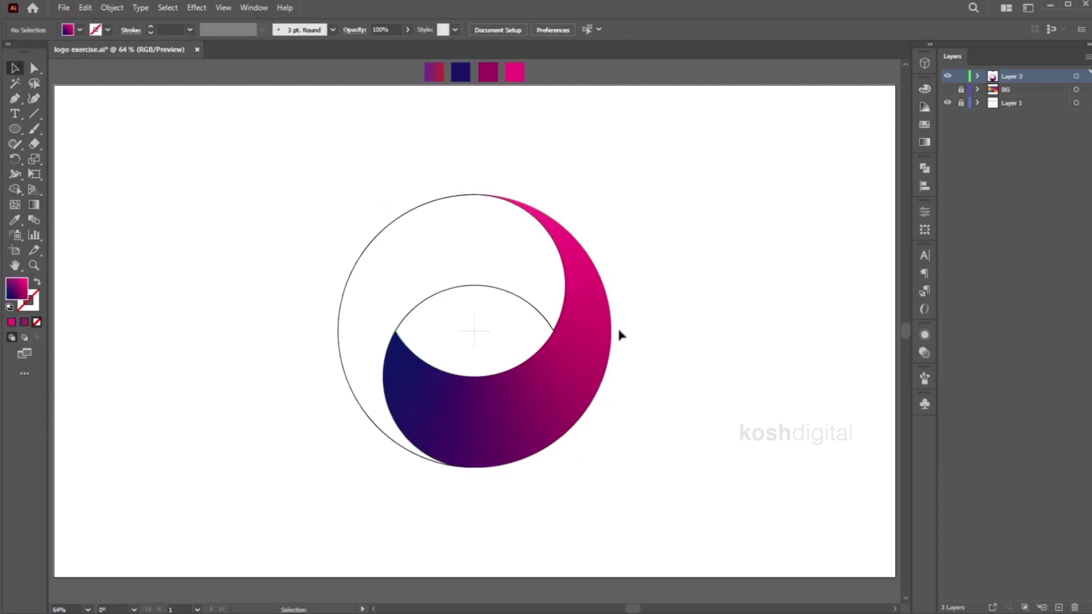
Step: Swap the fill and stroke of the upper-left swirl band and apply a freeform gradient to it
{"action": "left_click", "coordinate": [384, 237]}
{"action": "left_click", "coordinate": [36, 283]}
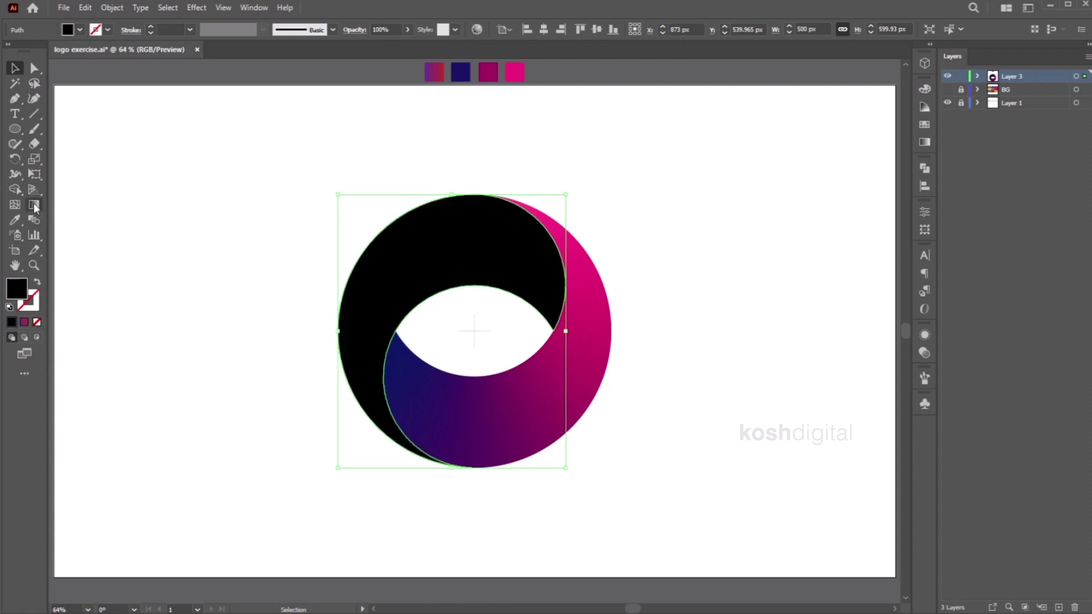
{"action": "left_click", "coordinate": [34, 204]}
{"action": "left_click", "coordinate": [387, 30]}
Step: Position the upper-left band's three gradient stops at its left bend, its wide right end and its narrow lower tip
{"action": "left_click_drag", "start_coordinate": [363, 367], "coordinate": [390, 291]}
{"action": "left_click_drag", "start_coordinate": [459, 236], "coordinate": [529, 263]}
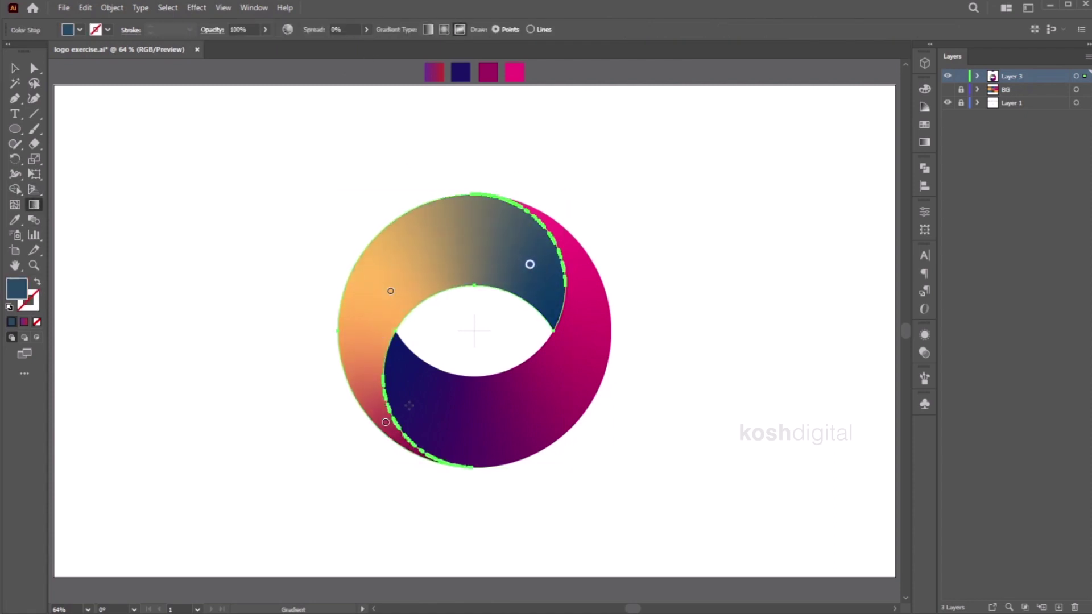
{"action": "left_click", "coordinate": [386, 428]}
Step: Recolour the upper-left band's gradient stops: bright pink at the lower tip, dark magenta at the left bend, navy at the wide right end
{"action": "double_click", "coordinate": [387, 426]}
{"action": "left_click", "coordinate": [391, 292]}
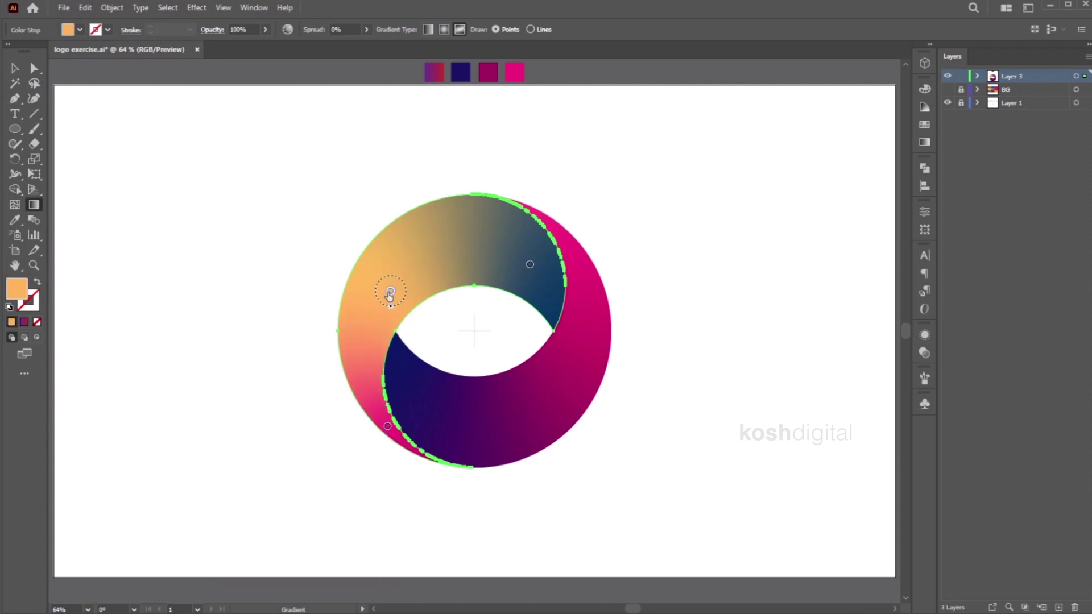
{"action": "double_click", "coordinate": [390, 292]}
{"action": "left_click", "coordinate": [353, 348]}
{"action": "left_click", "coordinate": [529, 264]}
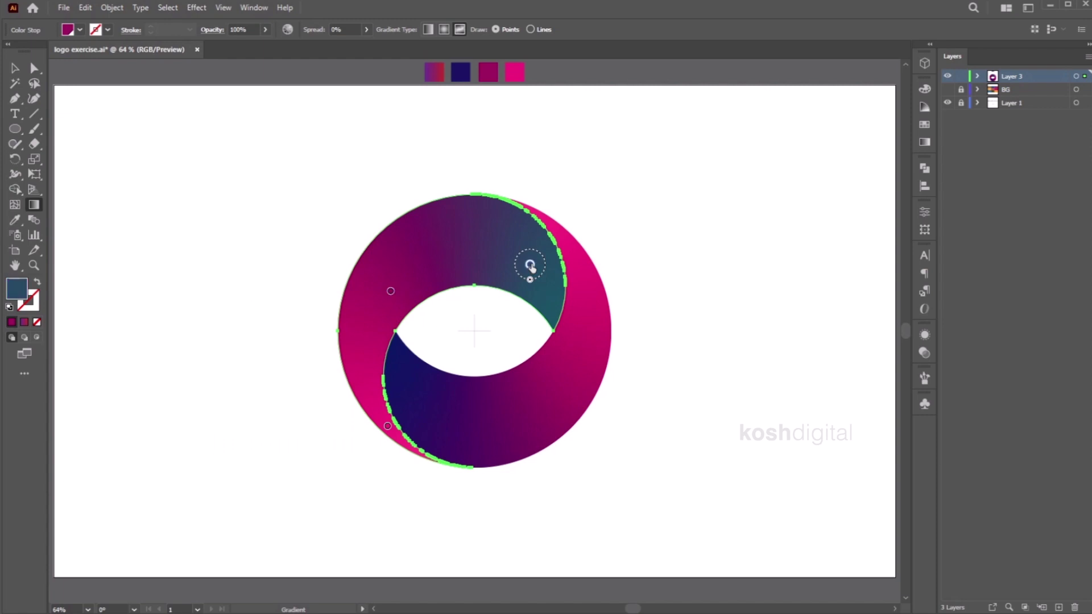
{"action": "double_click", "coordinate": [529, 264]}
{"action": "left_click", "coordinate": [483, 320]}
{"action": "left_click", "coordinate": [221, 137]}
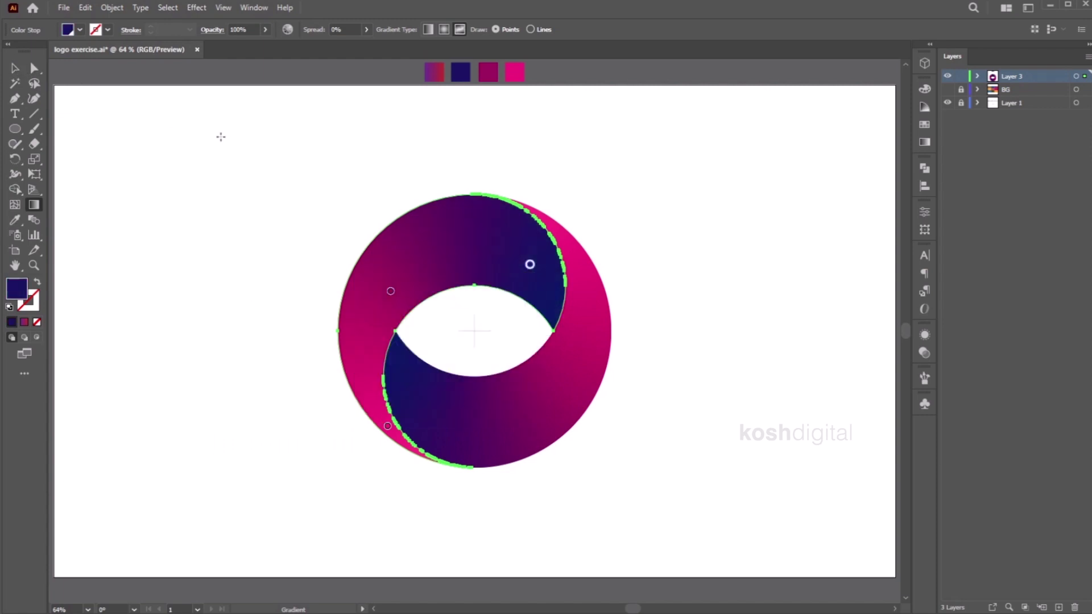
{"action": "key", "text": "v"}
{"action": "left_click", "coordinate": [864, 271]}
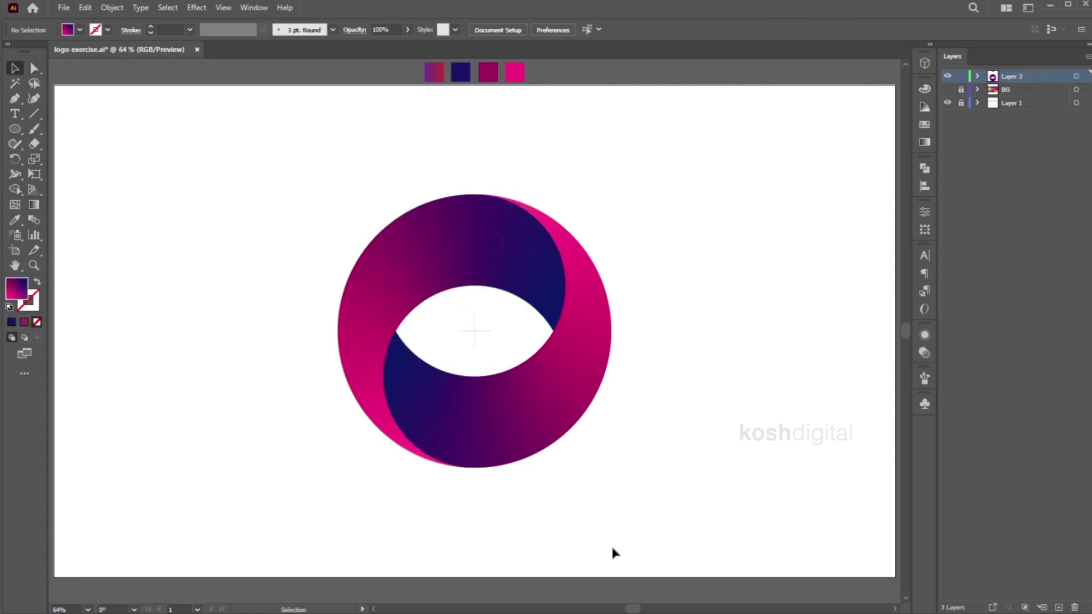
Step: Draw an artboard-sized rectangle and fill it with the purple-to-red gradient swatch
{"action": "left_click_drag", "start_coordinate": [17, 133], "coordinate": [69, 127]}
{"action": "left_click_drag", "start_coordinate": [54, 86], "coordinate": [895, 577]}
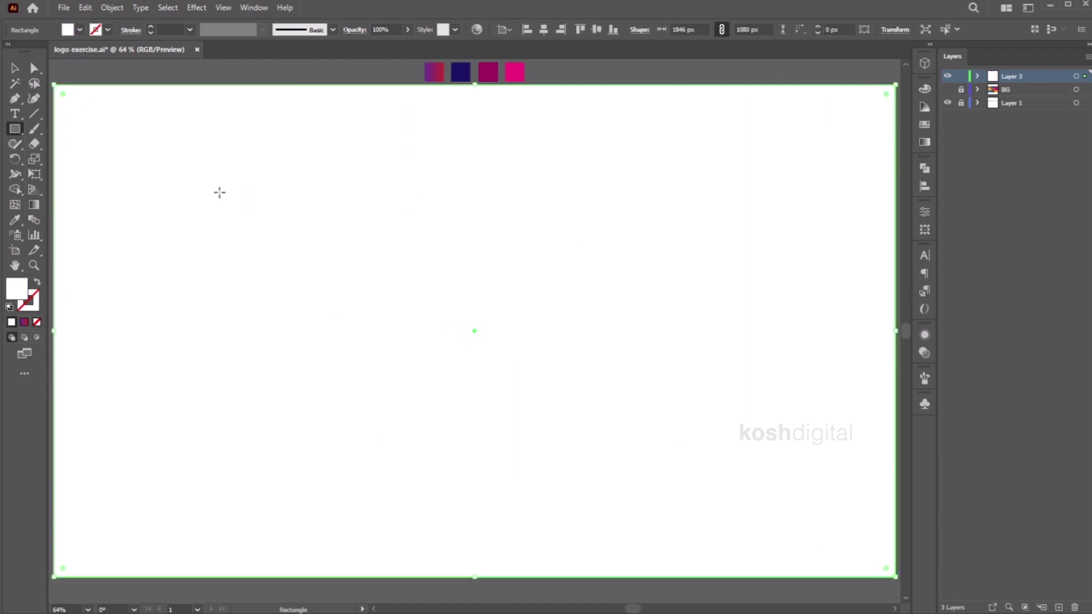
{"action": "left_click", "coordinate": [16, 69]}
{"action": "left_click", "coordinate": [434, 72]}
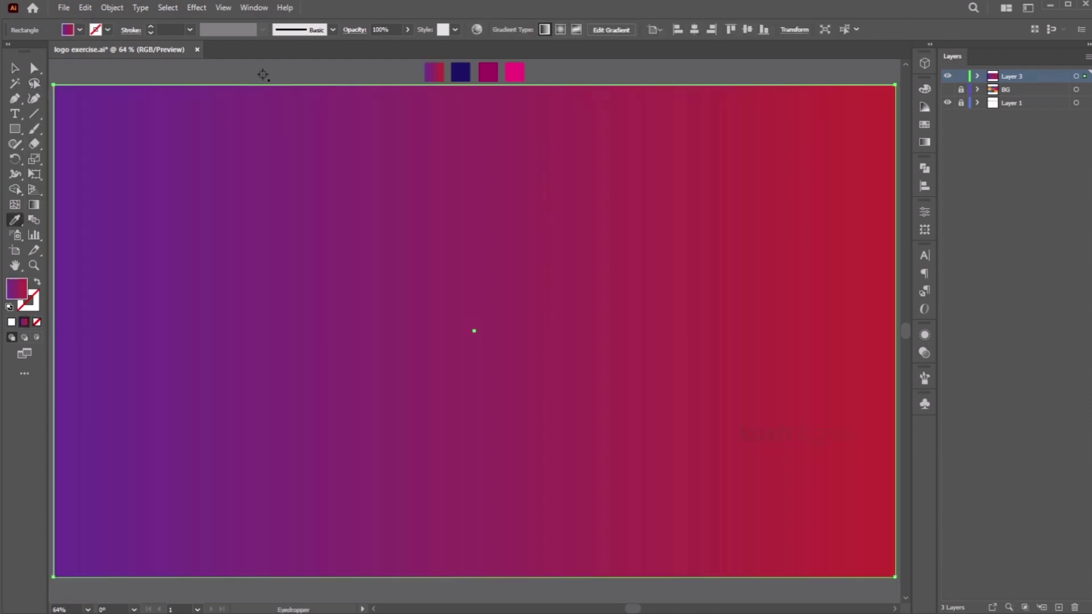
Step: Send the gradient rectangle to the back, behind the swirl, and deselect it
{"action": "right_click", "coordinate": [404, 167]}
{"action": "mouse_move", "coordinate": [466, 404]}
{"action": "left_click", "coordinate": [563, 444]}
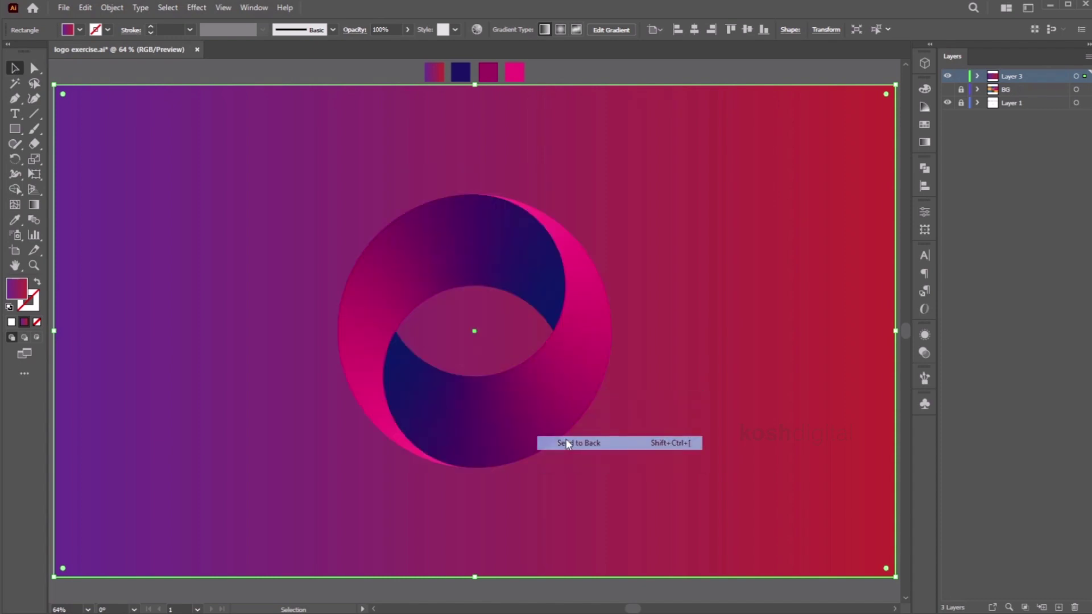
{"action": "left_click", "coordinate": [625, 67]}
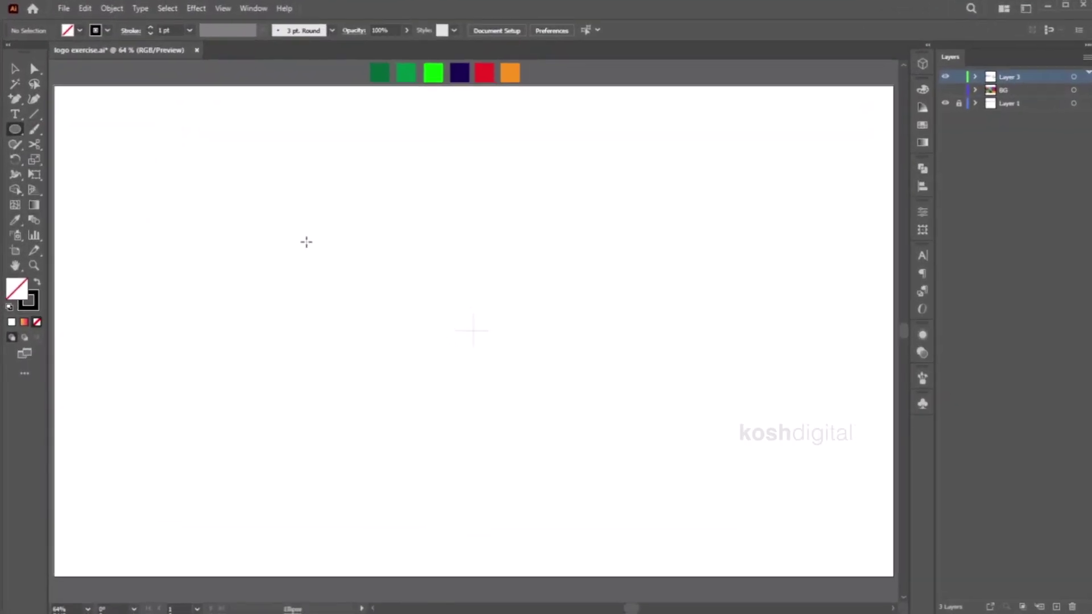
Step: Draw a circle about 358 px wide centred on the artboard and a square from its centre to its lower-right edge
{"action": "left_click_drag", "start_coordinate": [474, 330], "coordinate": [509, 248]}
{"action": "key", "text": "ctrl+shift+a"}
{"action": "left_click_drag", "start_coordinate": [15, 129], "coordinate": [56, 127]}
{"action": "left_click_drag", "start_coordinate": [474, 331], "coordinate": [555, 399]}
{"action": "left_click", "coordinate": [15, 68]}
{"action": "left_click", "coordinate": [604, 287]}
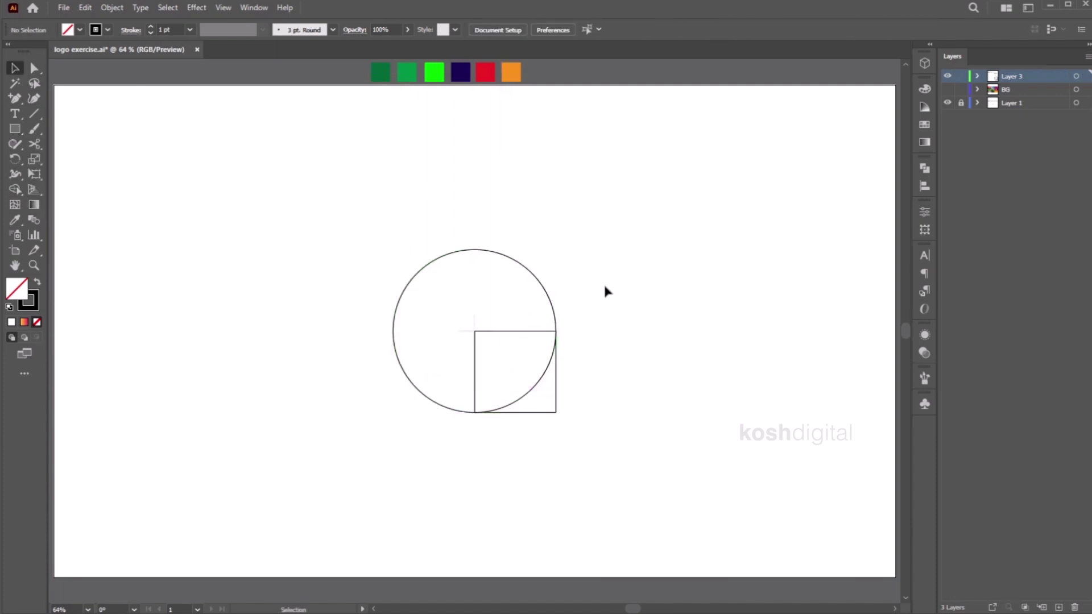
Step: Fill both the circle and the square with the dark green swatch colour, without a stroke
{"action": "left_click_drag", "start_coordinate": [613, 453], "coordinate": [384, 279]}
{"action": "left_click", "coordinate": [15, 220]}
{"action": "left_click", "coordinate": [380, 72]}
{"action": "left_click", "coordinate": [15, 68]}
{"action": "left_click", "coordinate": [591, 273]}
Step: Rotate the circle and square together by 45° and move them up so the diamond is centred on the artboard
{"action": "left_click", "coordinate": [529, 331]}
{"action": "left_click_drag", "start_coordinate": [590, 229], "coordinate": [574, 344]}
{"action": "left_click_drag", "start_coordinate": [476, 389], "coordinate": [476, 331]}
{"action": "left_click", "coordinate": [605, 332]}
{"action": "left_click_drag", "start_coordinate": [605, 273], "coordinate": [546, 364]}
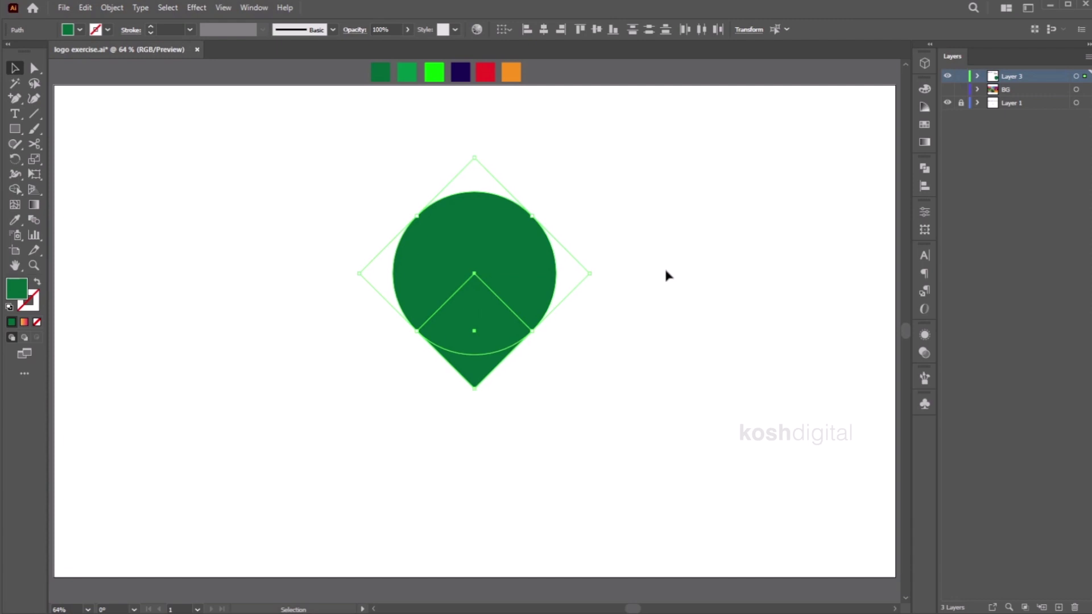
Step: Divide the overlapping circle and diamond into separate pieces and ungroup the result
{"action": "left_click", "coordinate": [925, 168]}
{"action": "left_click", "coordinate": [778, 229]}
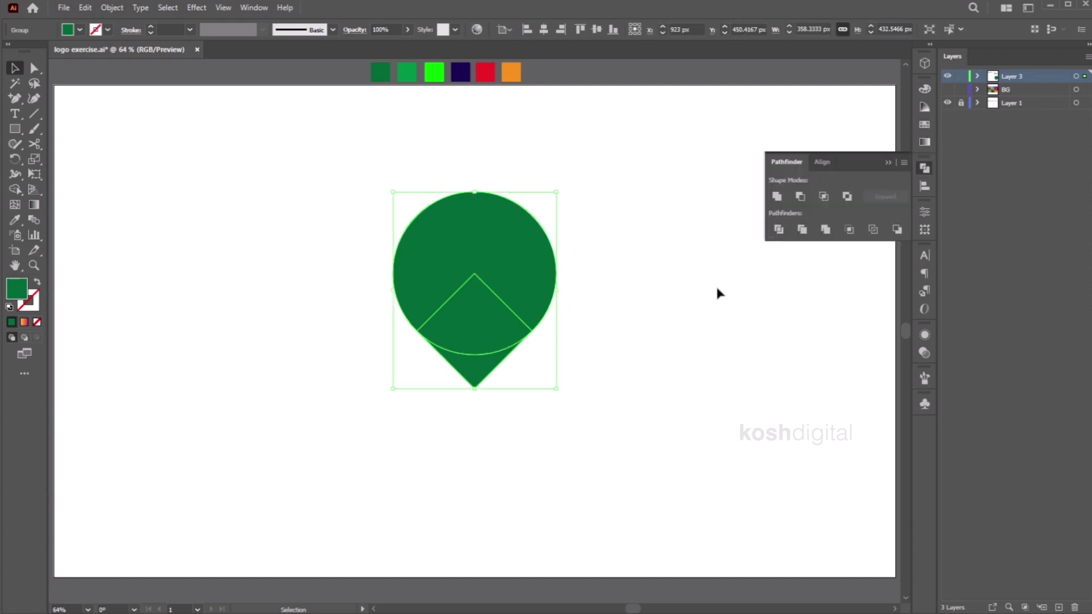
{"action": "right_click", "coordinate": [524, 250]}
{"action": "left_click", "coordinate": [609, 355]}
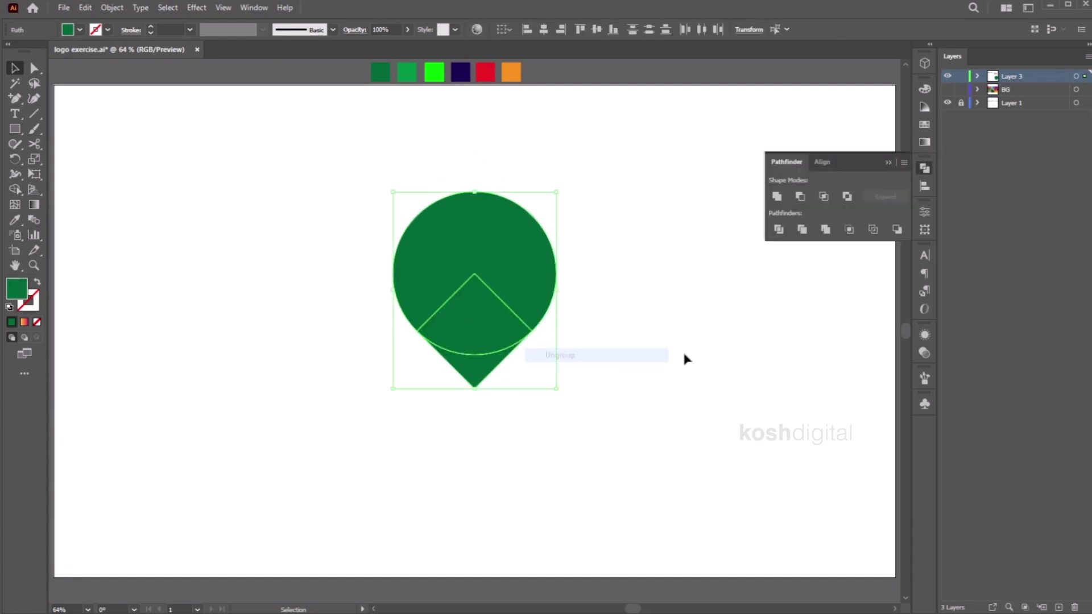
Step: Unite the circle wedge and the pointed tip piece below it into one diamond
{"action": "left_click", "coordinate": [485, 327]}
{"action": "left_click", "coordinate": [777, 196]}
{"action": "left_click", "coordinate": [643, 273]}
{"action": "left_click_drag", "start_coordinate": [480, 323], "coordinate": [509, 408]}
{"action": "key", "text": "ctrl+z"}
{"action": "left_click", "coordinate": [642, 343]}
{"action": "left_click", "coordinate": [924, 169]}
{"action": "left_click", "coordinate": [457, 228]}
{"action": "left_click", "coordinate": [469, 351], "text": "shift"}
{"action": "left_click", "coordinate": [562, 336]}
{"action": "left_click", "coordinate": [489, 338]}
{"action": "left_click", "coordinate": [582, 193]}
Step: Copy the notched circle in place, rotate the copy 180° and move it down onto the diamond's lower edges
{"action": "left_click", "coordinate": [473, 243]}
{"action": "key", "text": "ctrl+c"}
{"action": "left_click", "coordinate": [626, 209]}
{"action": "key", "text": "ctrl+f"}
{"action": "left_click_drag", "start_coordinate": [559, 187], "coordinate": [307, 435]}
{"action": "left_click_drag", "start_coordinate": [502, 259], "coordinate": [507, 403]}
{"action": "left_click", "coordinate": [684, 281]}
{"action": "key", "text": "ctrl+a"}
{"action": "left_click", "coordinate": [598, 234]}
Step: Apply a freeform gradient to the upper notched circle, placing stops at the notch corner, above it and near the lower-right end
{"action": "left_click", "coordinate": [529, 242]}
{"action": "left_click", "coordinate": [34, 205]}
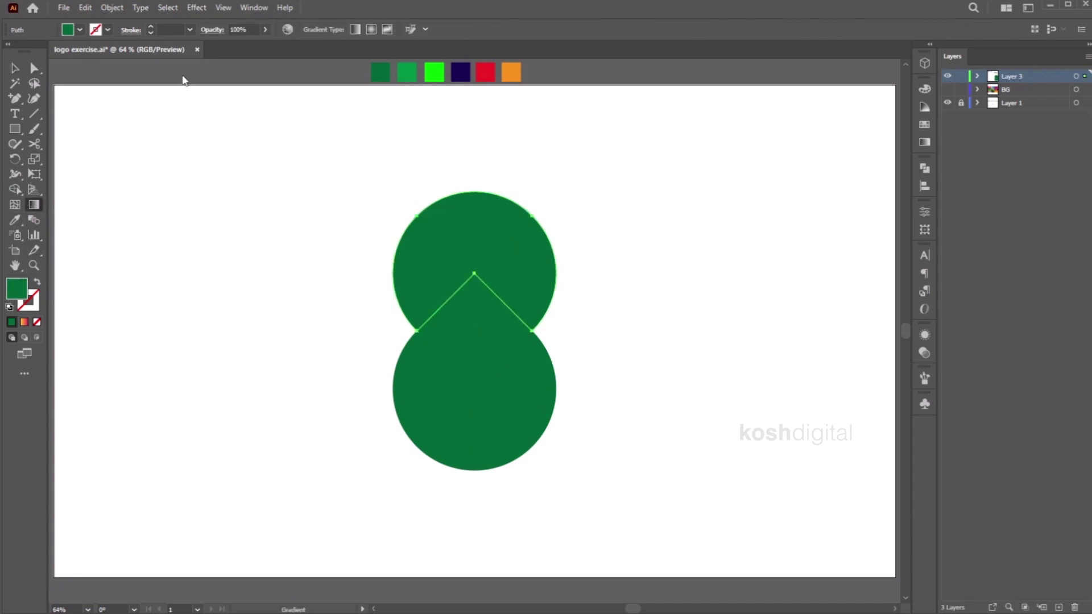
{"action": "left_click", "coordinate": [387, 31]}
{"action": "left_click_drag", "start_coordinate": [417, 322], "coordinate": [546, 285]}
{"action": "left_click_drag", "start_coordinate": [530, 321], "coordinate": [491, 244]}
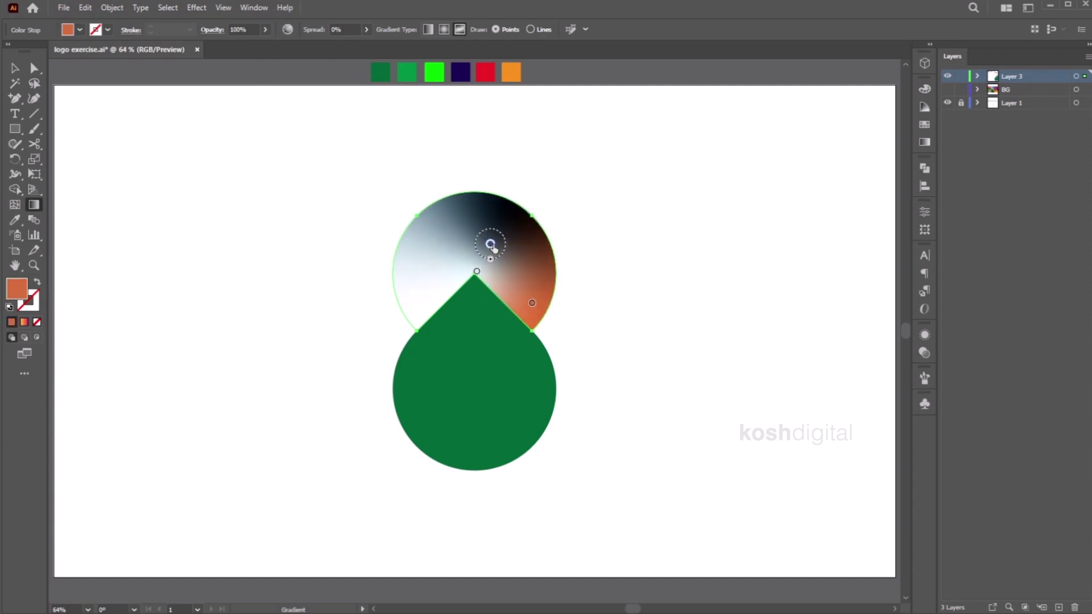
Step: Recolour the upper circle's gradient stops: orange above the notch, red near the lower-right end, white at the notch corner
{"action": "double_click", "coordinate": [491, 244]}
{"action": "left_click", "coordinate": [330, 330]}
{"action": "left_click", "coordinate": [511, 72]}
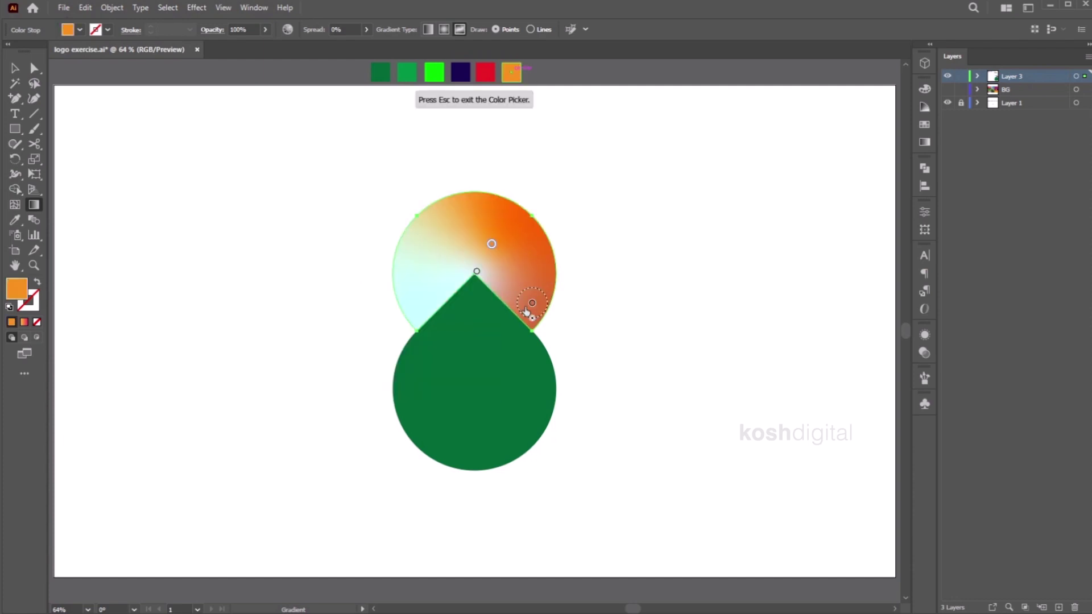
{"action": "double_click", "coordinate": [531, 302]}
{"action": "left_click", "coordinate": [370, 390]}
{"action": "left_click", "coordinate": [485, 72]}
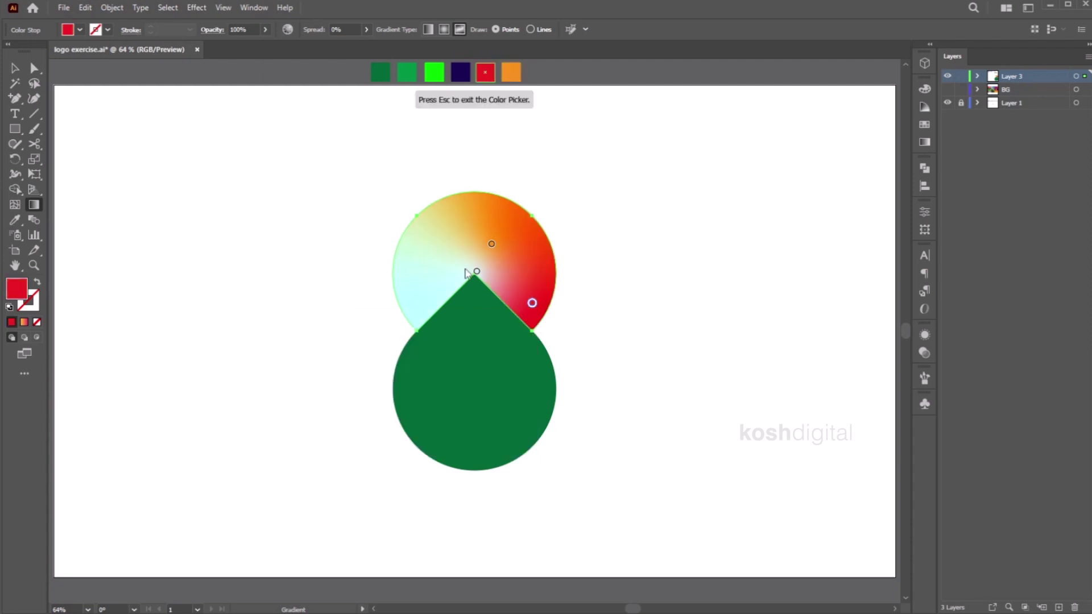
{"action": "double_click", "coordinate": [476, 271]}
{"action": "left_click", "coordinate": [333, 310]}
{"action": "left_click", "coordinate": [15, 68]}
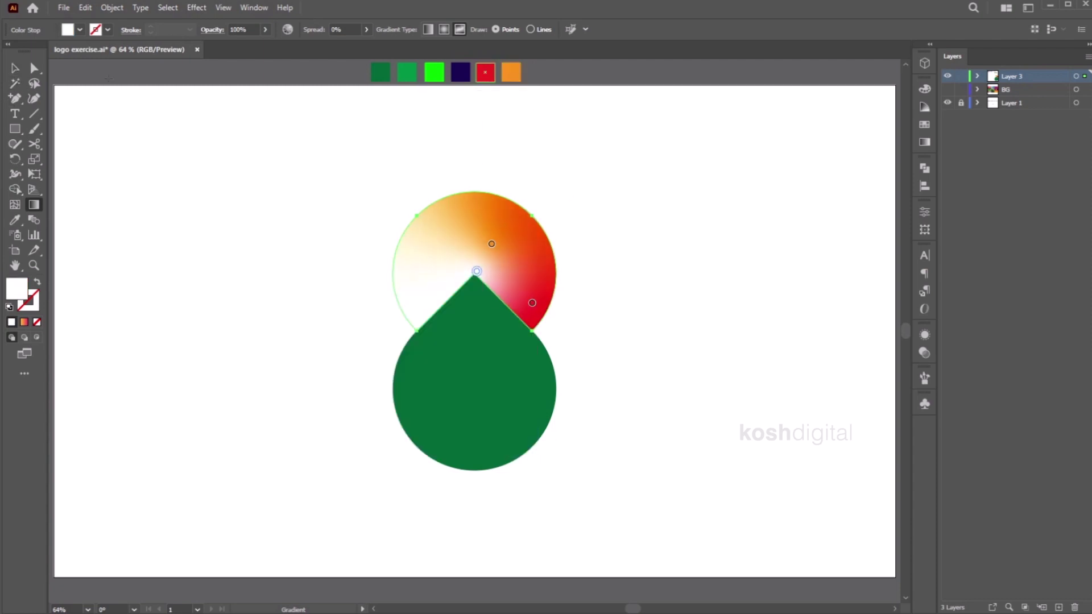
{"action": "left_click", "coordinate": [677, 230]}
Step: Apply a freeform gradient to the lower notched circle, move its upper-right stop to the notch corner and delete its lower-right stop
{"action": "left_click", "coordinate": [502, 441]}
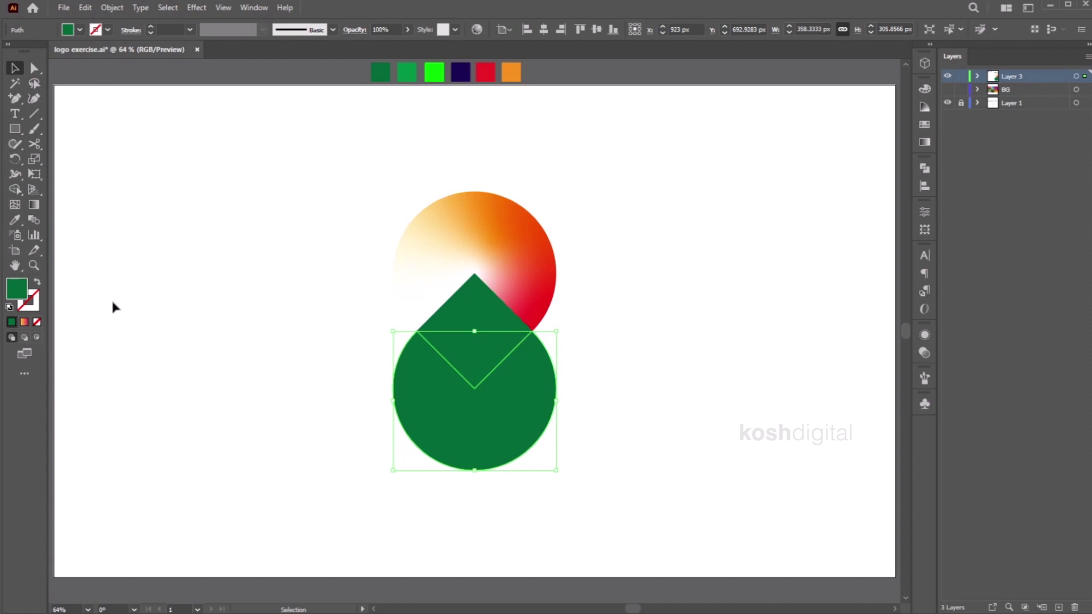
{"action": "key", "text": "g"}
{"action": "left_click", "coordinate": [387, 30]}
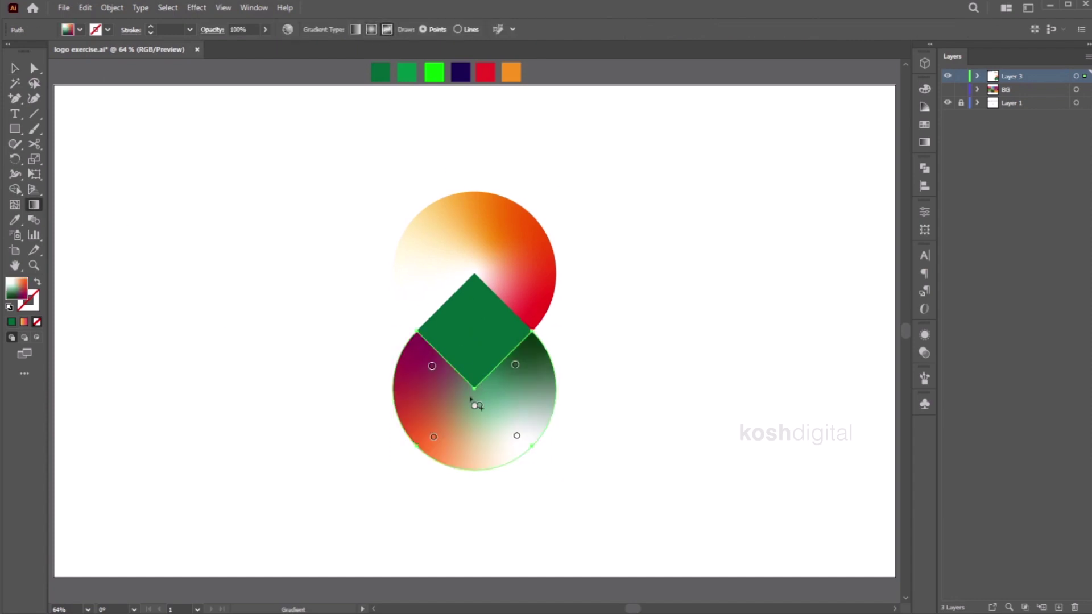
{"action": "left_click_drag", "start_coordinate": [515, 365], "coordinate": [485, 390]}
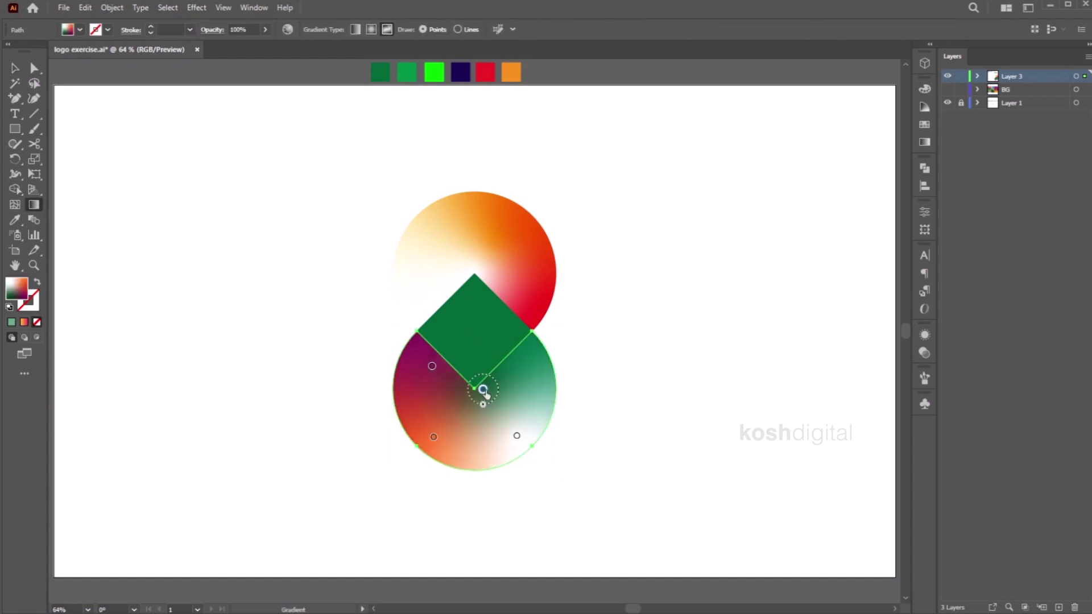
{"action": "left_click", "coordinate": [517, 436]}
{"action": "key", "text": "Delete"}
Step: Recolour the lower circle's notch-corner stop bright green and its upper-left stop dark green, sampling the swatches
{"action": "double_click", "coordinate": [486, 390]}
{"action": "left_click", "coordinate": [324, 476]}
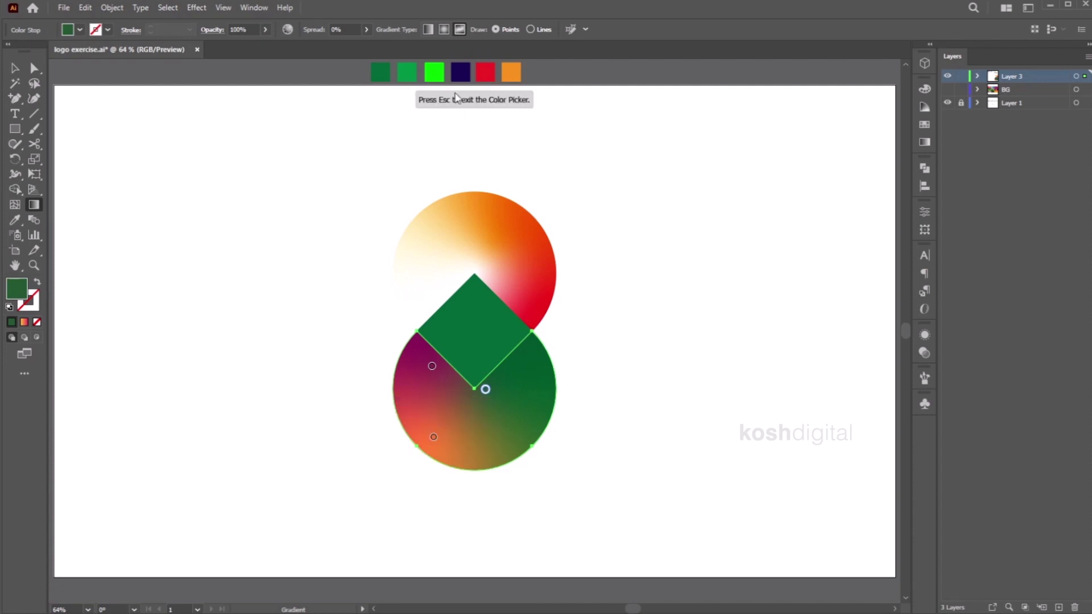
{"action": "left_click", "coordinate": [437, 77]}
{"action": "key", "text": "Escape"}
{"action": "double_click", "coordinate": [432, 367]}
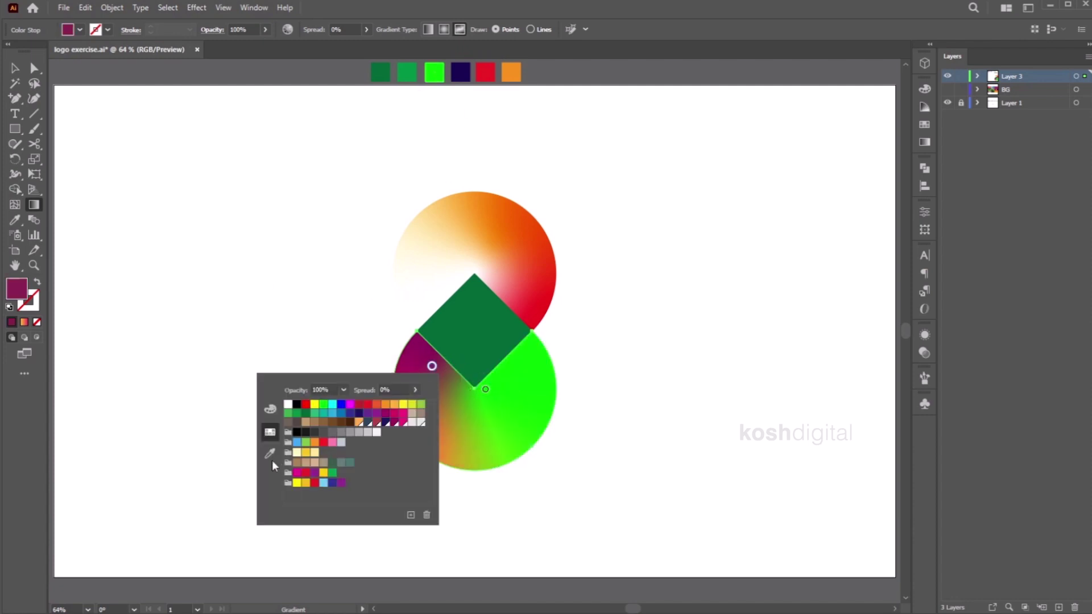
{"action": "left_click", "coordinate": [275, 465]}
{"action": "left_click", "coordinate": [380, 72]}
Step: Recolour the lower circle's lower-left stop medium green and shift the bright green stop slightly up and right
{"action": "double_click", "coordinate": [433, 437]}
{"action": "left_click", "coordinate": [272, 524]}
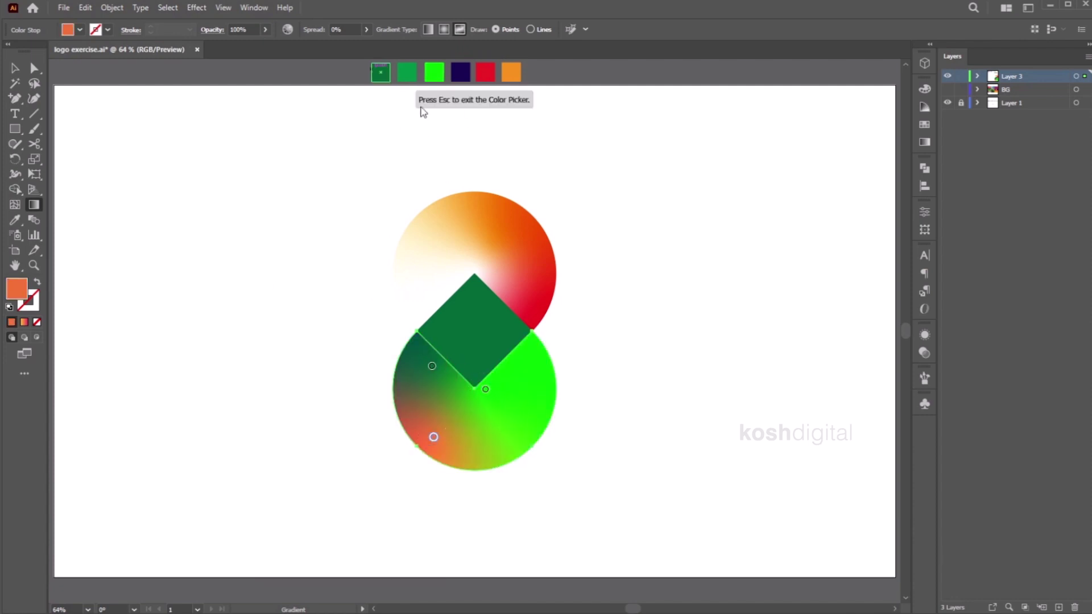
{"action": "left_click", "coordinate": [407, 73]}
{"action": "double_click", "coordinate": [434, 437]}
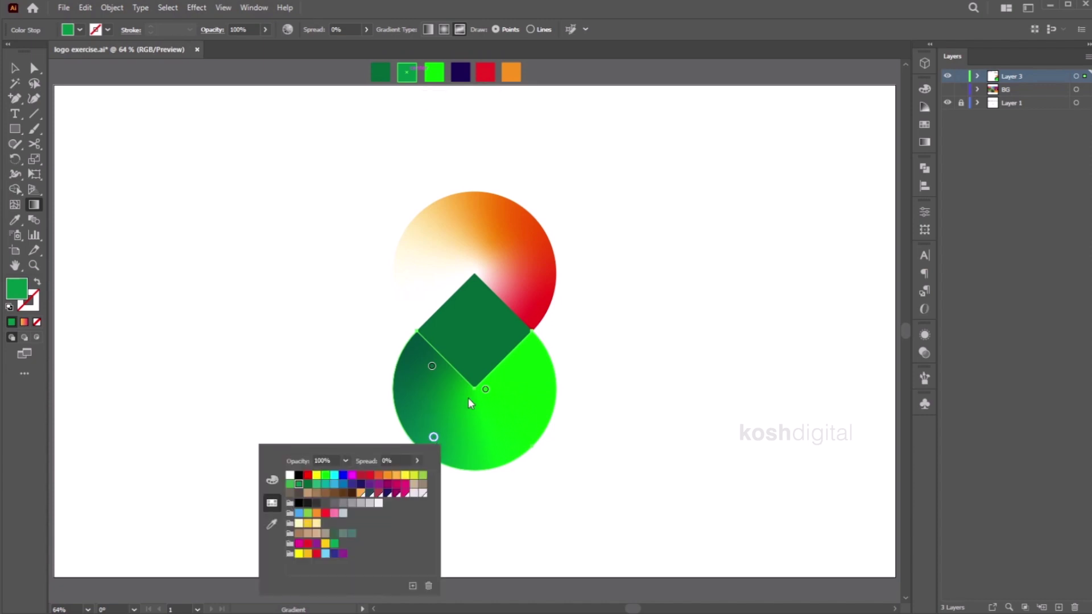
{"action": "left_click_drag", "start_coordinate": [485, 389], "coordinate": [502, 378]}
{"action": "left_click", "coordinate": [15, 68]}
Step: Apply a linear gradient to the central diamond, running diagonally from its lower-right edge to its upper-left edge
{"action": "left_click", "coordinate": [484, 329]}
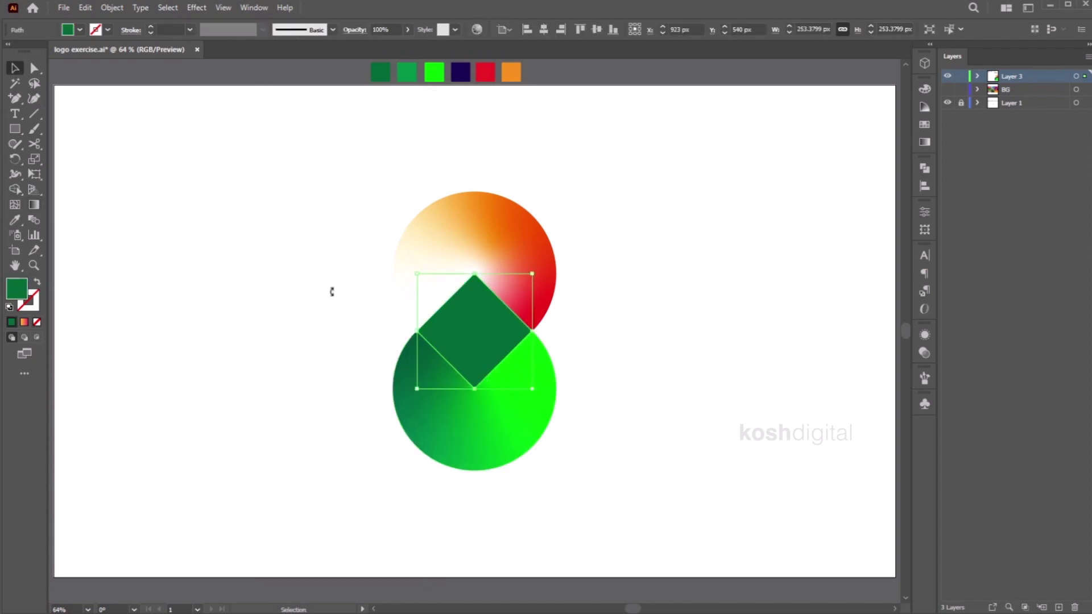
{"action": "key", "text": "g"}
{"action": "left_click", "coordinate": [447, 340]}
{"action": "left_click_drag", "start_coordinate": [496, 357], "coordinate": [448, 308]}
Step: Recolour the diamond's gradient stops: white at the upper-left end and RGB Green at the lower-right end
{"action": "double_click", "coordinate": [447, 304]}
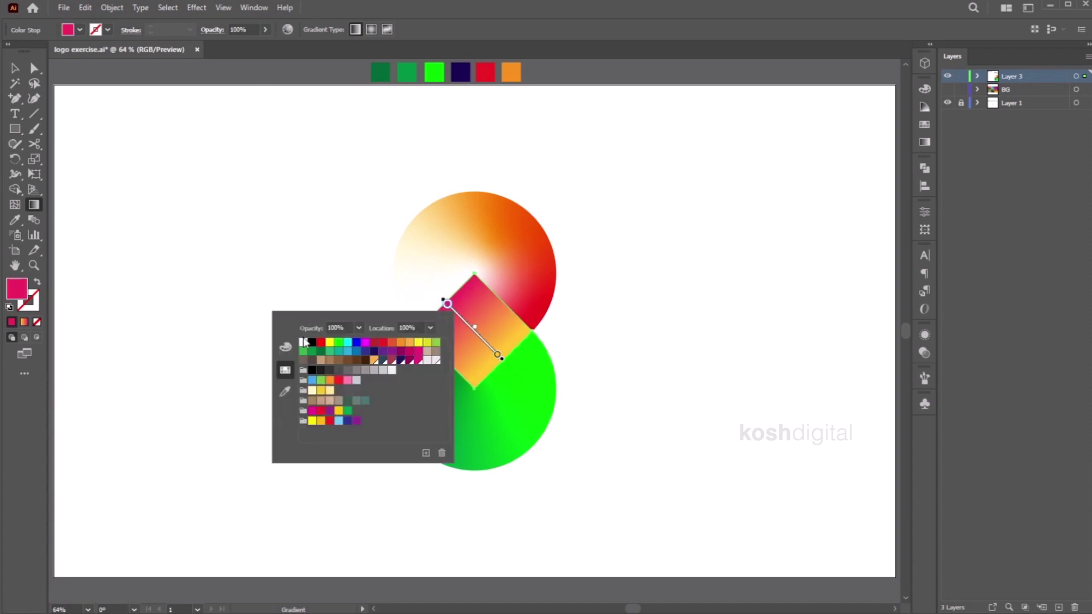
{"action": "left_click", "coordinate": [304, 341]}
{"action": "left_click", "coordinate": [497, 355]}
{"action": "double_click", "coordinate": [497, 355]}
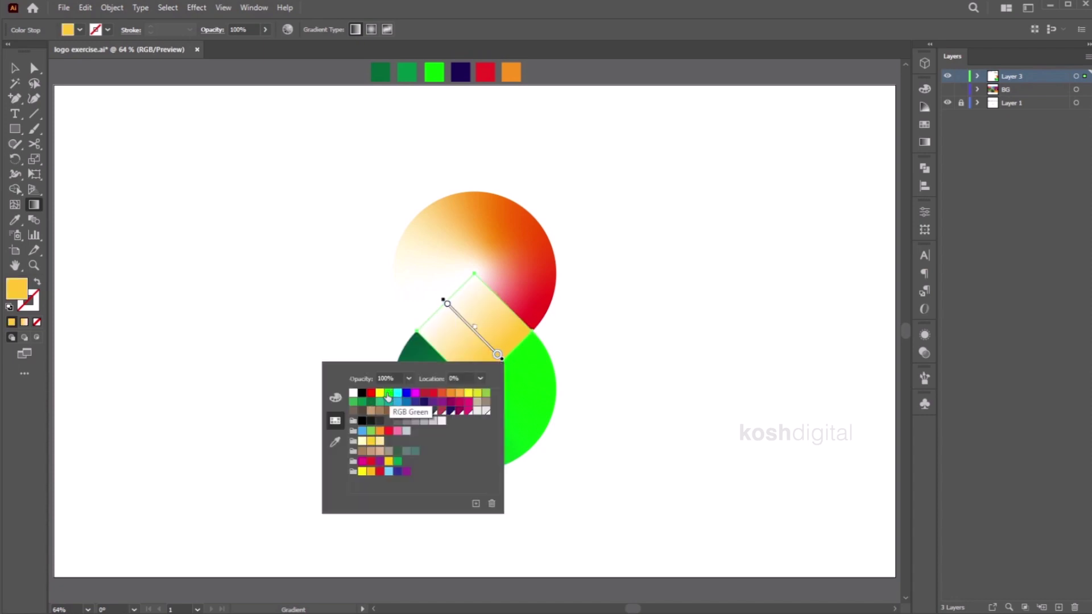
{"action": "left_click", "coordinate": [388, 397]}
{"action": "key", "text": "v"}
{"action": "left_click", "coordinate": [702, 156]}
Step: Move the lower circle's bright green stop to the notch corner and undo the last stop change
{"action": "left_click", "coordinate": [480, 431]}
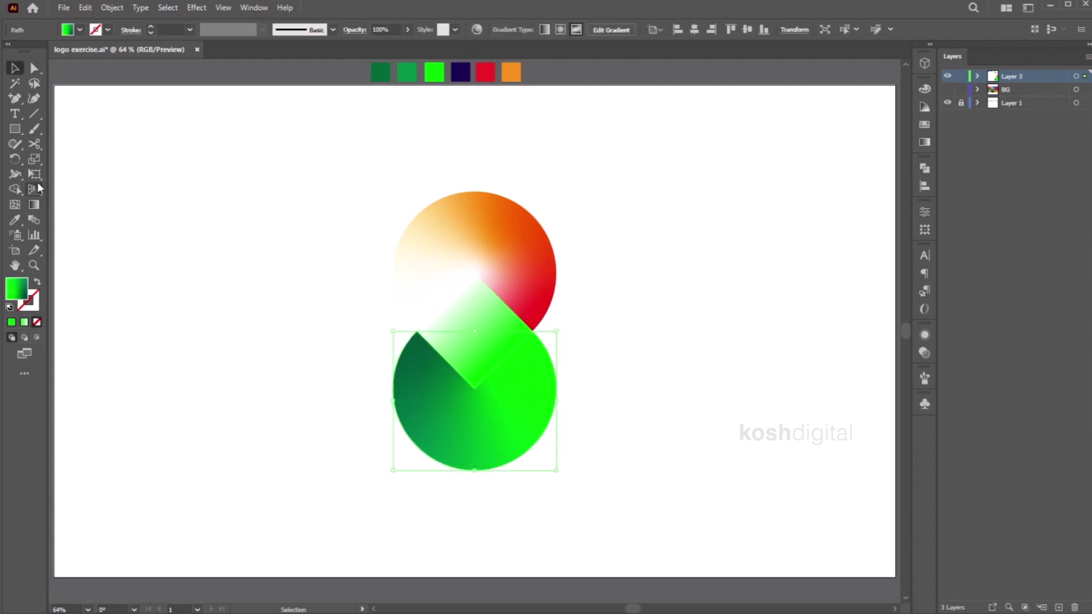
{"action": "key", "text": "g"}
{"action": "left_click", "coordinate": [432, 363]}
{"action": "left_click_drag", "start_coordinate": [492, 389], "coordinate": [475, 389]}
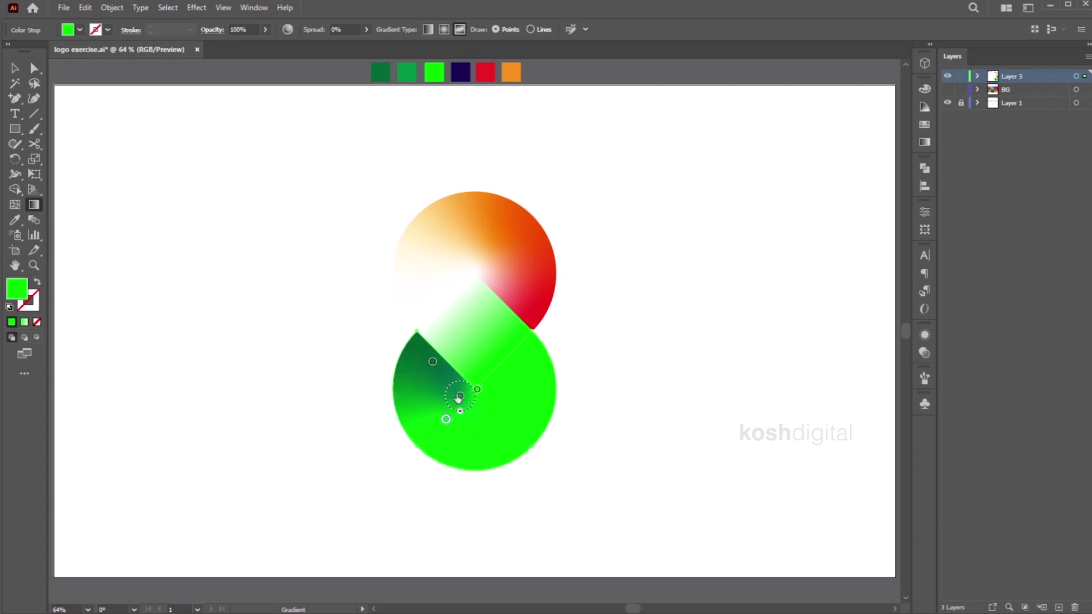
{"action": "key", "text": "ctrl+z"}
Step: Gather the lower circle's gradient stops around the notch corner and recolour the upper-left stop navy
{"action": "left_click_drag", "start_coordinate": [460, 396], "coordinate": [448, 408]}
{"action": "left_click_drag", "start_coordinate": [432, 362], "coordinate": [457, 393]}
{"action": "left_click", "coordinate": [451, 405]}
{"action": "left_click", "coordinate": [17, 69]}
{"action": "left_click", "coordinate": [654, 135]}
{"action": "left_click", "coordinate": [477, 329]}
Step: Shift the lower circle's bright green stop to just below and left of the notch corner
{"action": "left_click", "coordinate": [518, 379]}
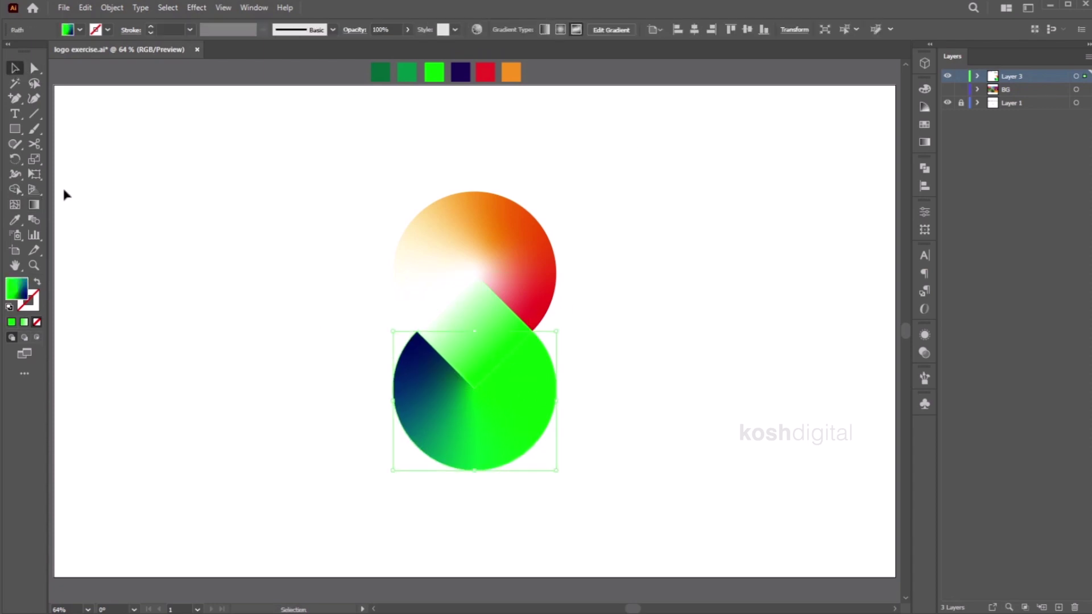
{"action": "key", "text": "g"}
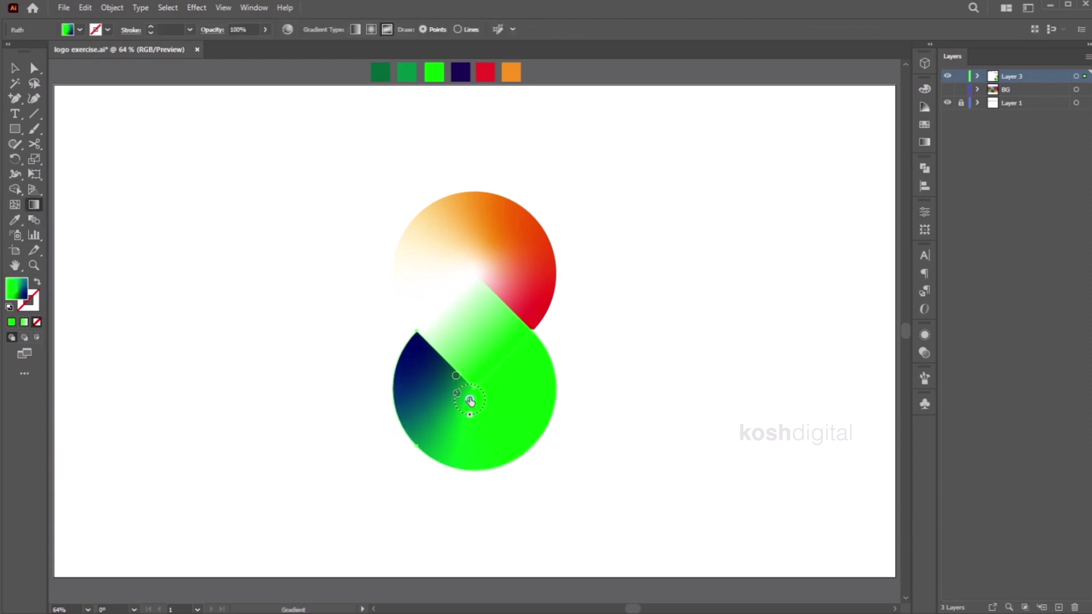
{"action": "key", "text": "v"}
{"action": "left_click", "coordinate": [829, 244]}
Step: Reposition the lower circle's navy and green stops, moving the middle green stop further below the notch
{"action": "left_click", "coordinate": [514, 403]}
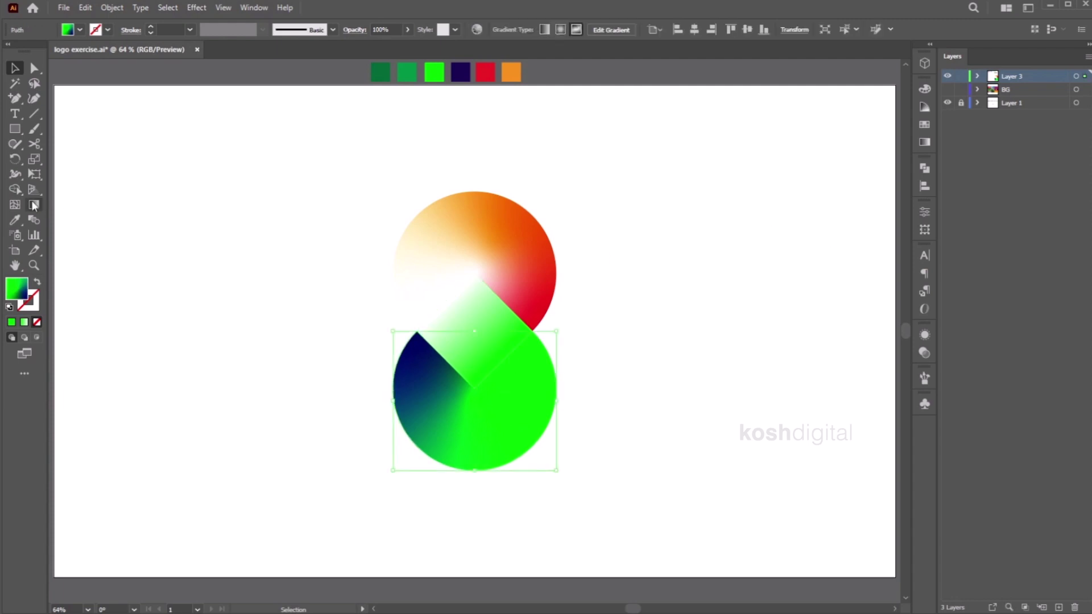
{"action": "key", "text": "g"}
{"action": "left_click", "coordinate": [452, 382]}
{"action": "left_click_drag", "start_coordinate": [452, 383], "coordinate": [487, 400]}
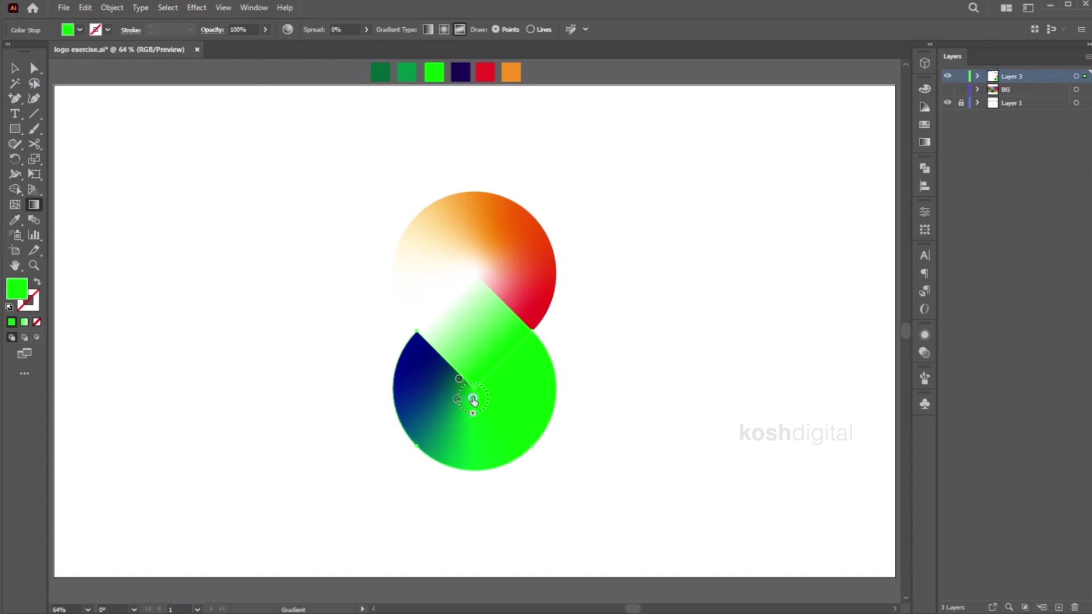
{"action": "mouse_move", "coordinate": [475, 414]}
{"action": "left_mouse_down"}
{"action": "mouse_move", "coordinate": [474, 425]}
{"action": "mouse_move", "coordinate": [460, 410]}
{"action": "left_mouse_up"}
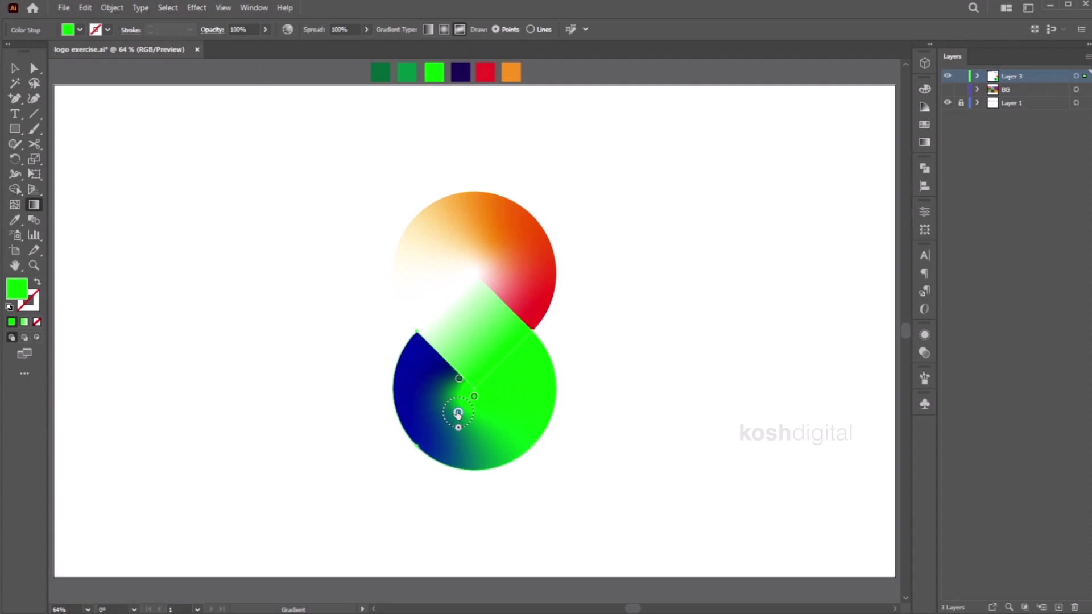
{"action": "key", "text": "v"}
{"action": "left_click", "coordinate": [778, 220]}
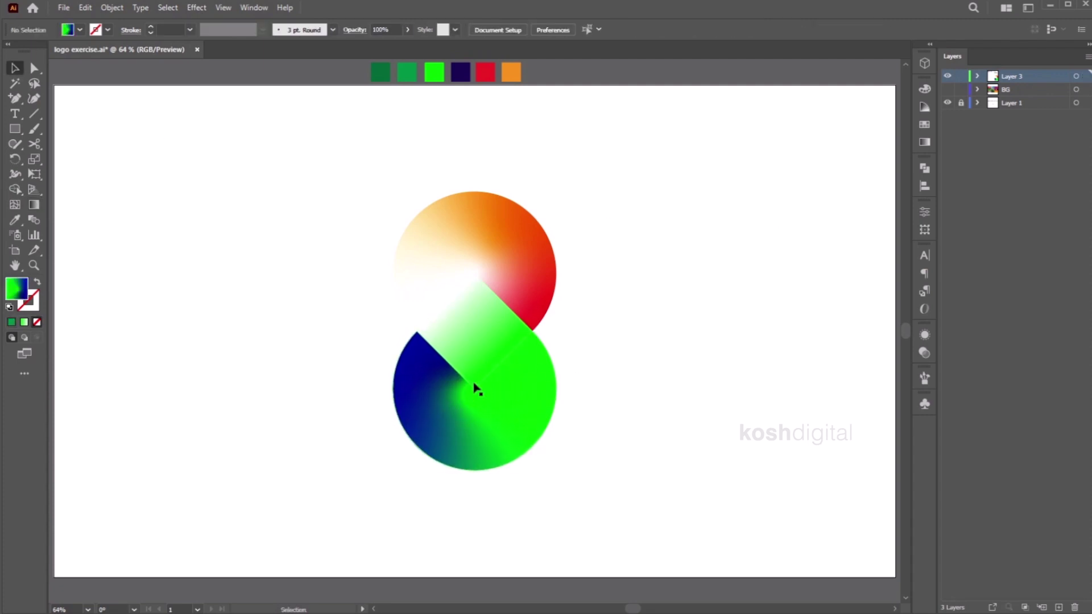
Step: Readjust the lower circle's stops near the notch to confine the navy to its upper-left side
{"action": "left_click", "coordinate": [484, 391]}
{"action": "left_click", "coordinate": [32, 206]}
{"action": "left_click", "coordinate": [457, 402]}
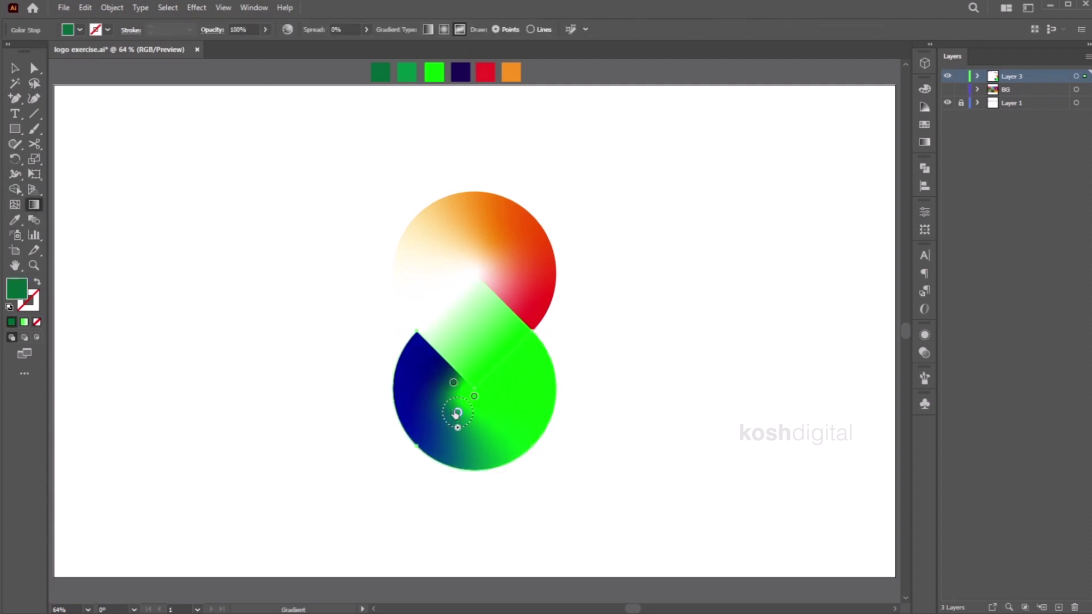
{"action": "mouse_move", "coordinate": [482, 419]}
{"action": "left_mouse_down"}
{"action": "mouse_move", "coordinate": [494, 388]}
{"action": "mouse_move", "coordinate": [447, 372]}
{"action": "mouse_move", "coordinate": [449, 402]}
{"action": "mouse_move", "coordinate": [449, 378]}
{"action": "left_mouse_up"}
{"action": "left_click", "coordinate": [635, 168]}
Step: Reposition the upper circle's orange and red gradient stops around the notch to widen the red area
{"action": "left_click", "coordinate": [458, 215]}
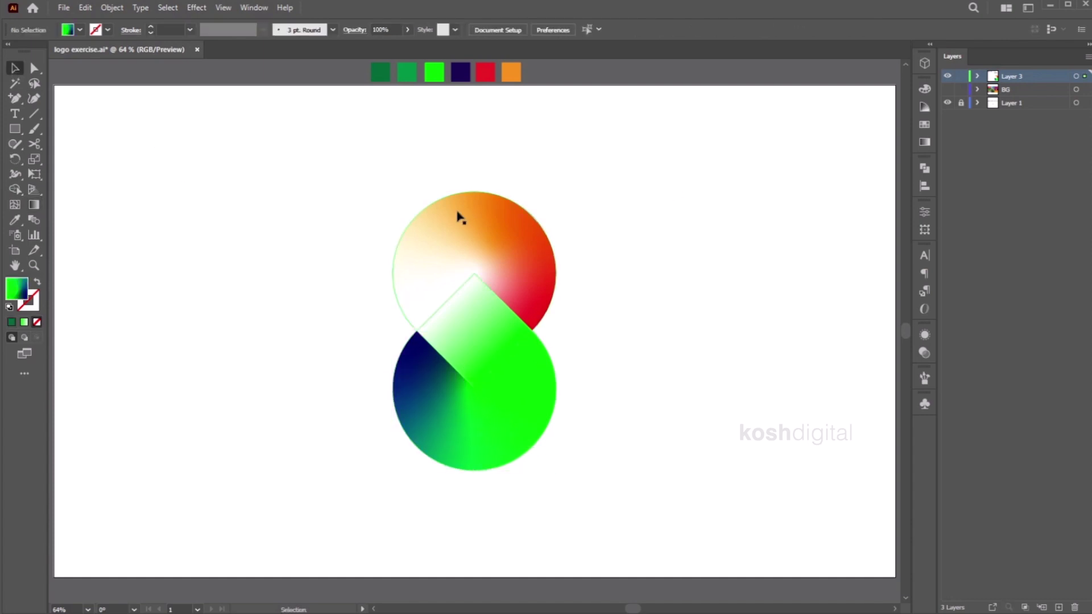
{"action": "left_click_drag", "start_coordinate": [491, 244], "coordinate": [496, 267]}
{"action": "left_click_drag", "start_coordinate": [532, 303], "coordinate": [487, 233]}
{"action": "key", "text": "v"}
{"action": "left_click", "coordinate": [500, 126]}
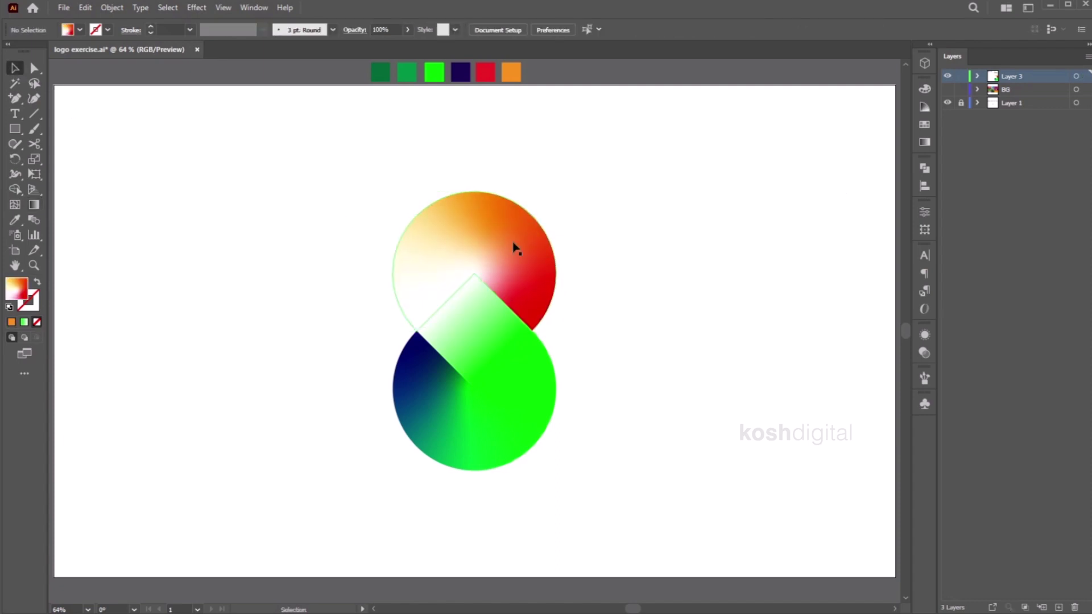
Step: Draw a white 1846 × 1080 px rectangle covering the artboard and send it behind the two circles
{"action": "key", "text": "m"}
{"action": "mouse_move", "coordinate": [54, 84]}
{"action": "left_mouse_down"}
{"action": "mouse_move", "coordinate": [354, 281]}
{"action": "mouse_move", "coordinate": [895, 577]}
{"action": "left_mouse_up"}
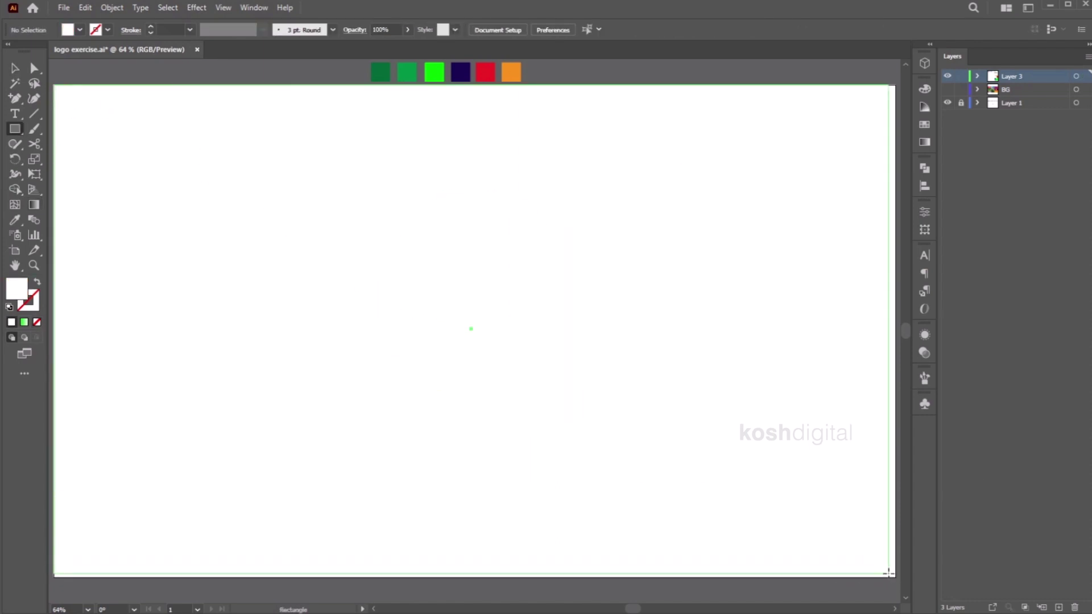
{"action": "key", "text": "v"}
{"action": "right_click", "coordinate": [531, 169]}
{"action": "mouse_move", "coordinate": [593, 400]}
{"action": "left_click", "coordinate": [688, 442]}
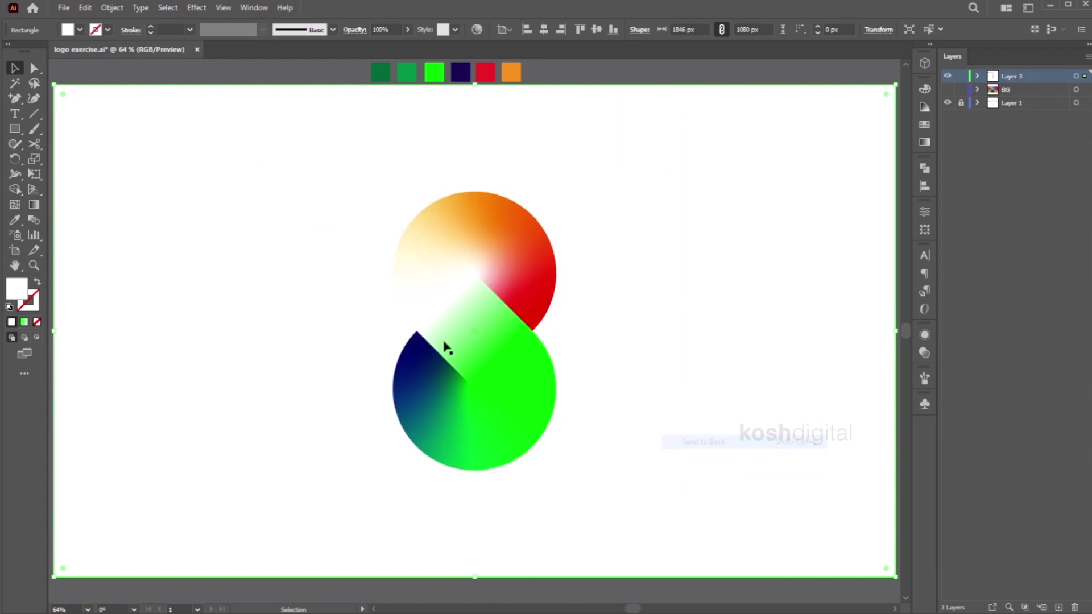
Step: Apply a freeform gradient to the background rectangle and sample the palette's orange for its upper-left stop
{"action": "left_click", "coordinate": [16, 221]}
{"action": "key", "text": "g"}
{"action": "left_click", "coordinate": [364, 188]}
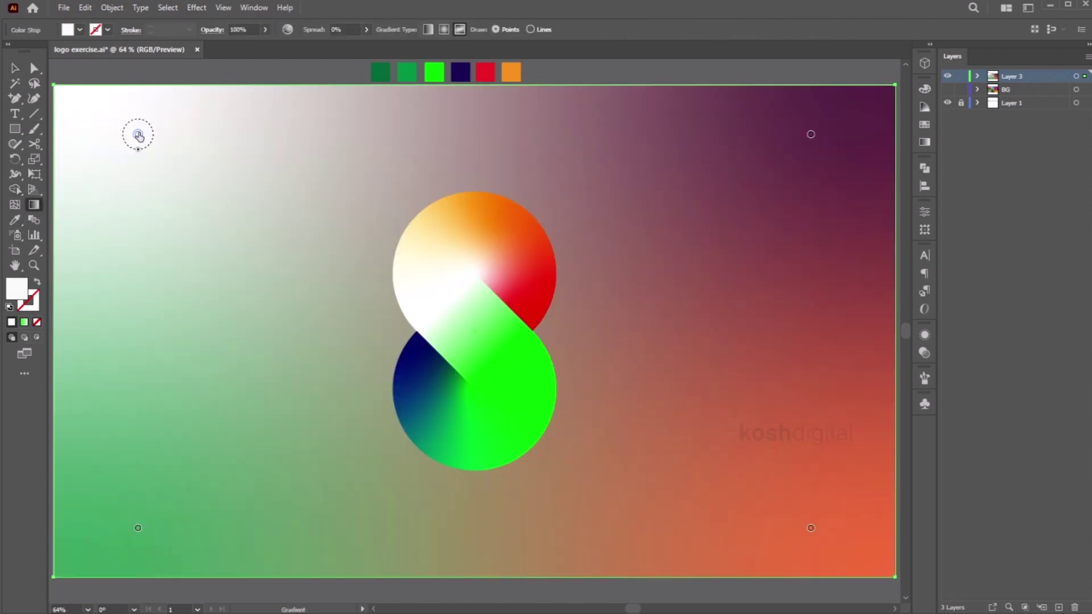
{"action": "double_click", "coordinate": [138, 135]}
{"action": "left_click", "coordinate": [511, 72]}
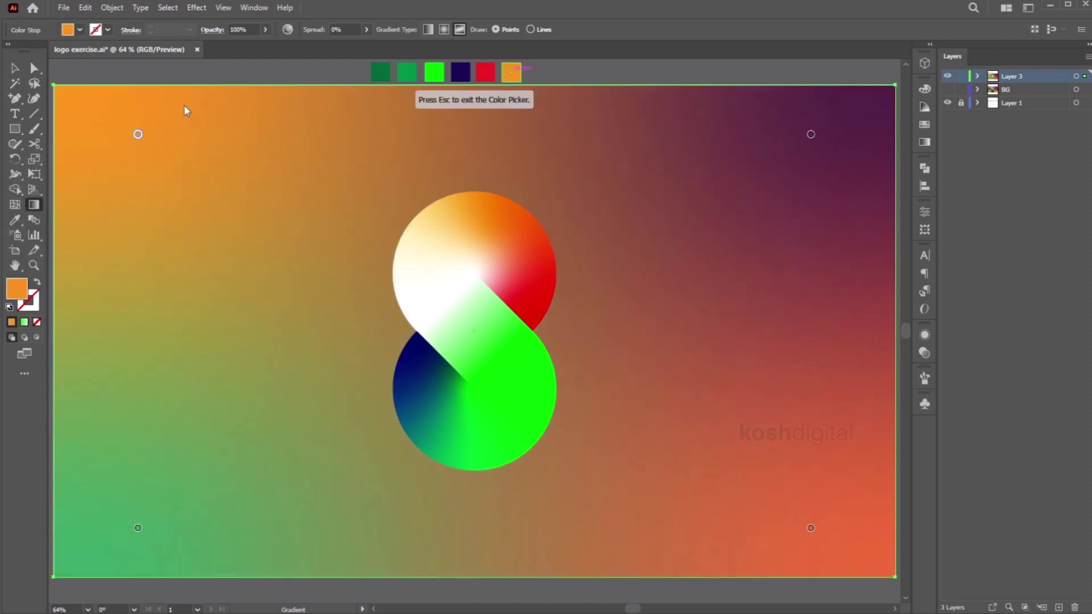
Step: Colour the background gradient's lower-left stop navy and its upper-right stop red, sampling both from the palette
{"action": "double_click", "coordinate": [137, 527]}
{"action": "left_click", "coordinate": [82, 414]}
{"action": "left_click", "coordinate": [459, 73]}
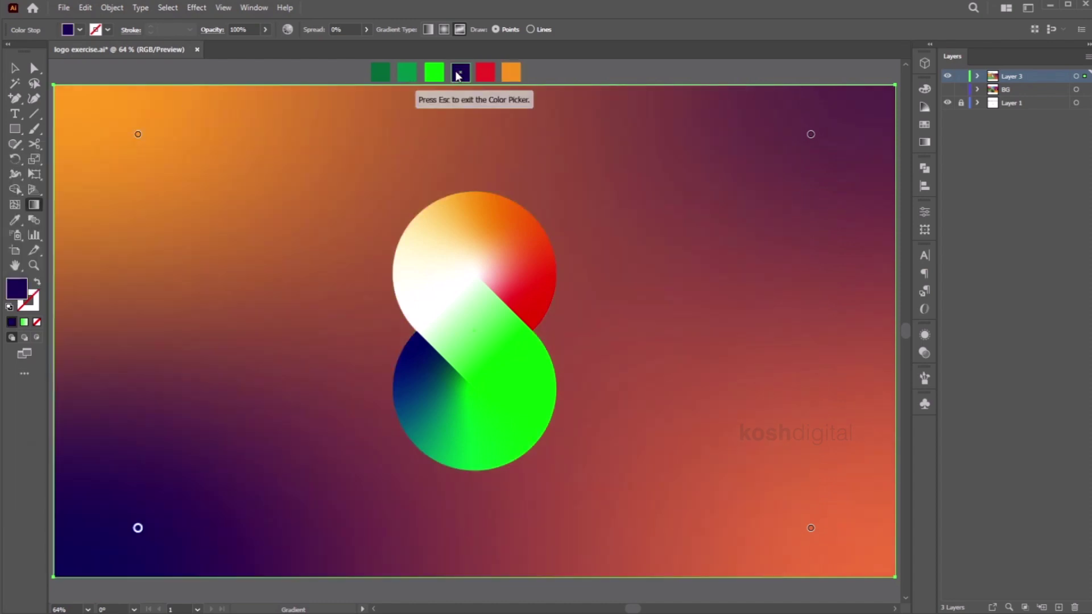
{"action": "double_click", "coordinate": [810, 137]}
{"action": "left_click", "coordinate": [650, 222]}
{"action": "left_click", "coordinate": [485, 73]}
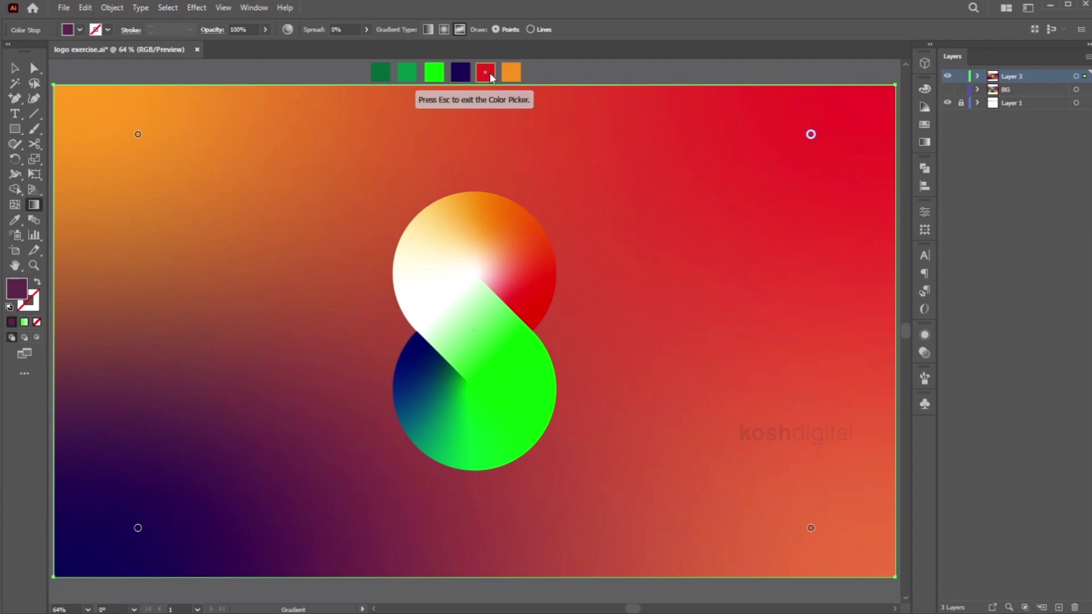
Step: Set the background gradient's lower-right stop to a green swatch and finish editing the gradient
{"action": "double_click", "coordinate": [811, 527]}
{"action": "left_click", "coordinate": [668, 409]}
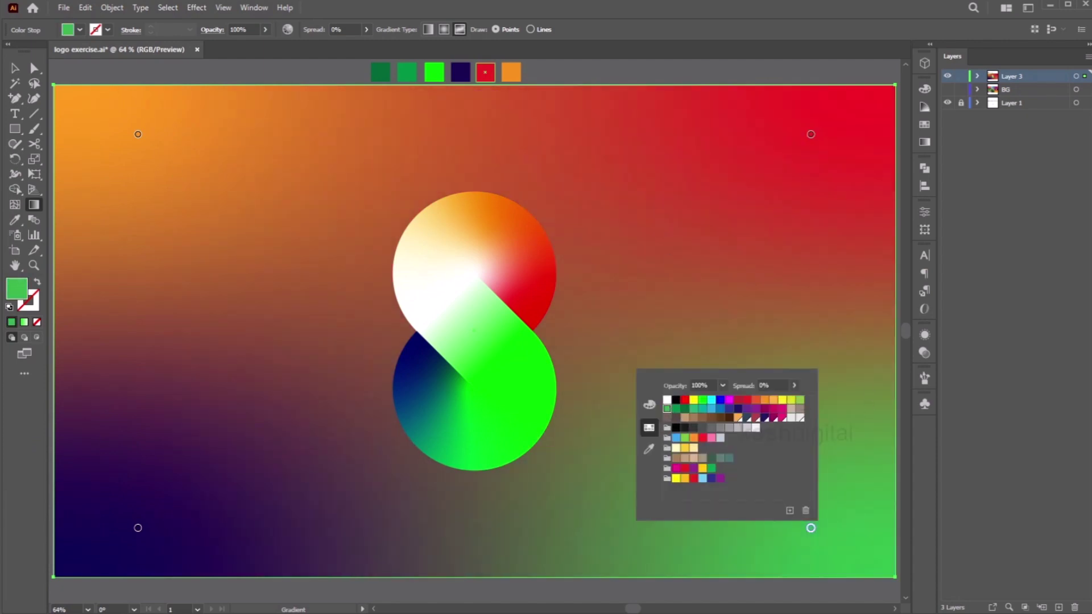
{"action": "left_click", "coordinate": [14, 68]}
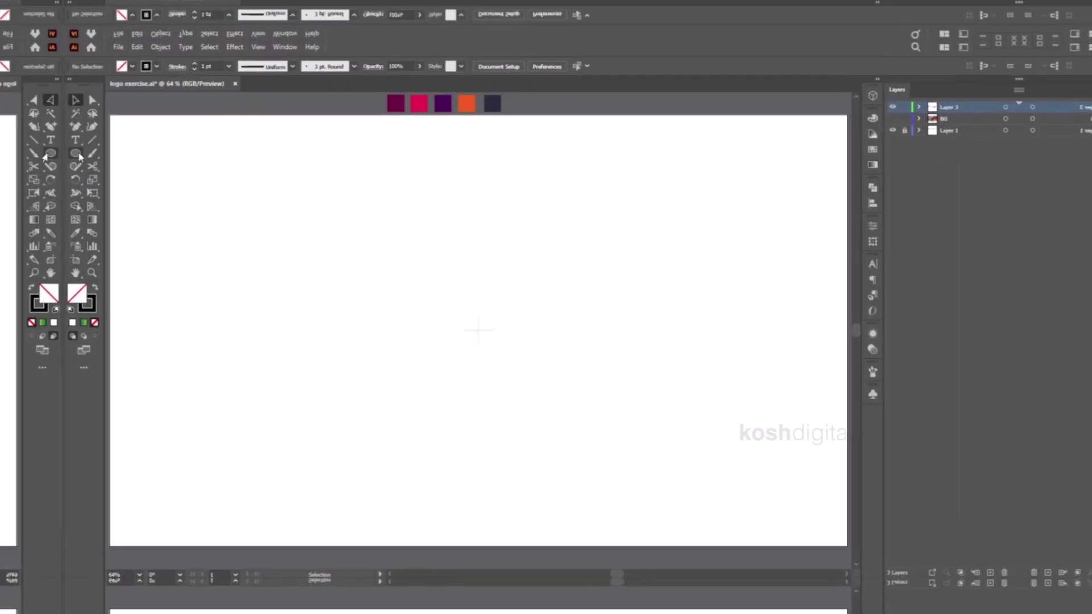
Step: Create a 400 × 400 px square centred on the artboard's centre mark
{"action": "left_click_drag", "start_coordinate": [15, 129], "coordinate": [58, 127]}
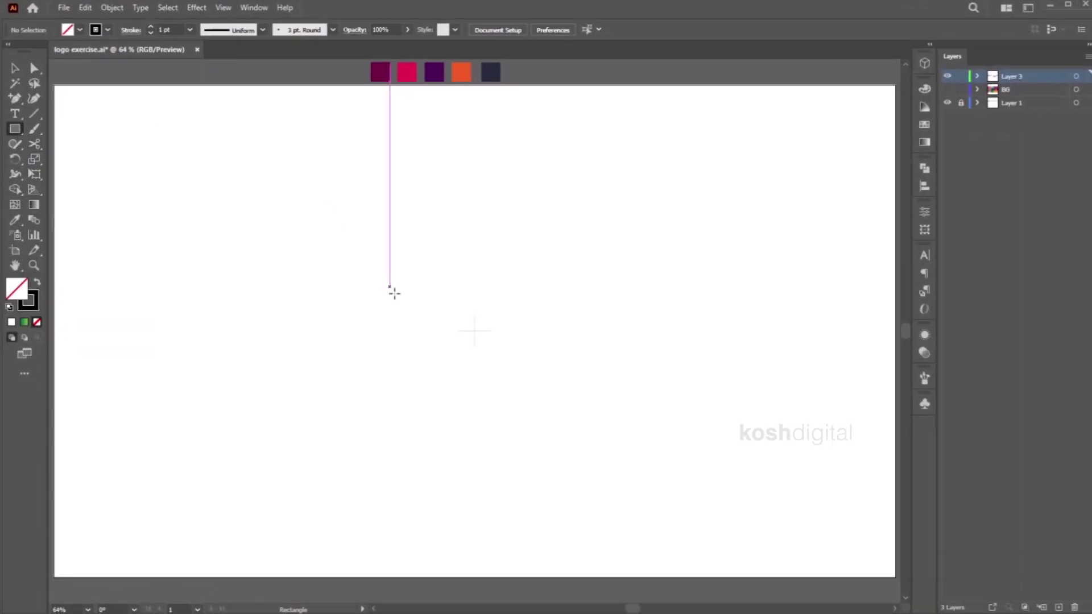
{"action": "left_click", "coordinate": [474, 330], "text": "alt"}
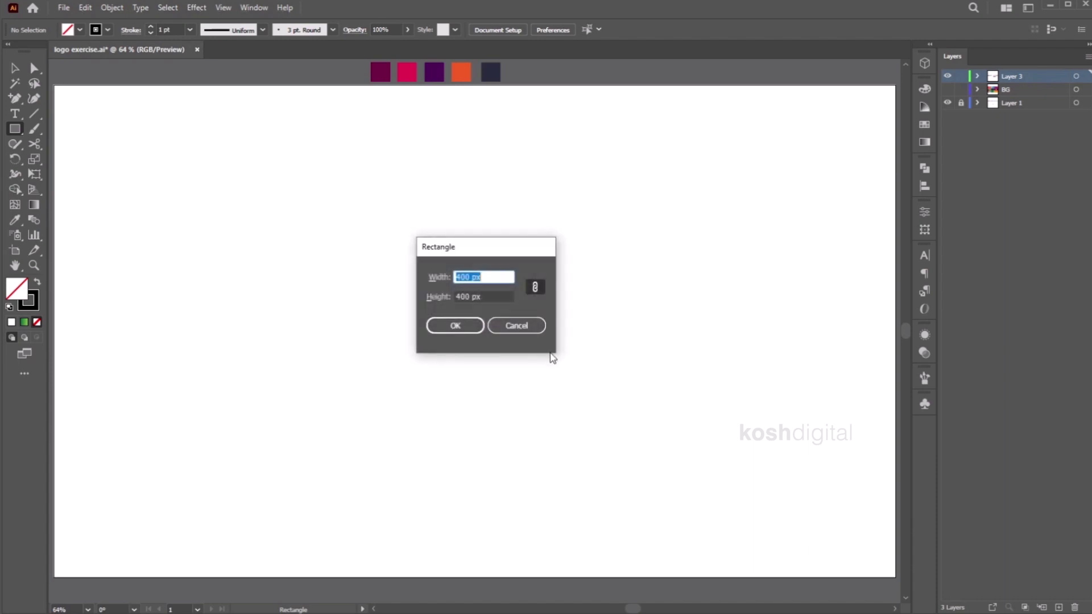
{"action": "left_click", "coordinate": [453, 324]}
{"action": "left_click", "coordinate": [89, 161], "text": "ctrl"}
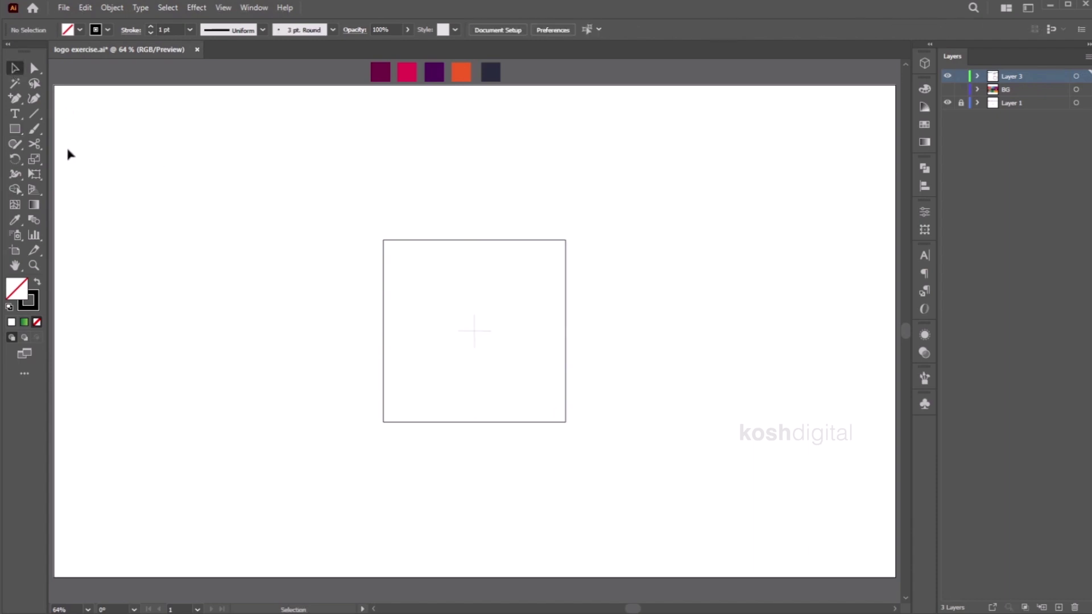
Step: Create a 200 px circle centred inside the square
{"action": "left_click_drag", "start_coordinate": [15, 128], "coordinate": [70, 155]}
{"action": "left_click", "coordinate": [475, 330], "text": "alt"}
{"action": "left_click", "coordinate": [455, 325]}
{"action": "left_click", "coordinate": [15, 68]}
{"action": "left_click", "coordinate": [523, 311]}
{"action": "left_click", "coordinate": [510, 309]}
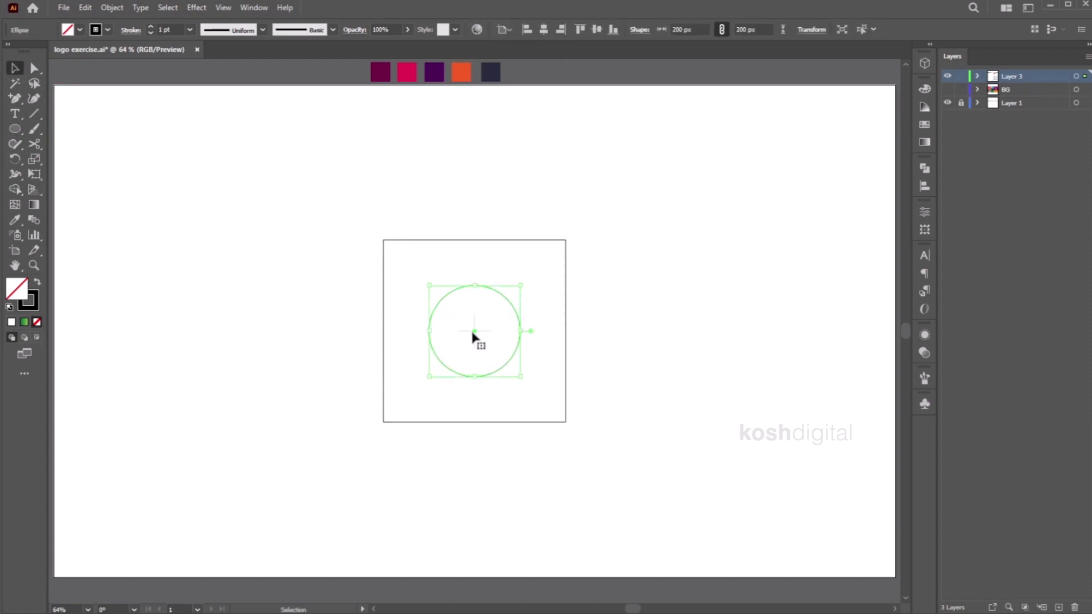
{"action": "left_click", "coordinate": [656, 322]}
Step: Create a 400 px circle centred on the square and the small circle
{"action": "left_click", "coordinate": [15, 129]}
{"action": "left_click", "coordinate": [475, 331]}
{"action": "type", "text": "400"}
{"action": "left_click", "coordinate": [455, 325]}
{"action": "key", "text": "v"}
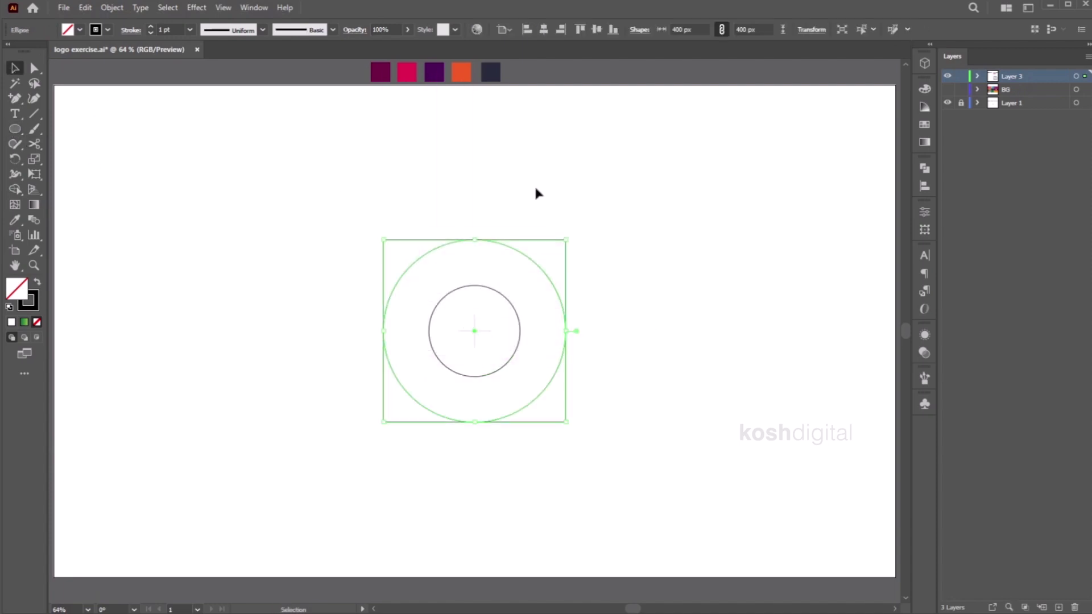
{"action": "left_click", "coordinate": [535, 188]}
Step: Duplicate the 400 px circle, centring one on the square's top edge and moving the other onto its right edge
{"action": "left_click", "coordinate": [534, 264]}
{"action": "left_click", "coordinate": [660, 272]}
{"action": "key", "text": "v"}
{"action": "left_click", "coordinate": [549, 281]}
{"action": "left_click_drag", "start_coordinate": [542, 275], "coordinate": [529, 181]}
{"action": "double_click", "coordinate": [559, 301]}
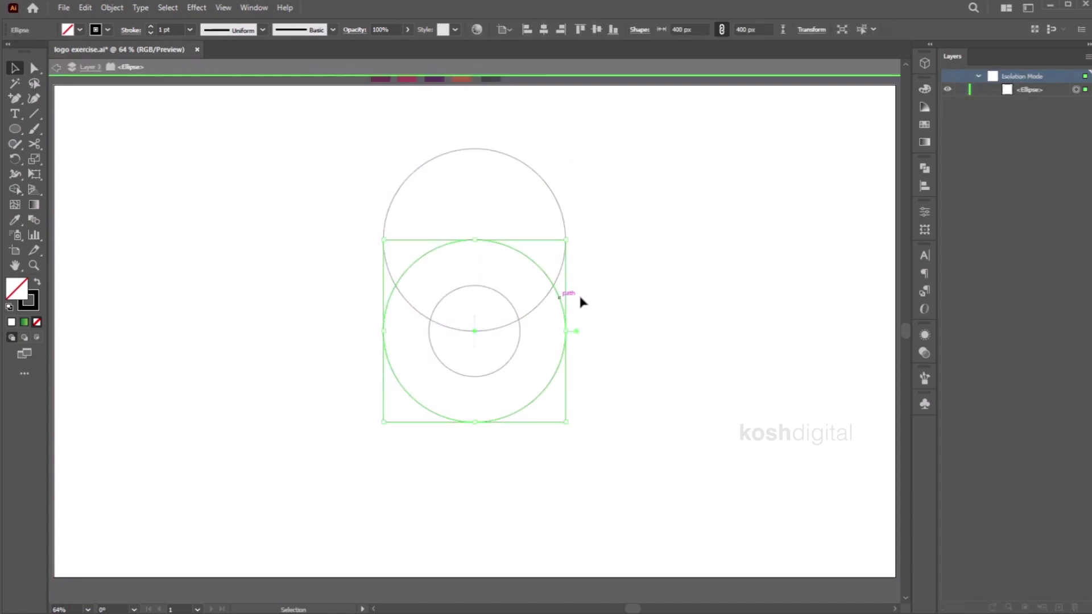
{"action": "double_click", "coordinate": [625, 299]}
{"action": "left_click_drag", "start_coordinate": [566, 302], "coordinate": [659, 304]}
Step: Place one 200 px circle in the upper half of the top circle and another in the square's lower-left corner
{"action": "left_click", "coordinate": [451, 295]}
{"action": "left_click", "coordinate": [452, 292]}
{"action": "key", "text": "v"}
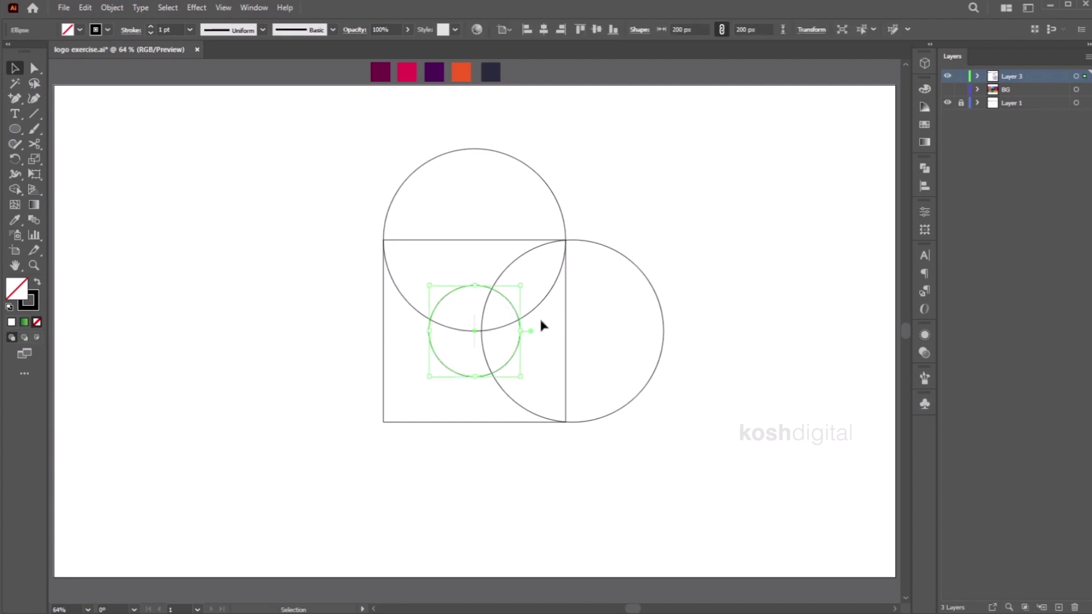
{"action": "key", "text": "ctrl+shift+a"}
{"action": "left_click", "coordinate": [506, 298]}
{"action": "key", "text": "ctrl+shift+a"}
{"action": "left_click", "coordinate": [490, 307]}
{"action": "left_click_drag", "start_coordinate": [507, 305], "coordinate": [491, 168]}
{"action": "left_click_drag", "start_coordinate": [475, 286], "coordinate": [468, 361]}
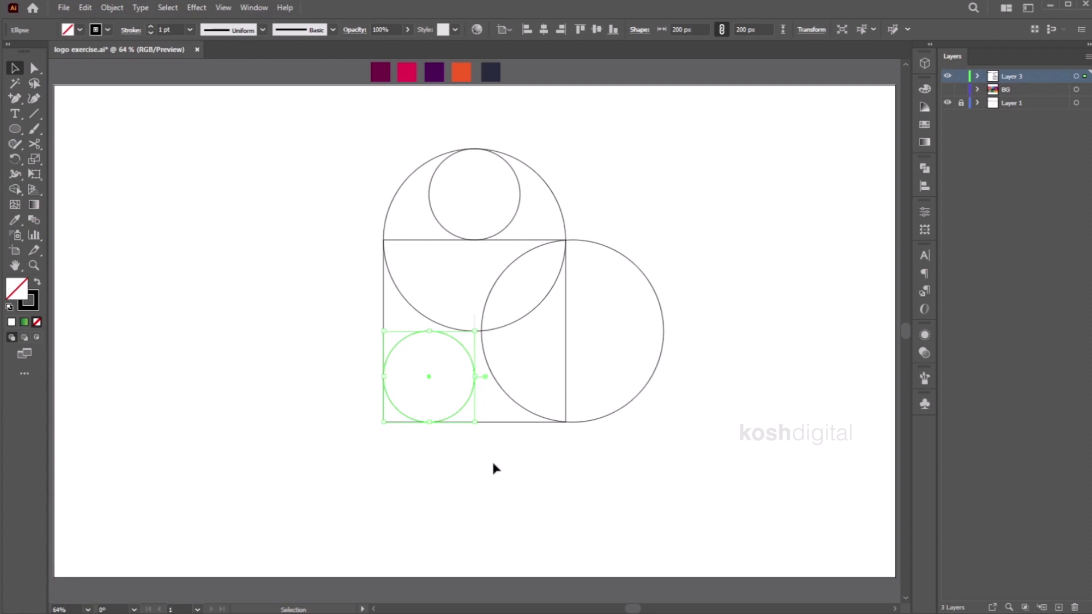
Step: Rotate all the shapes about 45° counterclockwise into an upright heart layout and centre them on the artboard
{"action": "left_click", "coordinate": [491, 463]}
{"action": "left_click_drag", "start_coordinate": [333, 153], "coordinate": [711, 493]}
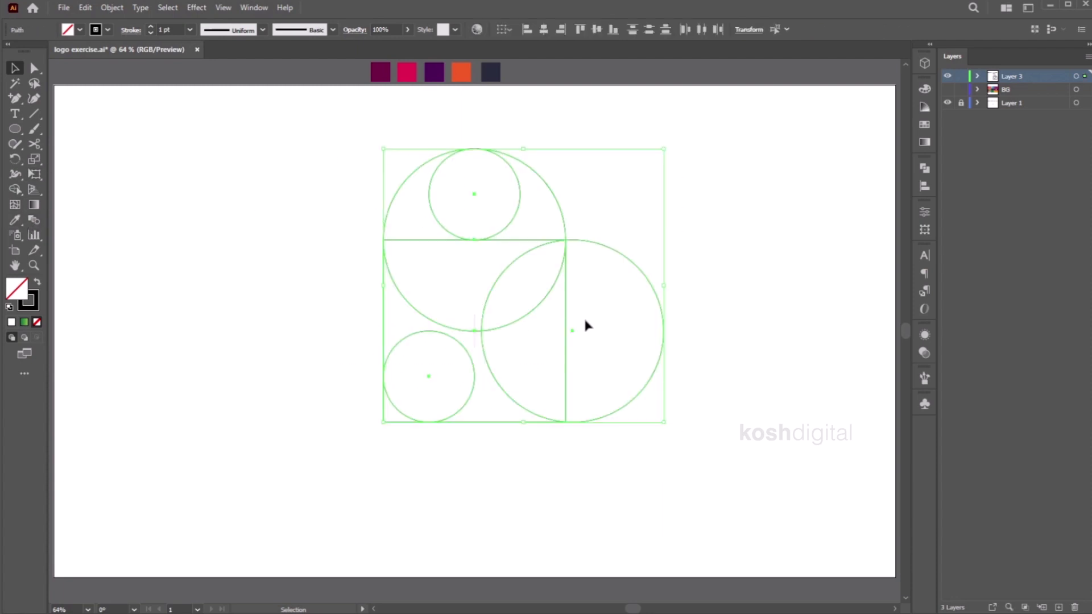
{"action": "left_click_drag", "start_coordinate": [669, 148], "coordinate": [511, 119]}
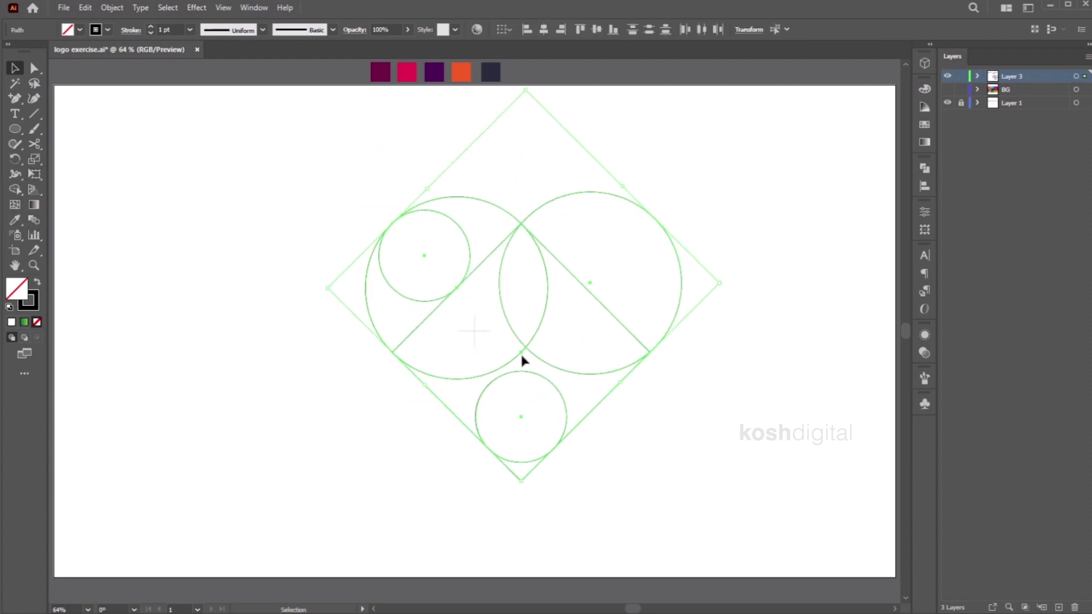
{"action": "left_click_drag", "start_coordinate": [523, 350], "coordinate": [477, 336]}
{"action": "left_click", "coordinate": [711, 390]}
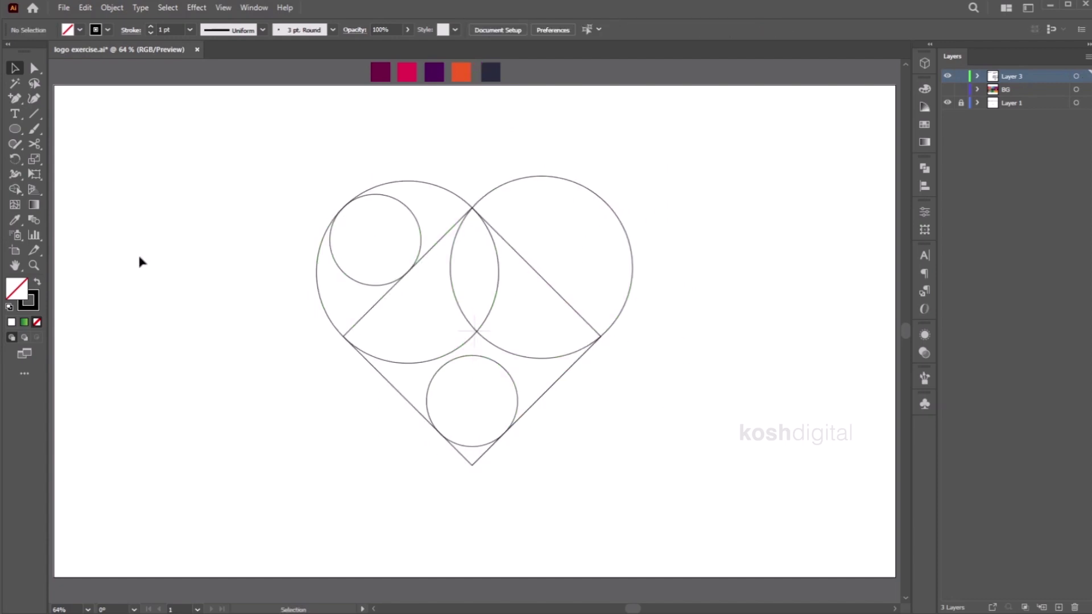
Step: Draw a diagonal line about 100 px long from the left small circle's upper-right edge to the square's upper-left side
{"action": "left_click", "coordinate": [33, 114]}
{"action": "left_click_drag", "start_coordinate": [407, 207], "coordinate": [438, 239]}
{"action": "key", "text": "v"}
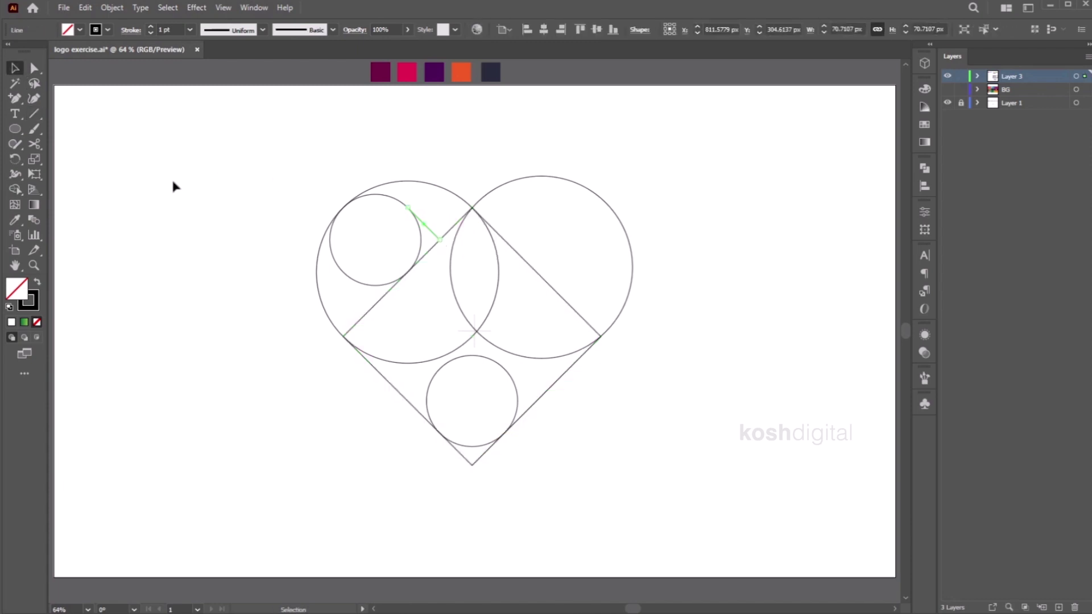
Step: Merge the overlapping regions with the Shape Builder into a small teardrop and one large rounded heart body
{"action": "left_click_drag", "start_coordinate": [652, 153], "coordinate": [302, 476]}
{"action": "left_click", "coordinate": [16, 190]}
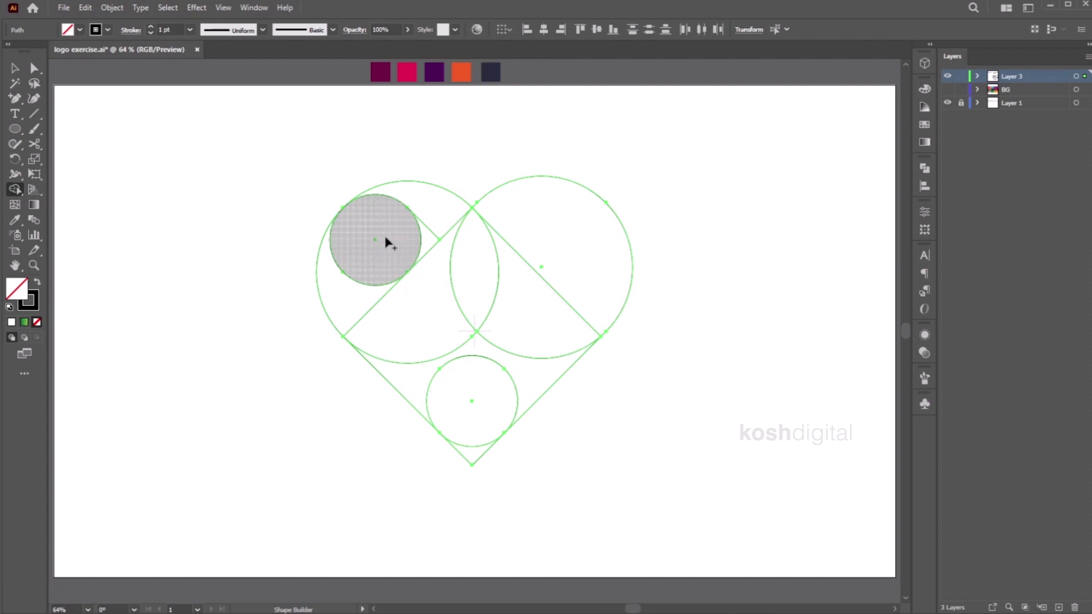
{"action": "left_click", "coordinate": [384, 237]}
{"action": "mouse_move", "coordinate": [403, 234]}
{"action": "left_mouse_down"}
{"action": "mouse_move", "coordinate": [380, 331]}
{"action": "mouse_move", "coordinate": [441, 310]}
{"action": "mouse_move", "coordinate": [501, 240]}
{"action": "mouse_move", "coordinate": [576, 282]}
{"action": "mouse_move", "coordinate": [549, 334]}
{"action": "mouse_move", "coordinate": [460, 409]}
{"action": "left_mouse_up"}
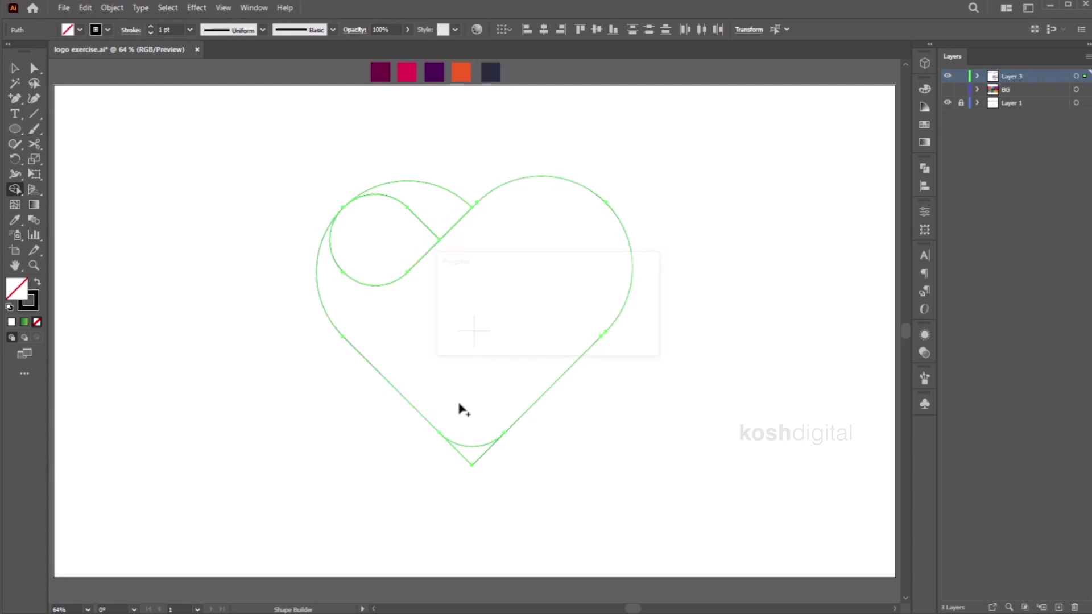
{"action": "left_click", "coordinate": [25, 72]}
{"action": "left_click", "coordinate": [580, 129]}
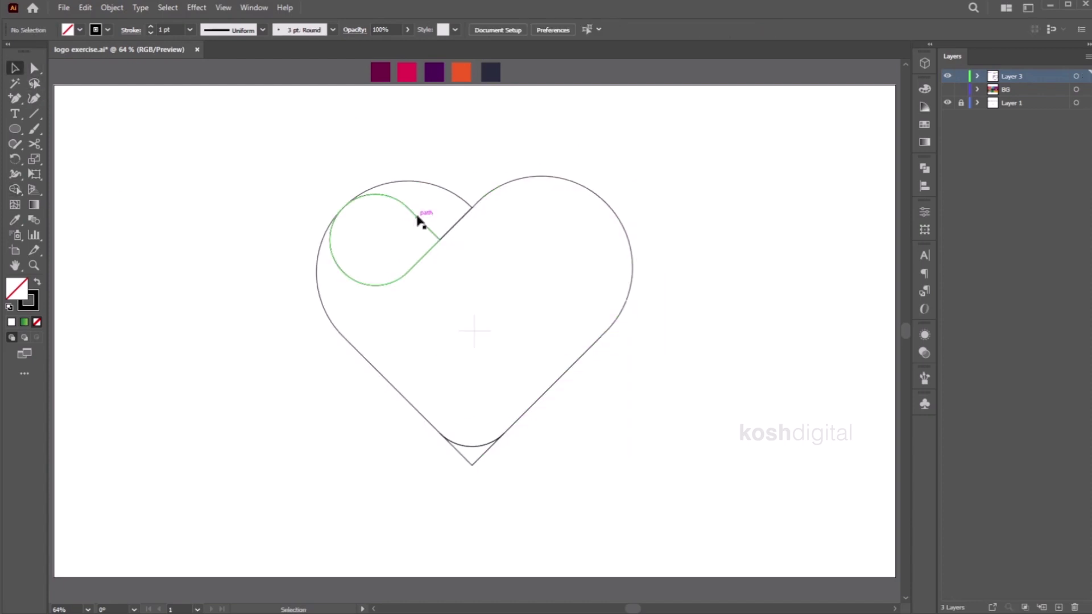
Step: Cut the teardrop and heart body, delete the leftover outline pieces, and paste the two shapes back in place
{"action": "left_click", "coordinate": [419, 221]}
{"action": "left_click", "coordinate": [536, 178], "text": "shift"}
{"action": "key", "text": "Delete"}
{"action": "left_click_drag", "start_coordinate": [699, 165], "coordinate": [293, 487]}
{"action": "key", "text": "Delete"}
{"action": "key", "text": "ctrl+f"}
Step: Scale the heart artwork down to about 575 × 492 px, keeping it centred on the artboard
{"action": "left_click_drag", "start_coordinate": [682, 168], "coordinate": [297, 477]}
{"action": "left_click_drag", "start_coordinate": [633, 176], "coordinate": [585, 247]}
{"action": "left_click", "coordinate": [630, 243]}
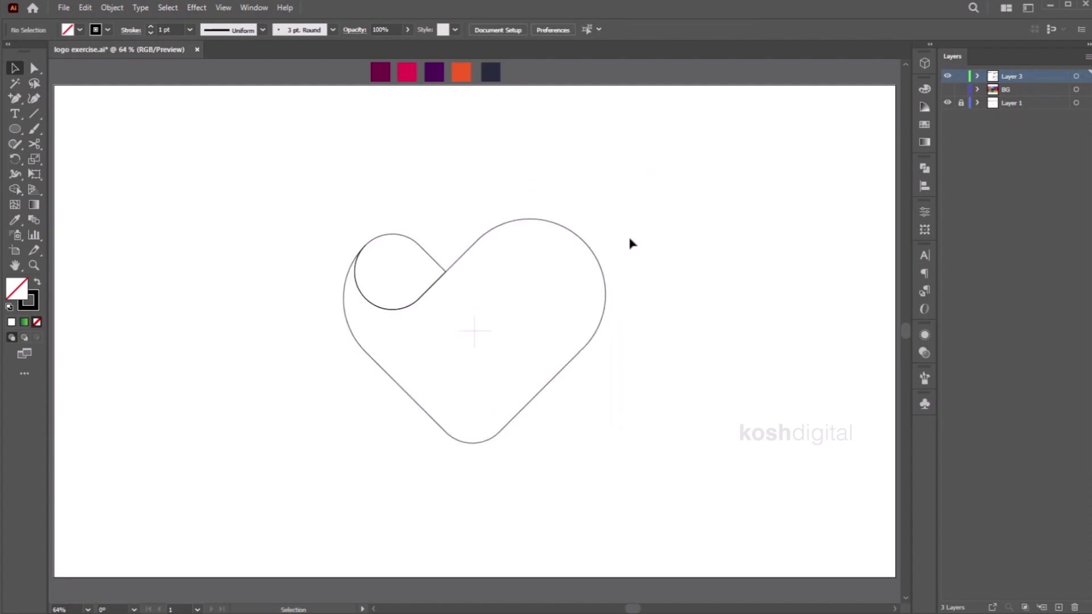
Step: Fill the heart body with a stroke-free linear gradient and set its left stop to the palette's dark purple
{"action": "left_click", "coordinate": [595, 255]}
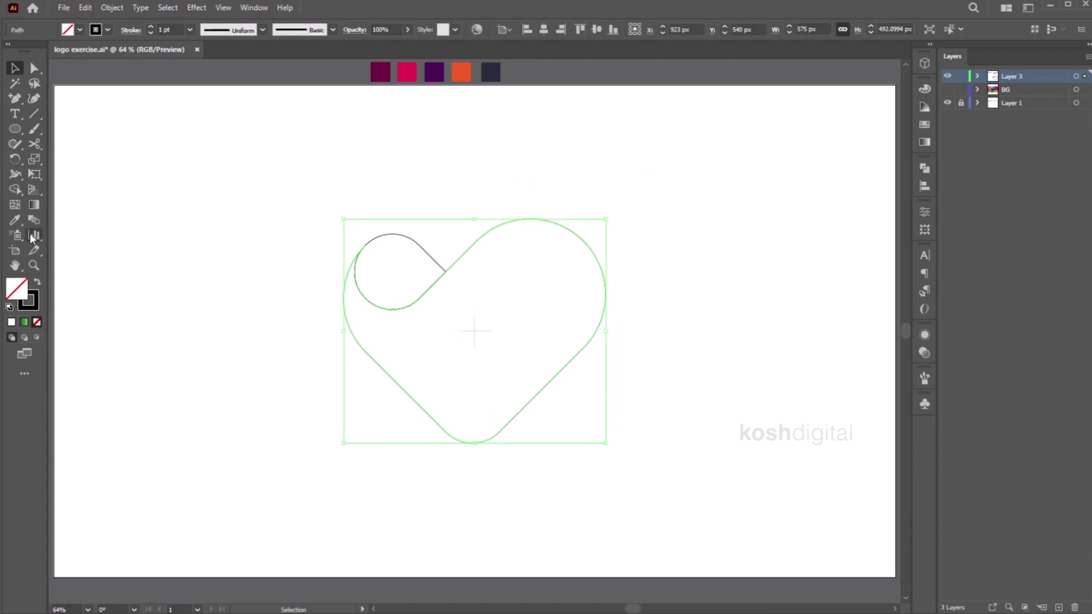
{"action": "left_click", "coordinate": [36, 283]}
{"action": "left_click", "coordinate": [34, 204]}
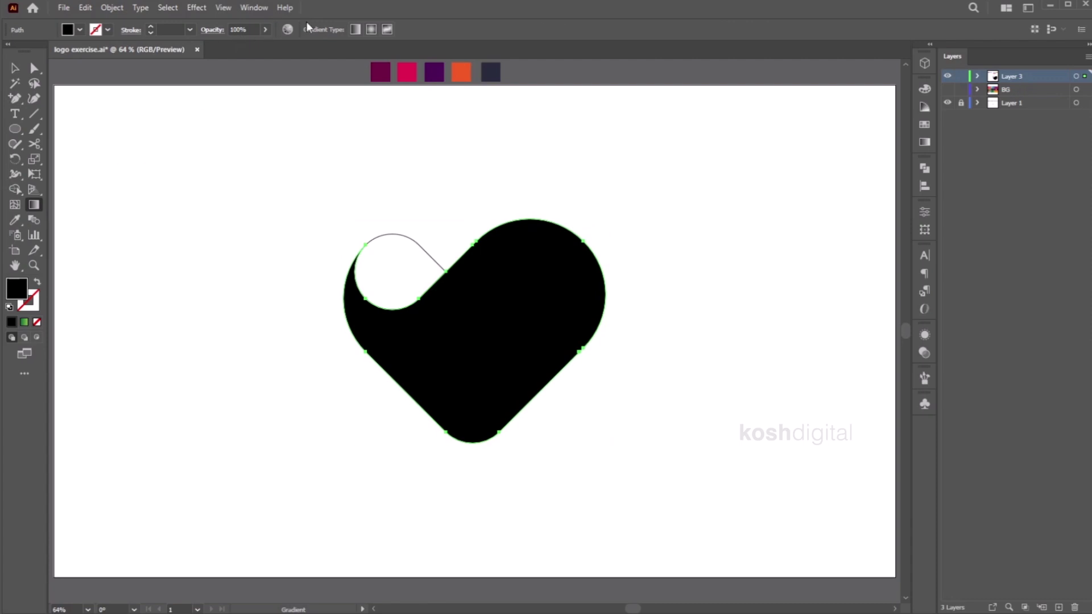
{"action": "left_click", "coordinate": [353, 29]}
{"action": "double_click", "coordinate": [343, 332]}
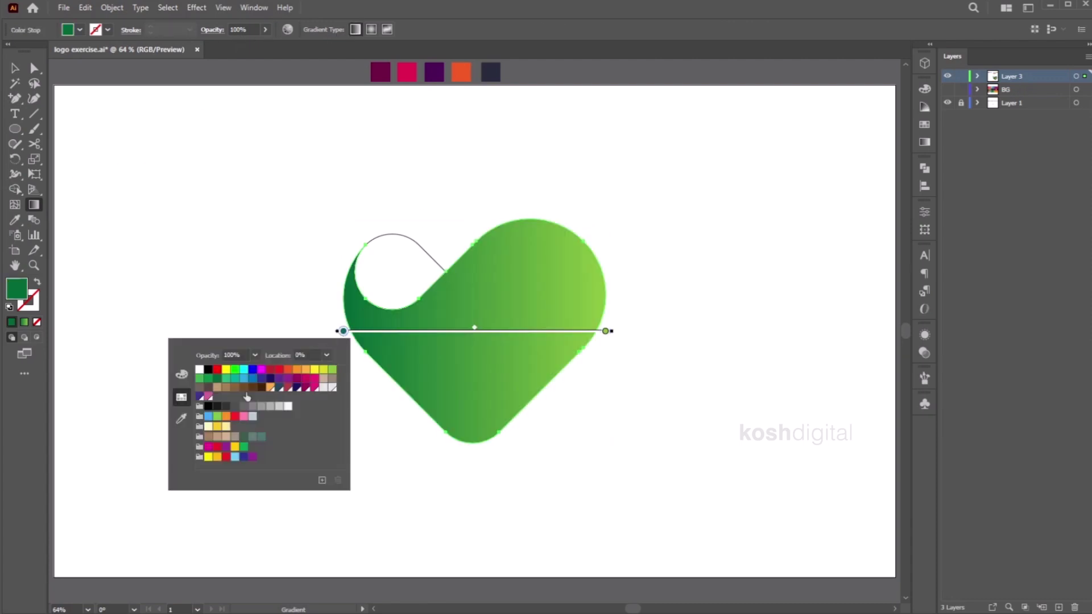
{"action": "left_click", "coordinate": [180, 420]}
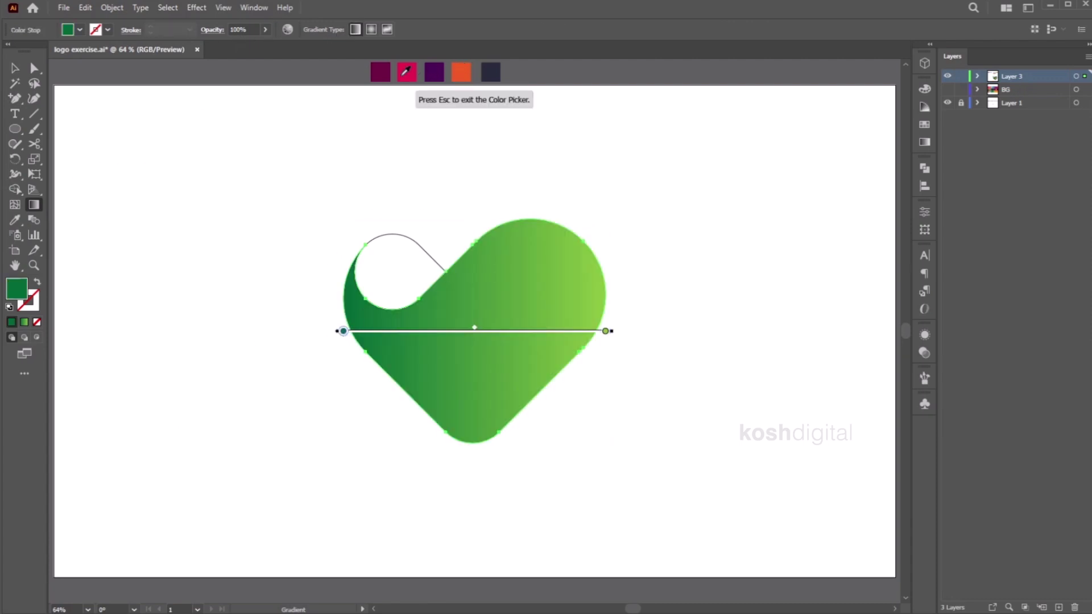
{"action": "left_click", "coordinate": [434, 72]}
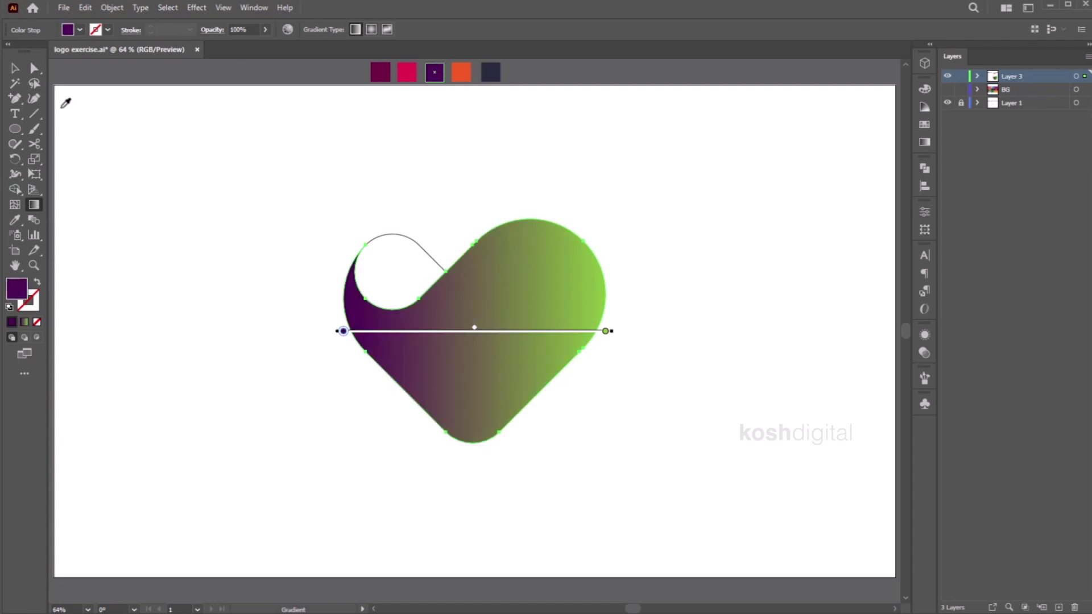
Step: Set the heart body gradient's right stop to the palette's orange
{"action": "key", "text": "v"}
{"action": "left_click", "coordinate": [34, 205]}
{"action": "double_click", "coordinate": [605, 331]}
{"action": "left_click", "coordinate": [443, 419]}
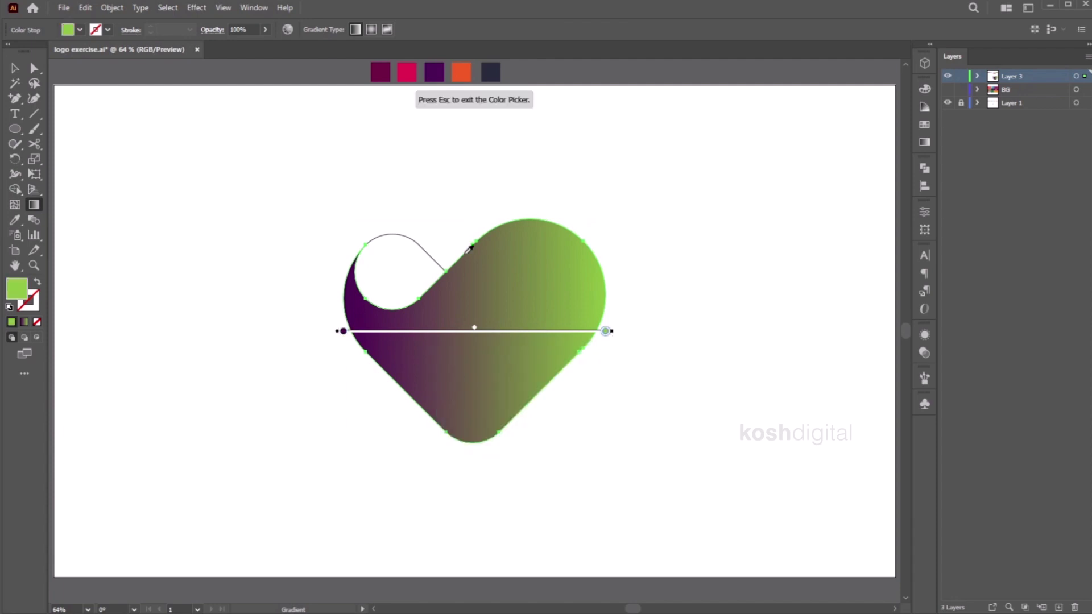
{"action": "left_click", "coordinate": [458, 72]}
{"action": "left_click", "coordinate": [15, 69]}
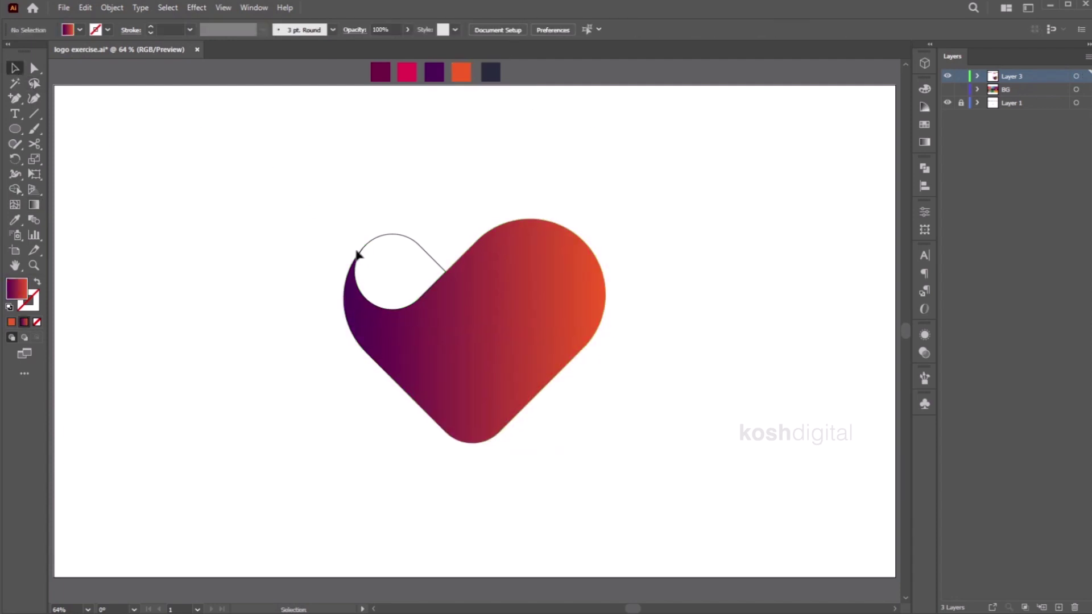
Step: Copy the heart body's purple-to-orange gradient onto the teardrop with the Eyedropper
{"action": "left_click", "coordinate": [394, 235]}
{"action": "key", "text": "w"}
{"action": "left_click", "coordinate": [17, 220]}
{"action": "left_click", "coordinate": [434, 309]}
{"action": "left_click", "coordinate": [15, 69]}
{"action": "left_click", "coordinate": [197, 171]}
Step: Set the left stop of the teardrop's gradient to the palette's dark plum
{"action": "left_click", "coordinate": [408, 281]}
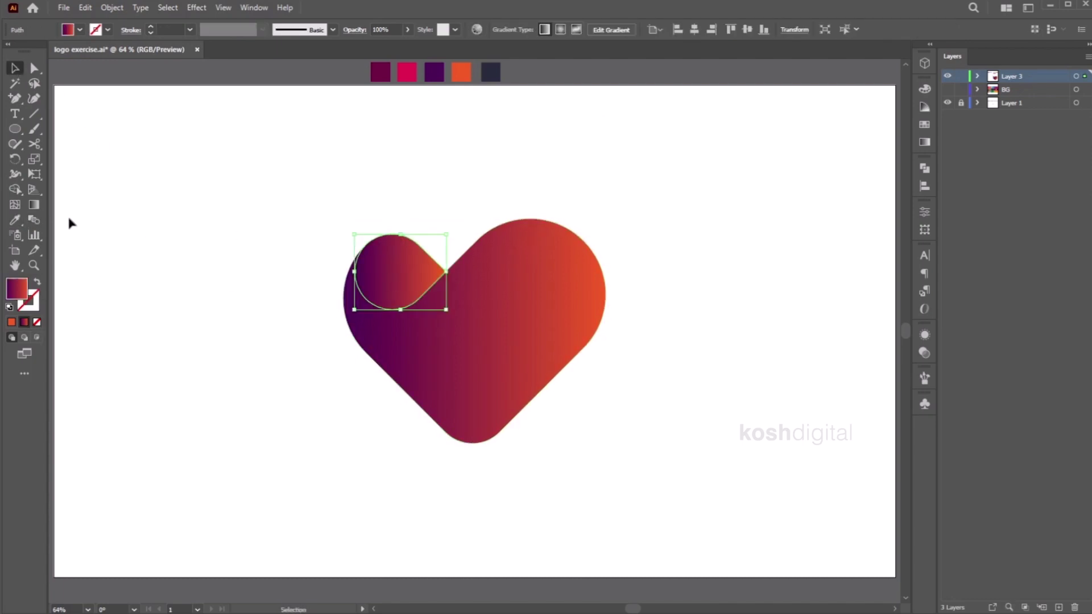
{"action": "left_click", "coordinate": [34, 205]}
{"action": "left_click", "coordinate": [354, 271]}
{"action": "double_click", "coordinate": [354, 272]}
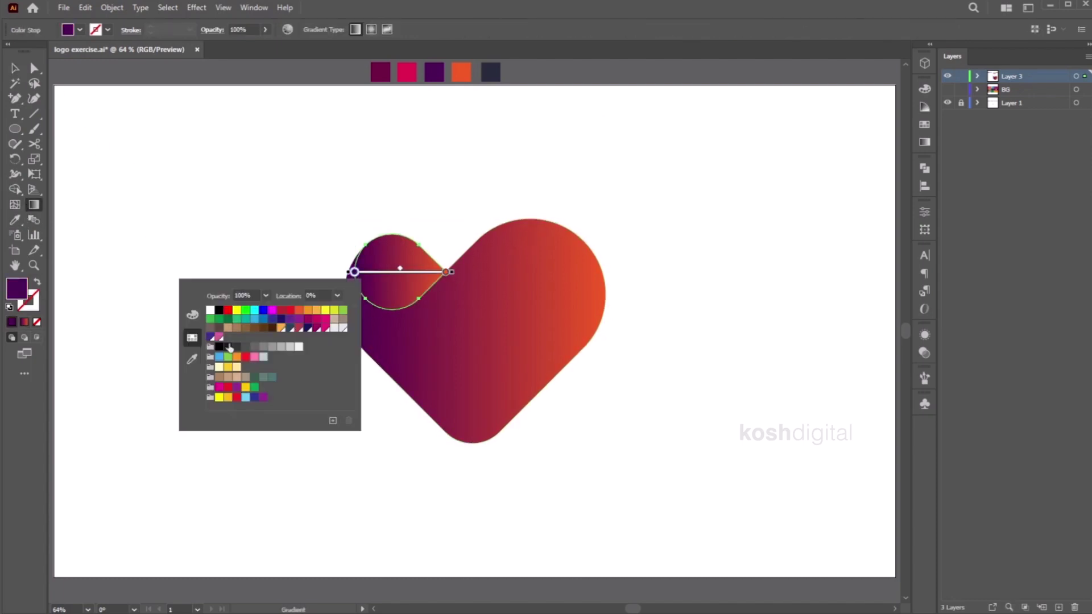
{"action": "left_click", "coordinate": [190, 358]}
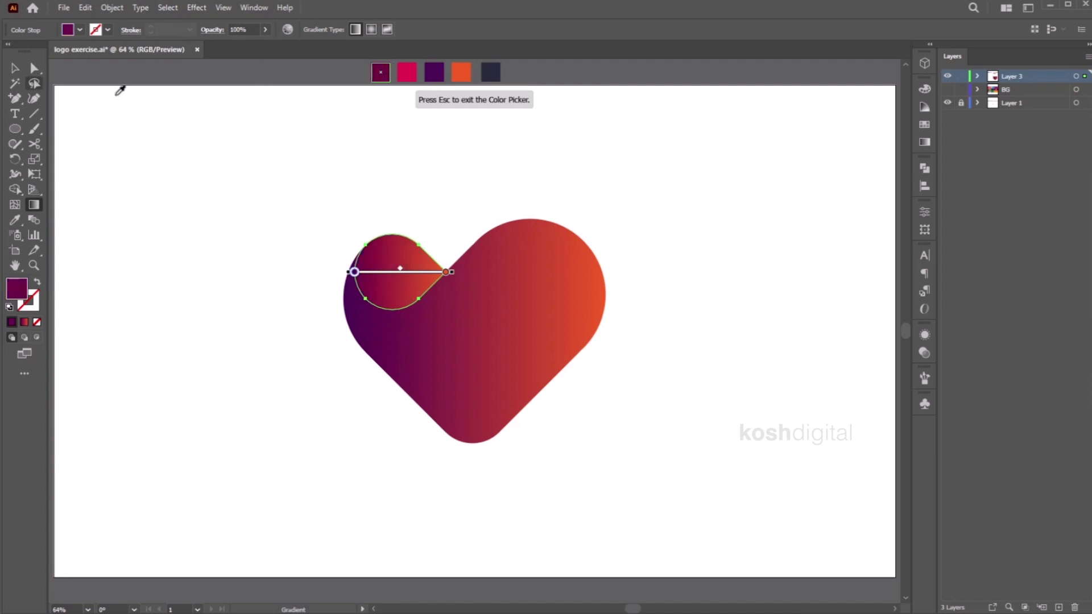
Step: Set the right stop of the teardrop's gradient to the palette's crimson pink, then deselect it
{"action": "left_click", "coordinate": [446, 272]}
{"action": "double_click", "coordinate": [445, 272]}
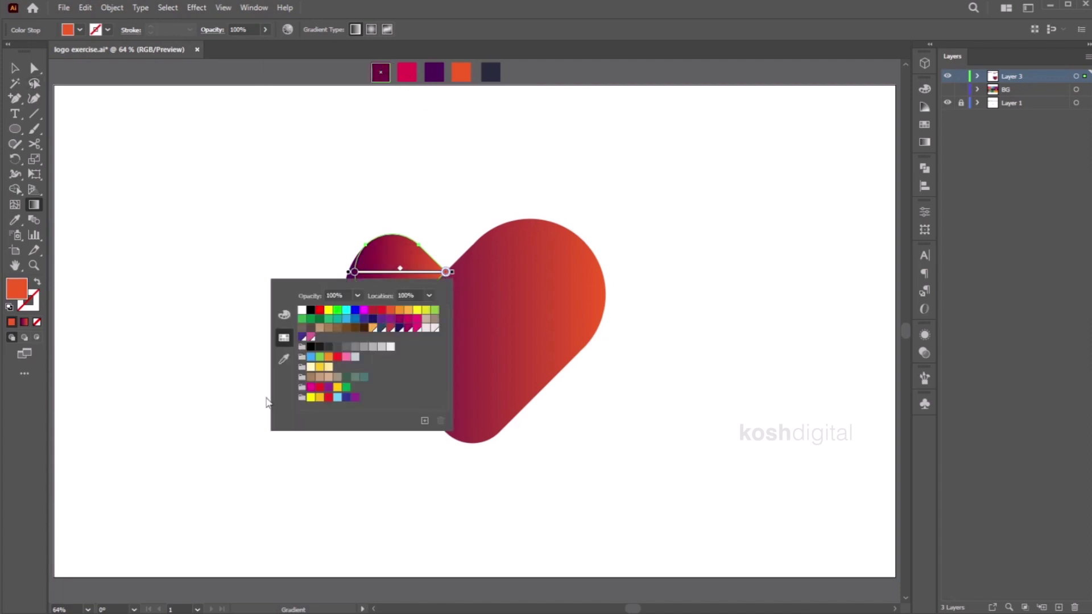
{"action": "left_click", "coordinate": [283, 358]}
{"action": "left_click", "coordinate": [407, 72]}
{"action": "left_click", "coordinate": [20, 67]}
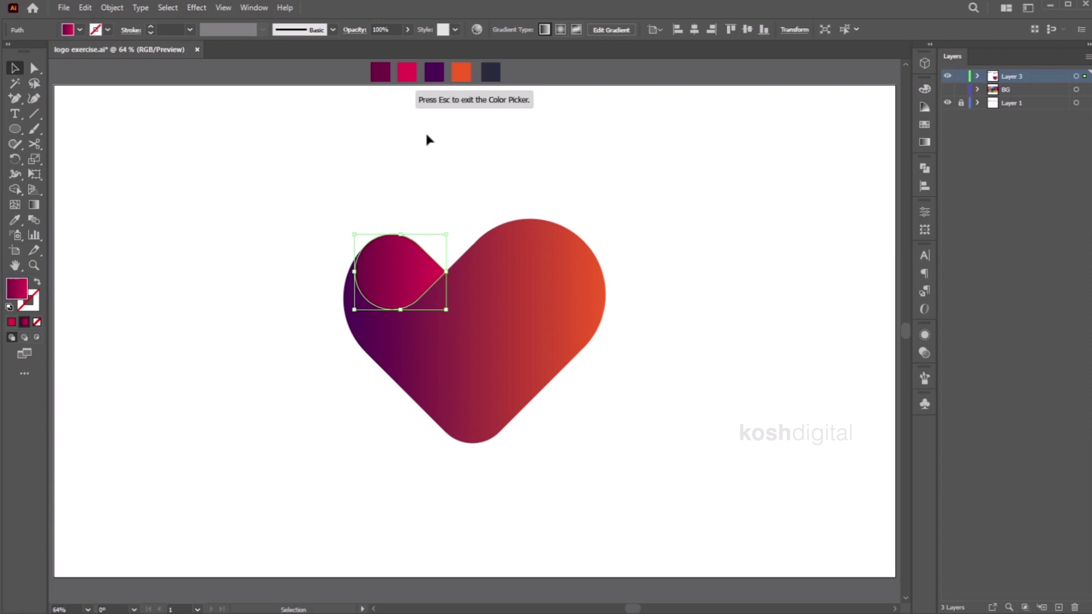
{"action": "left_click", "coordinate": [694, 216]}
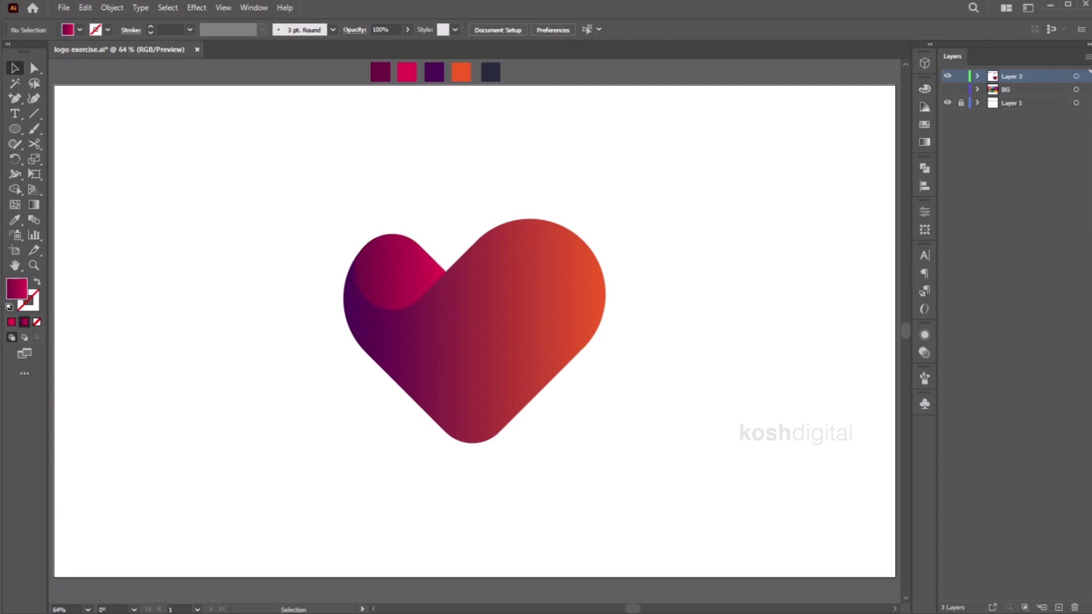
Step: Draw a rectangle covering the whole artboard and send it to the back behind the heart
{"action": "left_click_drag", "start_coordinate": [339, 213], "coordinate": [640, 482]}
{"action": "left_click", "coordinate": [696, 285]}
{"action": "left_click", "coordinate": [16, 128]}
{"action": "left_click", "coordinate": [68, 127]}
{"action": "mouse_move", "coordinate": [54, 85]}
{"action": "left_mouse_down"}
{"action": "mouse_move", "coordinate": [319, 285]}
{"action": "mouse_move", "coordinate": [895, 577]}
{"action": "left_mouse_up"}
{"action": "key", "text": "v"}
{"action": "right_click", "coordinate": [607, 181]}
{"action": "mouse_move", "coordinate": [679, 415]}
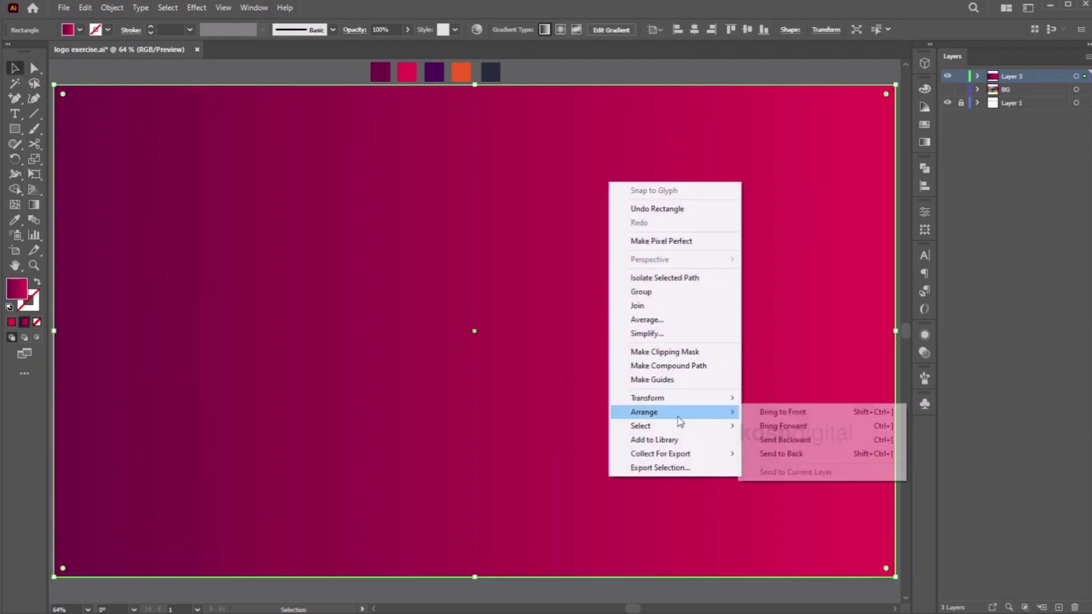
{"action": "left_click", "coordinate": [781, 453]}
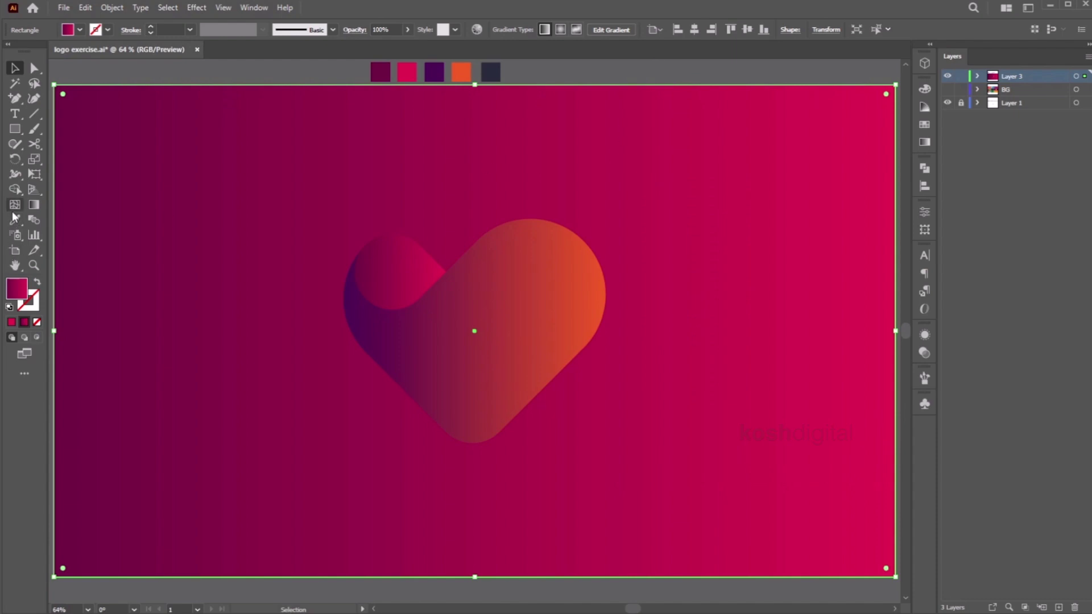
Step: Fill the background rectangle with the palette's dark navy using the Eyedropper
{"action": "left_click", "coordinate": [15, 219]}
{"action": "left_click", "coordinate": [492, 72]}
{"action": "key", "text": "v"}
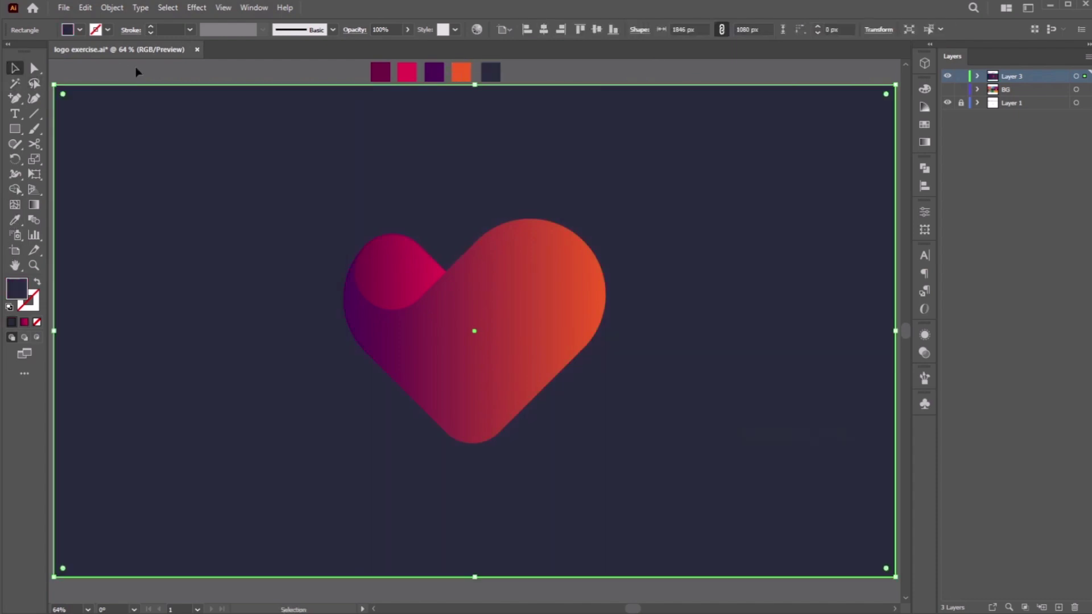
{"action": "left_click", "coordinate": [135, 67]}
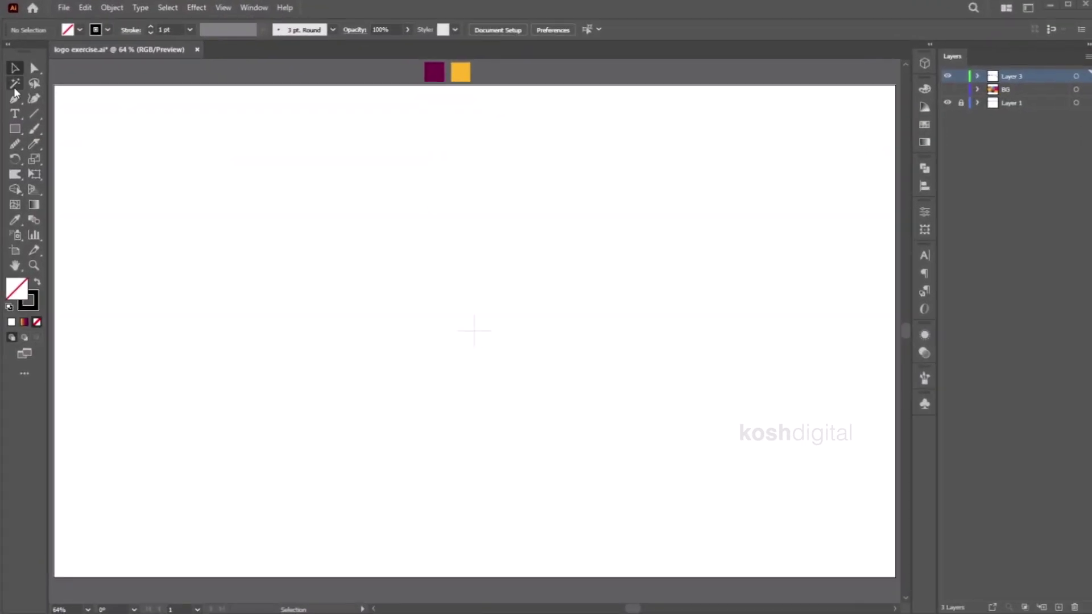
Step: Draw an unfilled, black-outlined circle about 583 px wide from the artboard's centre mark
{"action": "left_click_drag", "start_coordinate": [16, 134], "coordinate": [85, 160]}
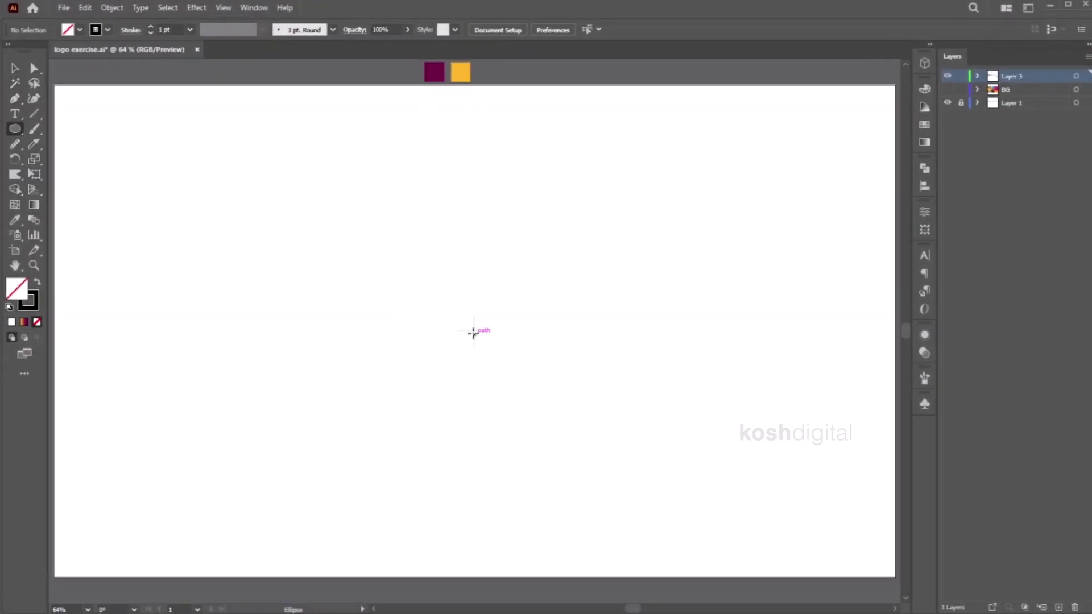
{"action": "mouse_move", "coordinate": [472, 330]}
{"action": "left_mouse_down"}
{"action": "mouse_move", "coordinate": [500, 232]}
{"action": "mouse_move", "coordinate": [483, 198]}
{"action": "left_mouse_up"}
{"action": "left_click", "coordinate": [107, 195], "text": "ctrl"}
Step: Draw a vertical line about 292 px long from the circle's centre up to its top edge
{"action": "left_click", "coordinate": [32, 117]}
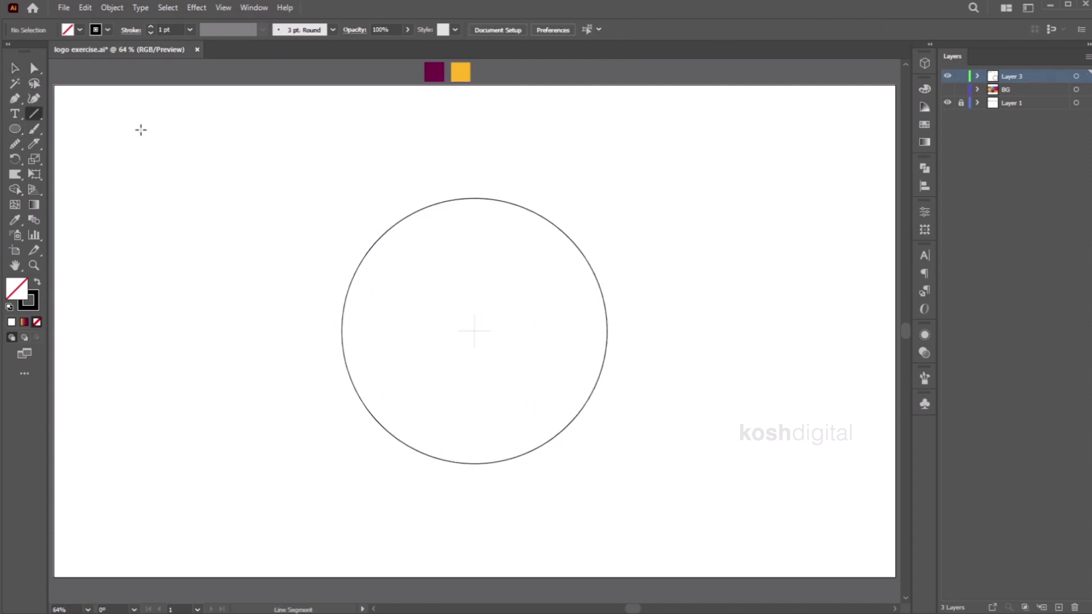
{"action": "mouse_move", "coordinate": [475, 330]}
{"action": "left_mouse_down"}
{"action": "mouse_move", "coordinate": [463, 224]}
{"action": "mouse_move", "coordinate": [475, 198]}
{"action": "left_mouse_up"}
{"action": "left_click", "coordinate": [17, 70]}
Step: Rotate-copy the line twice around the circle's centre to make three evenly spaced spokes
{"action": "left_click", "coordinate": [15, 158]}
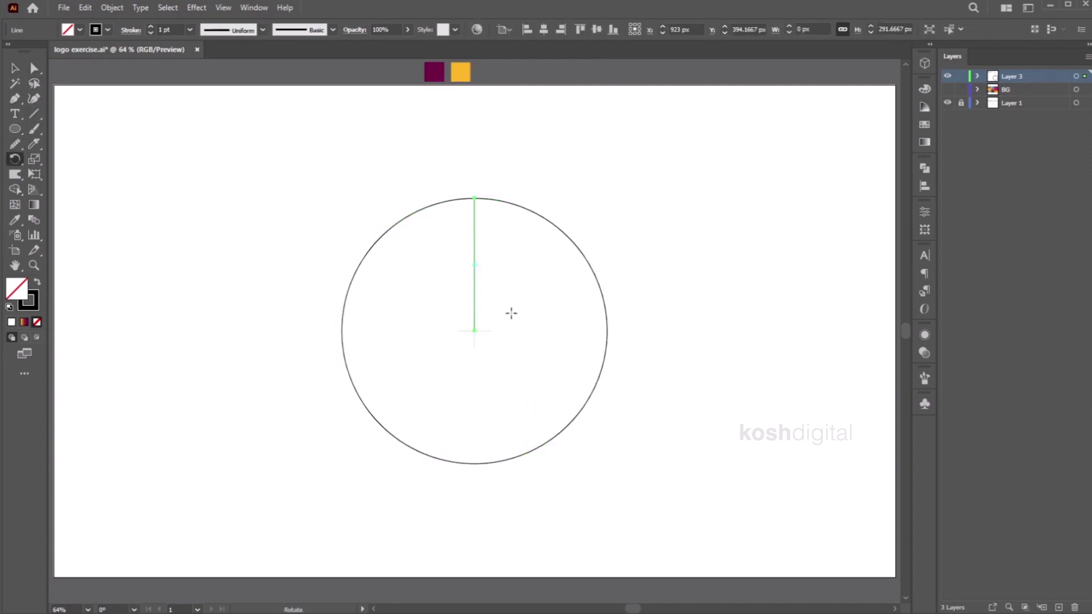
{"action": "left_click", "coordinate": [473, 331], "text": "alt"}
{"action": "left_click", "coordinate": [642, 459]}
{"action": "key", "text": "ctrl+d"}
Step: Offset the paths of the three spokes by 35 px with miter joins and a miter limit of 4
{"action": "left_click", "coordinate": [16, 69]}
{"action": "left_click_drag", "start_coordinate": [502, 307], "coordinate": [459, 339]}
{"action": "left_click", "coordinate": [574, 240], "text": "shift"}
{"action": "left_click", "coordinate": [109, 9]}
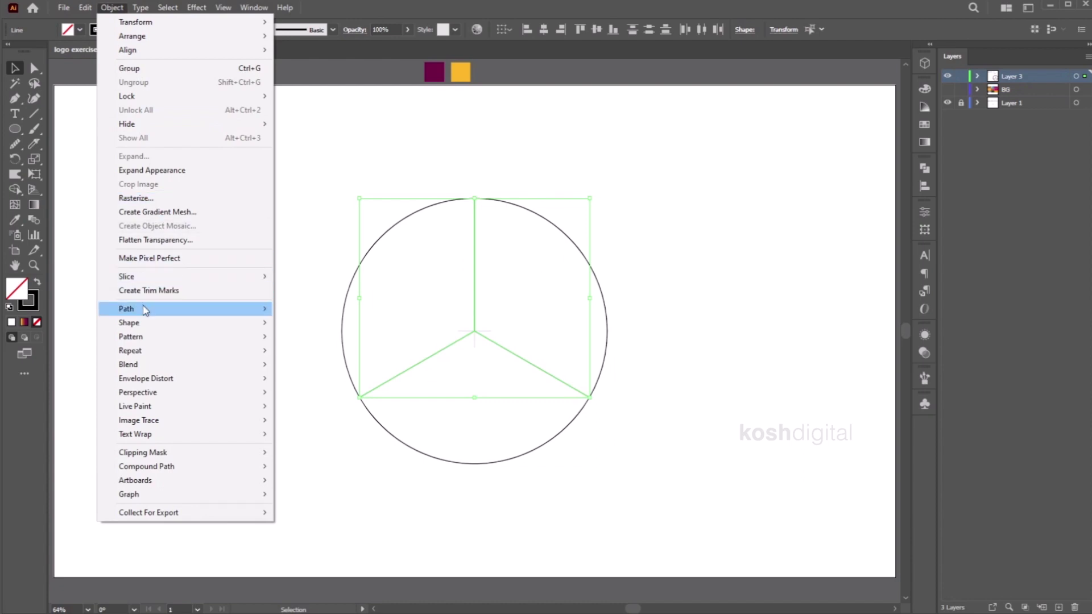
{"action": "mouse_move", "coordinate": [143, 308]}
{"action": "left_click", "coordinate": [295, 356]}
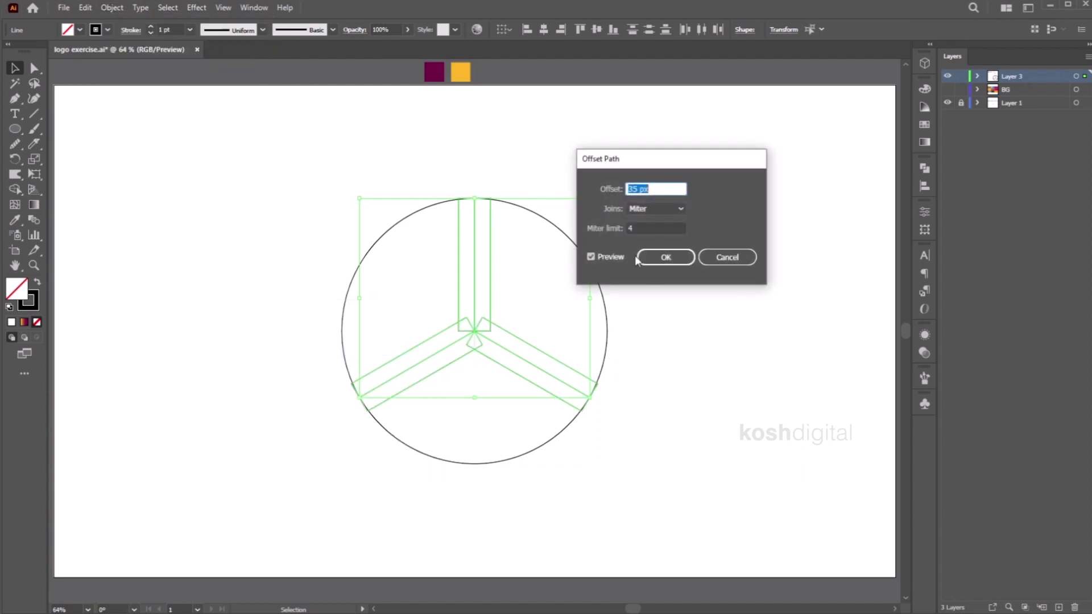
{"action": "left_click", "coordinate": [667, 259]}
Step: Unite the three offset bars and their spokes into a single Y shape, leaving out the circle
{"action": "left_click_drag", "start_coordinate": [510, 290], "coordinate": [445, 359]}
{"action": "left_click", "coordinate": [559, 231], "text": "shift"}
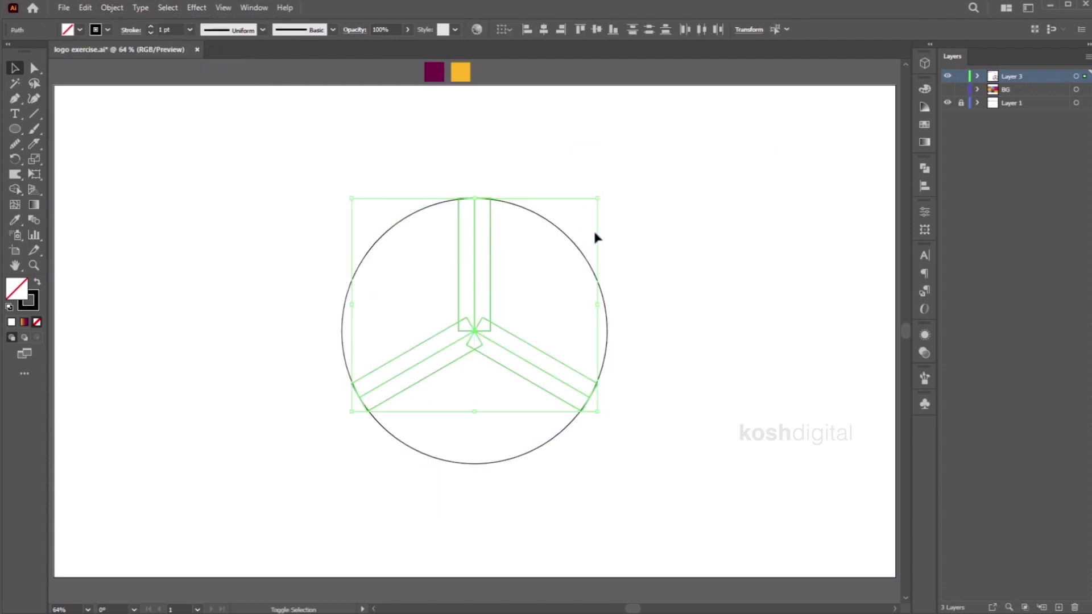
{"action": "left_click", "coordinate": [926, 169]}
{"action": "left_click", "coordinate": [775, 197]}
Step: Round all corners of the Y shape so that its arms end in smooth curves
{"action": "left_click", "coordinate": [492, 246]}
{"action": "left_click", "coordinate": [459, 218]}
{"action": "key", "text": "a"}
{"action": "left_click_drag", "start_coordinate": [467, 216], "coordinate": [441, 237]}
{"action": "left_click", "coordinate": [16, 74]}
{"action": "left_click", "coordinate": [427, 134]}
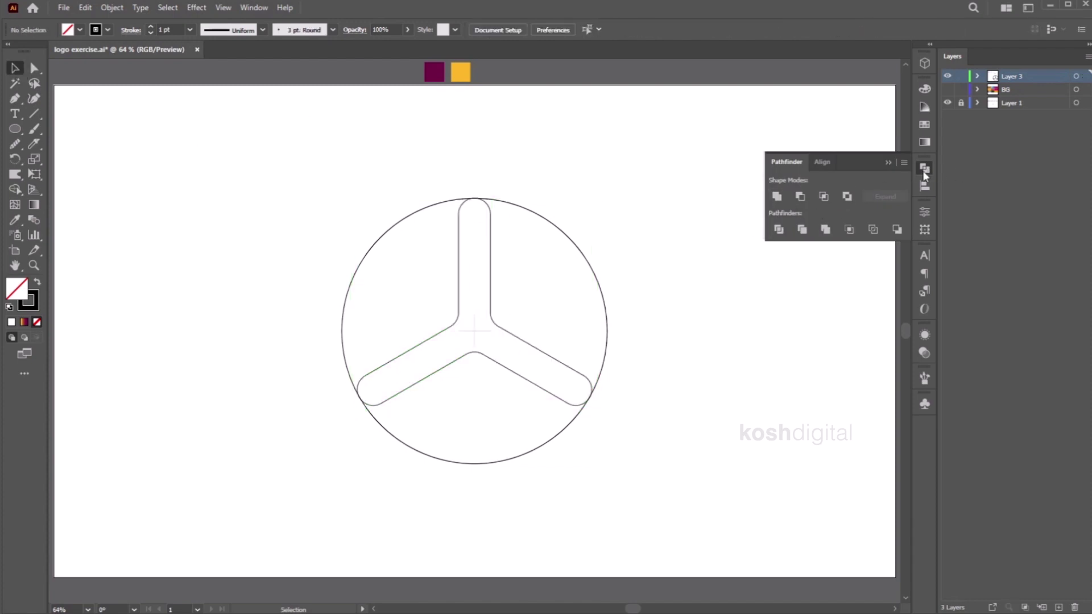
Step: Draw a vertical line about 386 px long from the circle's centre past its edge and rotate-copy it into three evenly spaced lines
{"action": "left_click", "coordinate": [31, 116]}
{"action": "left_click_drag", "start_coordinate": [474, 330], "coordinate": [474, 154]}
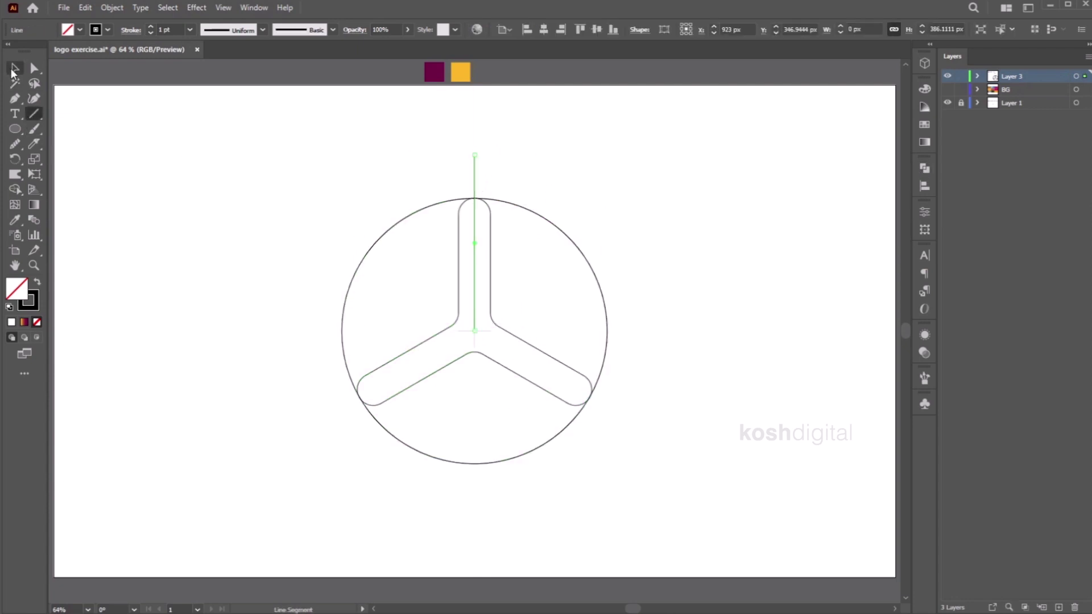
{"action": "left_click", "coordinate": [15, 160]}
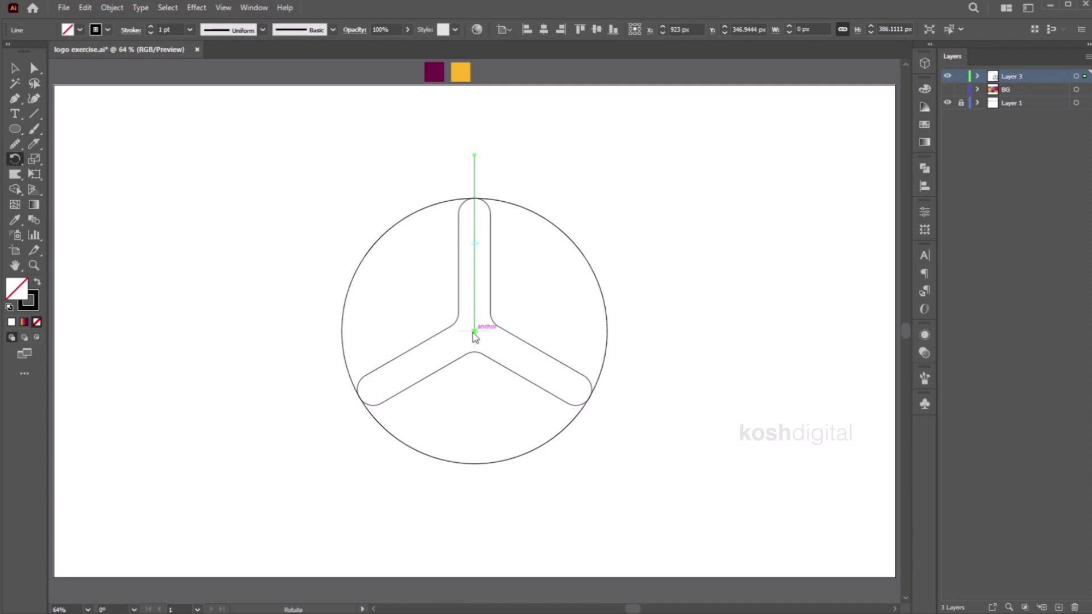
{"action": "left_click", "coordinate": [473, 332], "text": "alt"}
{"action": "left_click", "coordinate": [630, 457]}
{"action": "key", "text": "ctrl+d"}
Step: Swap fill and stroke on the circle, Y shape and lines to give them a black fill without a stroke
{"action": "left_click", "coordinate": [15, 68]}
{"action": "left_click", "coordinate": [536, 231]}
{"action": "left_click_drag", "start_coordinate": [605, 190], "coordinate": [369, 460]}
{"action": "left_click", "coordinate": [37, 283]}
{"action": "left_click", "coordinate": [660, 204]}
{"action": "left_click", "coordinate": [434, 234]}
{"action": "left_click", "coordinate": [698, 176]}
Step: Select all the artwork and split it along the overlapping paths with Pathfinder Divide
{"action": "key", "text": "ctrl+a"}
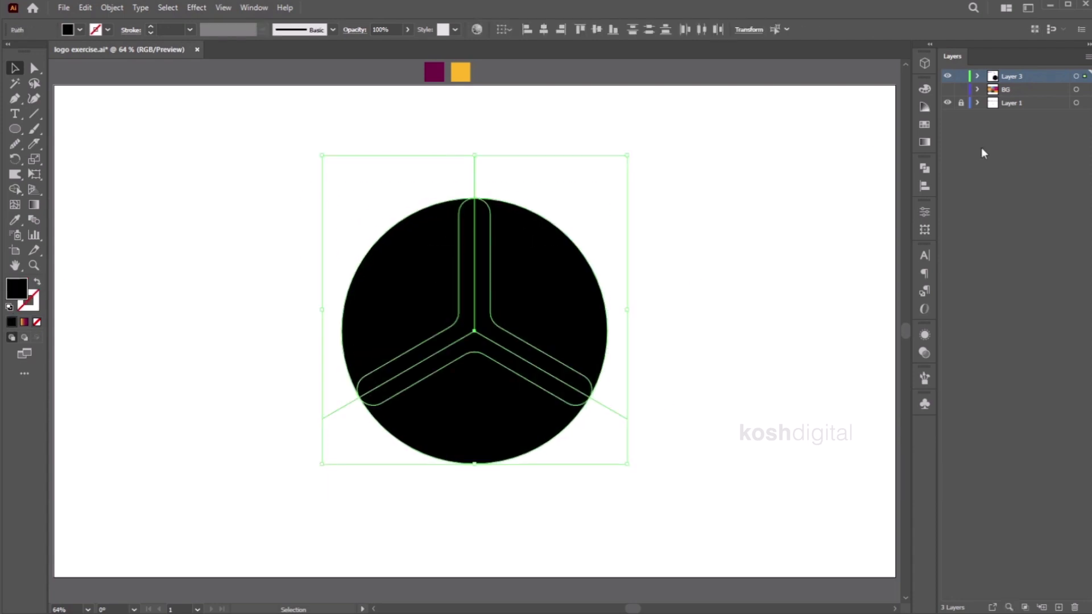
{"action": "left_click", "coordinate": [925, 169]}
{"action": "left_click", "coordinate": [779, 229]}
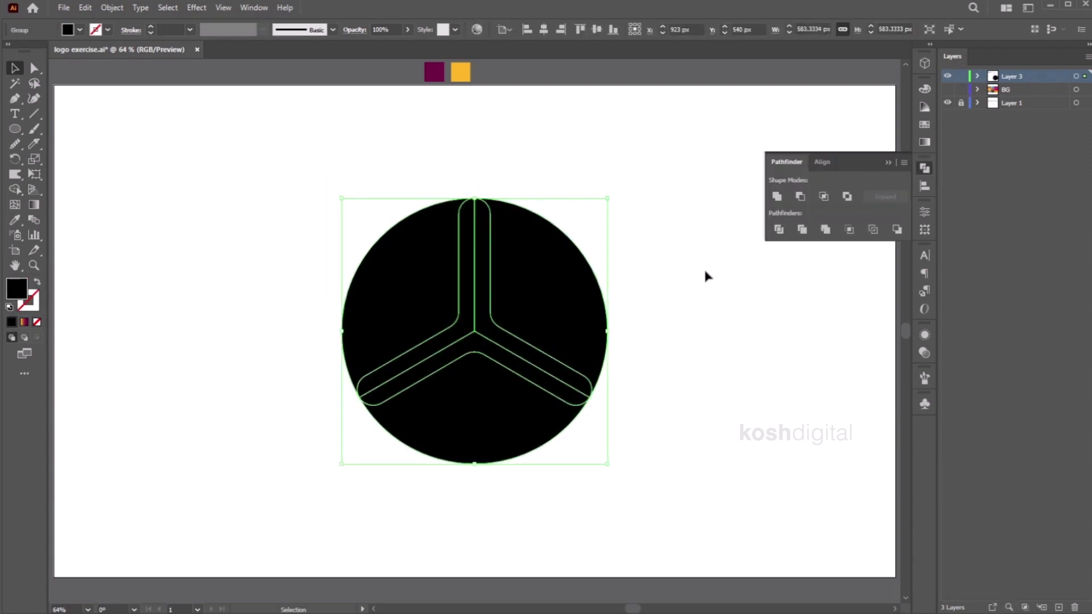
{"action": "left_click", "coordinate": [708, 267]}
Step: Ungroup the divided artwork, test-move one piece and undo that move
{"action": "left_click", "coordinate": [513, 271]}
{"action": "right_click", "coordinate": [565, 268]}
{"action": "left_click", "coordinate": [600, 374]}
{"action": "left_click", "coordinate": [637, 318]}
{"action": "left_click_drag", "start_coordinate": [397, 267], "coordinate": [312, 237]}
{"action": "key", "text": "ctrl+z"}
{"action": "left_click", "coordinate": [631, 256]}
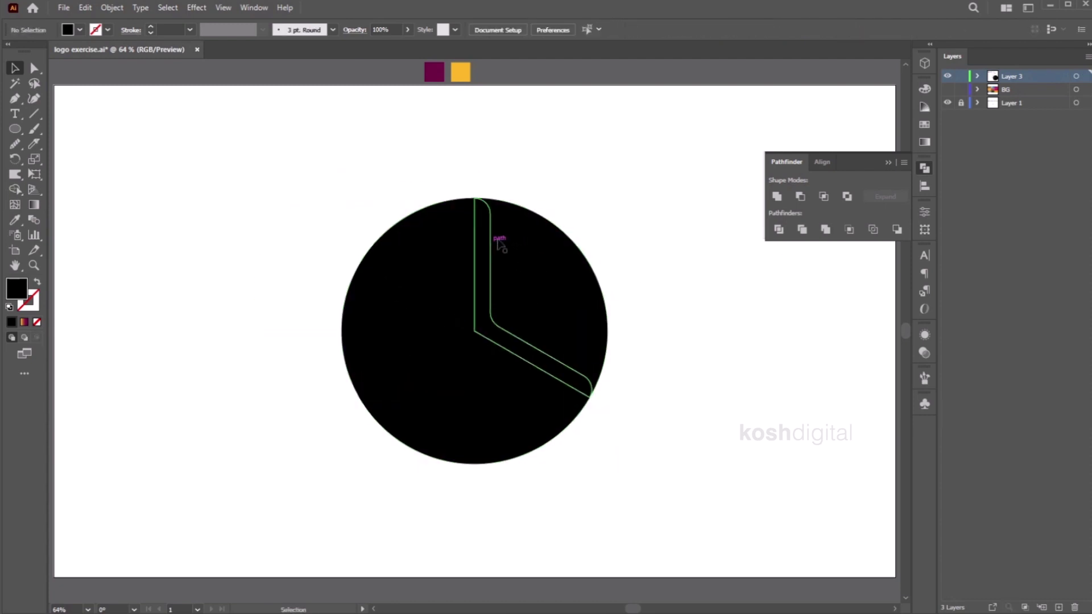
Step: Apply Pathfinder Trim to the Y shape's three pieces and fill them with the palette's yellow
{"action": "left_click", "coordinate": [470, 250]}
{"action": "left_click", "coordinate": [481, 266], "text": "shift"}
{"action": "left_click", "coordinate": [477, 341], "text": "shift"}
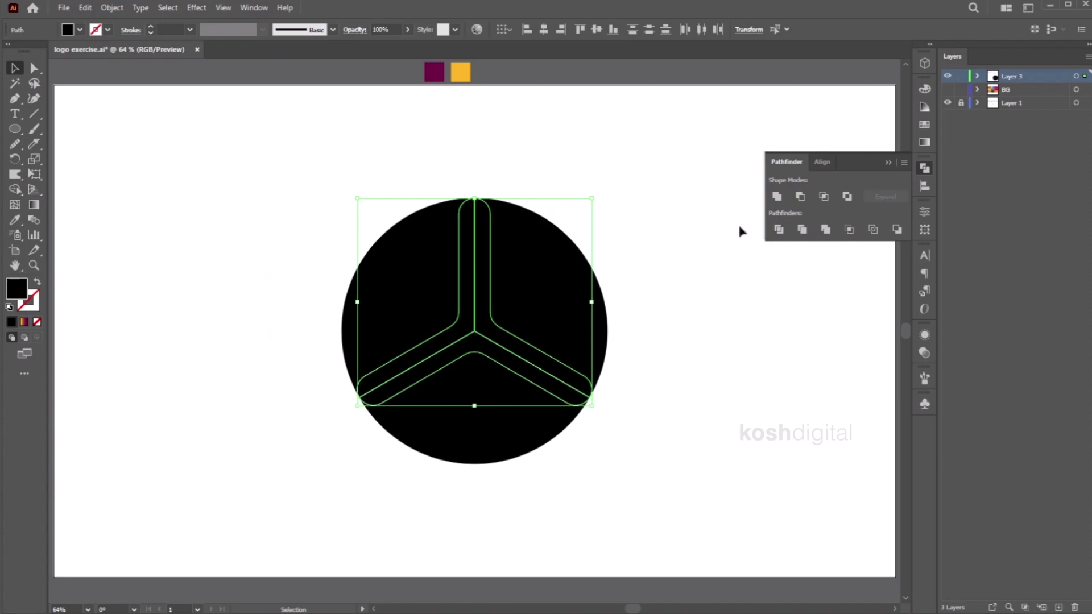
{"action": "left_click", "coordinate": [802, 230]}
{"action": "left_click", "coordinate": [15, 222]}
{"action": "left_click", "coordinate": [465, 74]}
{"action": "left_click", "coordinate": [15, 68]}
{"action": "left_click", "coordinate": [200, 157]}
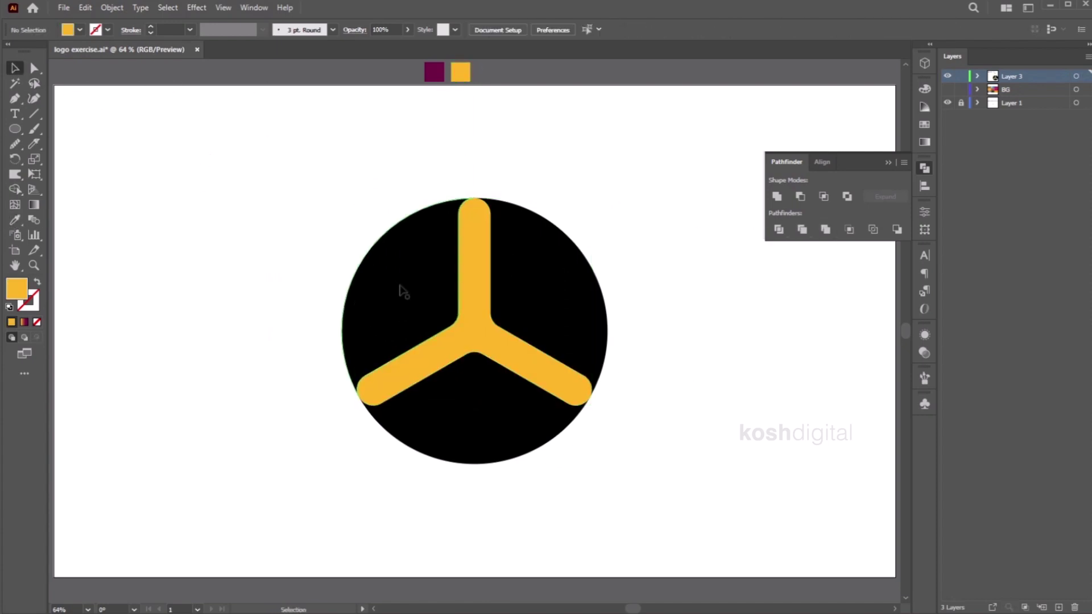
Step: Fill the circle's upper-left segment with a diagonal linear gradient from yellow at the top to plum at the lower left
{"action": "left_click", "coordinate": [401, 287]}
{"action": "left_click", "coordinate": [32, 206]}
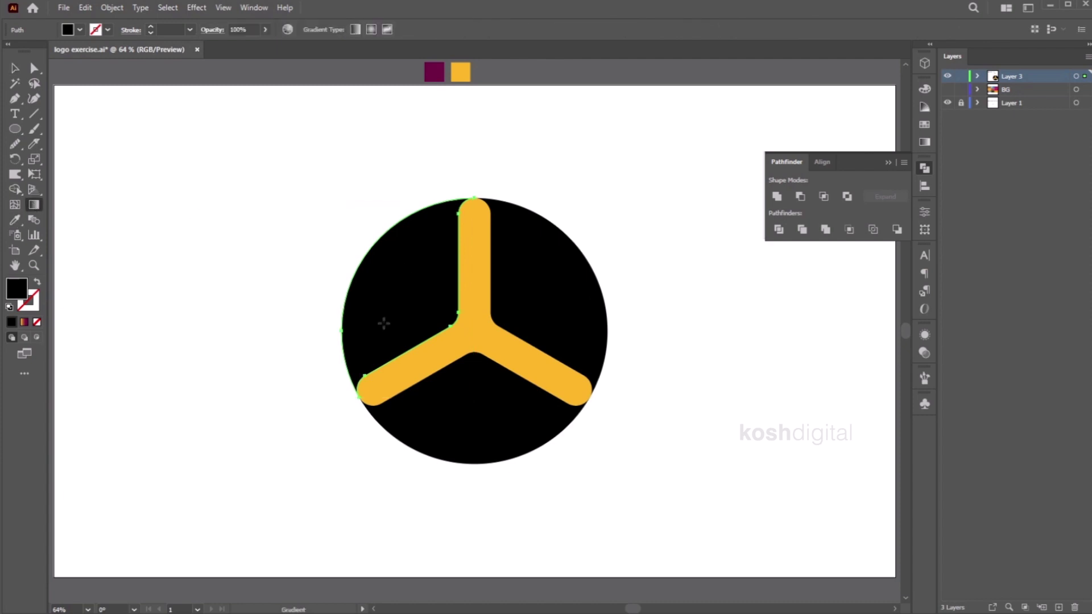
{"action": "left_click", "coordinate": [356, 29]}
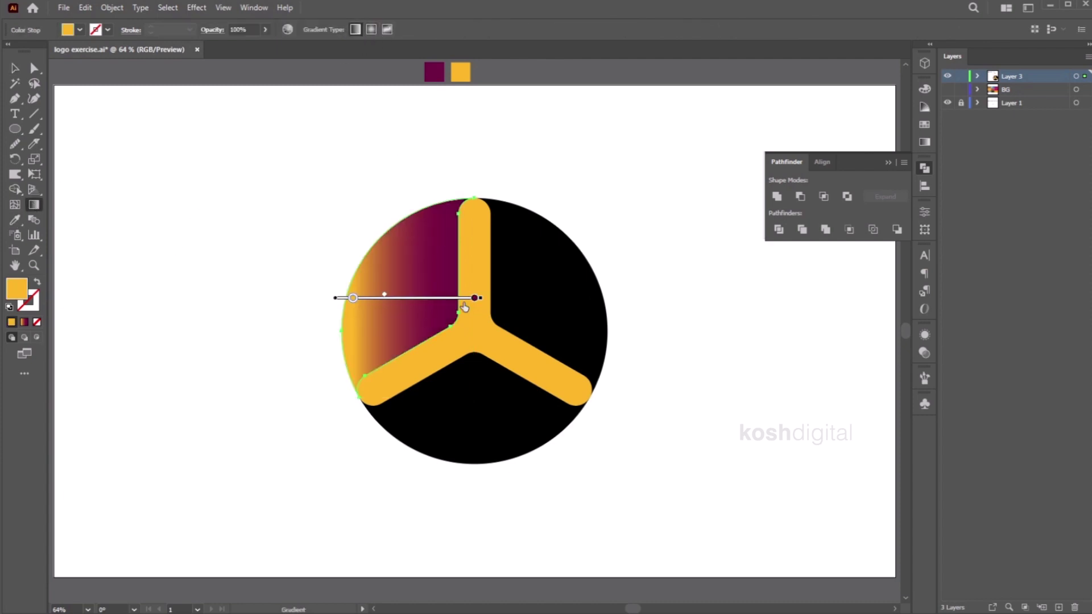
{"action": "mouse_move", "coordinate": [394, 329]}
{"action": "left_mouse_down"}
{"action": "mouse_move", "coordinate": [438, 203]}
{"action": "mouse_move", "coordinate": [387, 336]}
{"action": "left_mouse_up"}
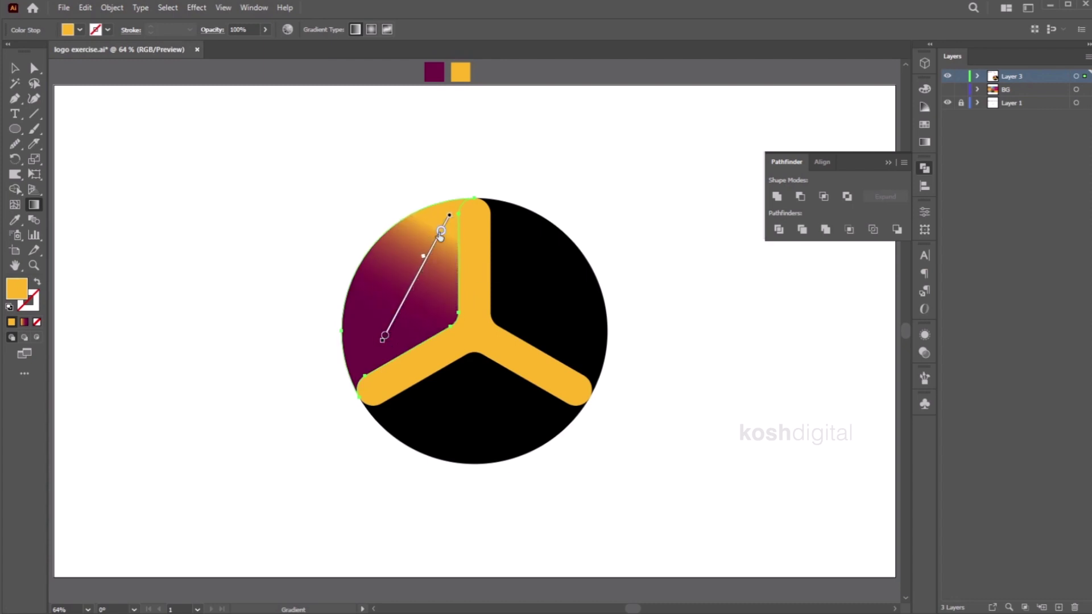
{"action": "left_click_drag", "start_coordinate": [440, 235], "coordinate": [461, 208]}
{"action": "left_click", "coordinate": [15, 68]}
{"action": "left_click", "coordinate": [627, 245]}
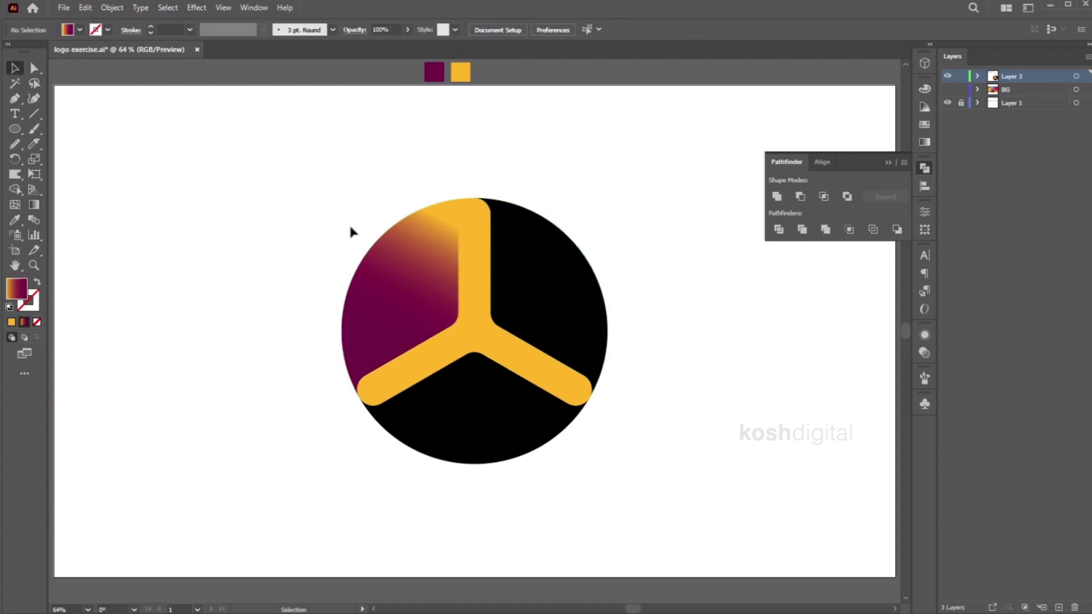
Step: Copy the upper-left segment's yellow-to-plum gradient onto the bottom and right segments with the Eyedropper
{"action": "left_click", "coordinate": [434, 392]}
{"action": "left_click", "coordinate": [15, 220]}
{"action": "left_click", "coordinate": [407, 275]}
{"action": "key", "text": "v"}
{"action": "left_click", "coordinate": [229, 146]}
Step: Redirect the bottom segment's gradient to run almost horizontally from yellow at its left end to plum at its right
{"action": "left_click", "coordinate": [494, 406]}
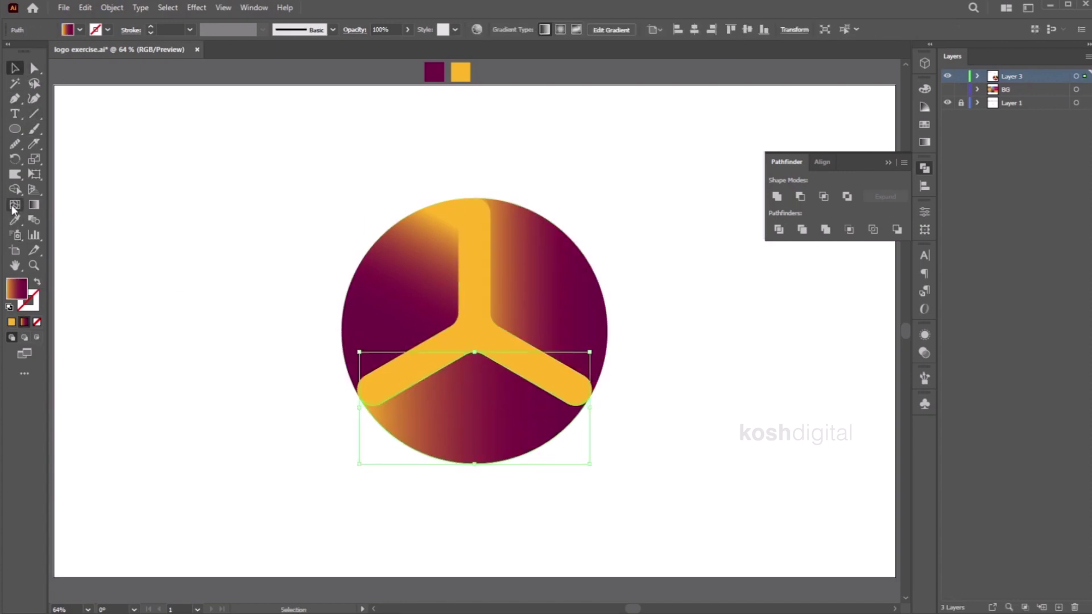
{"action": "left_click", "coordinate": [34, 204]}
{"action": "mouse_move", "coordinate": [542, 417]}
{"action": "left_mouse_down"}
{"action": "mouse_move", "coordinate": [462, 422]}
{"action": "mouse_move", "coordinate": [452, 408]}
{"action": "mouse_move", "coordinate": [547, 414]}
{"action": "left_mouse_up"}
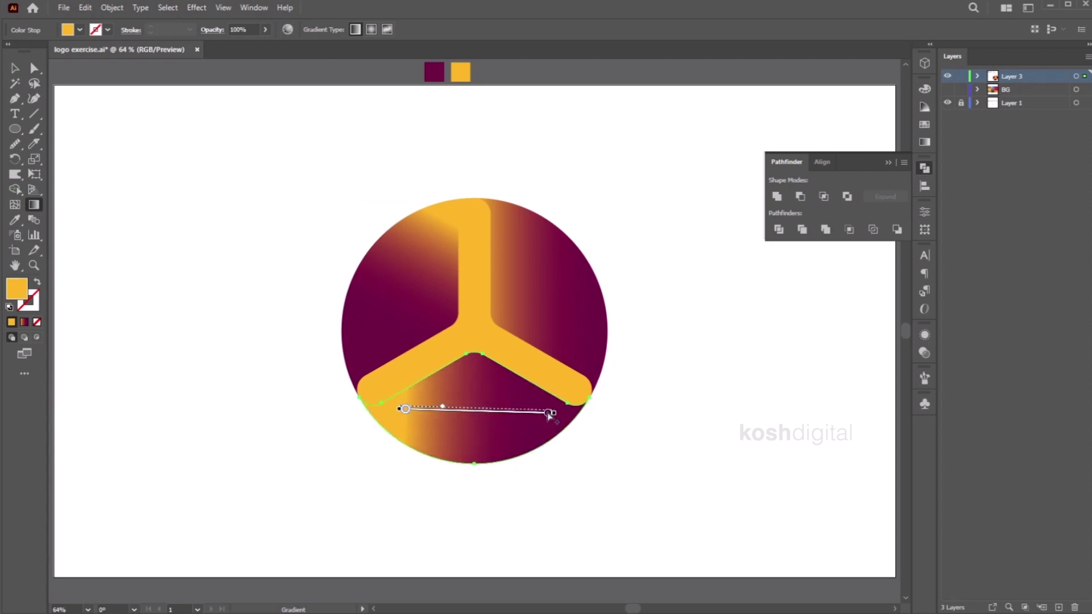
{"action": "key", "text": "v"}
{"action": "left_click", "coordinate": [74, 119]}
Step: Redirect the right segment's gradient to run diagonally from plum at the top to yellow at the lower right
{"action": "left_click", "coordinate": [561, 275]}
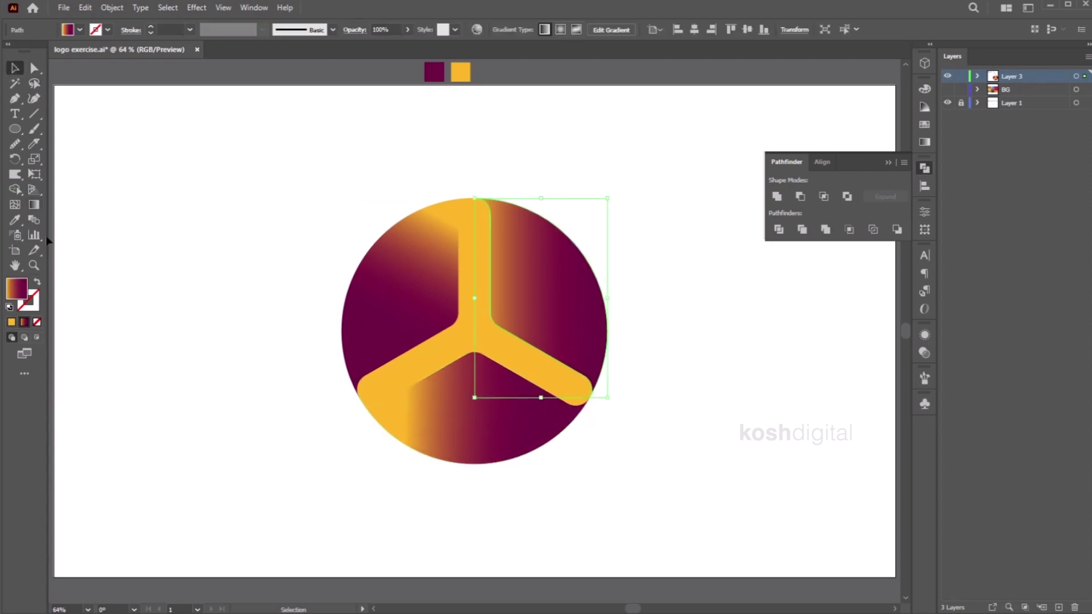
{"action": "left_click", "coordinate": [33, 208]}
{"action": "left_click_drag", "start_coordinate": [507, 227], "coordinate": [588, 336]}
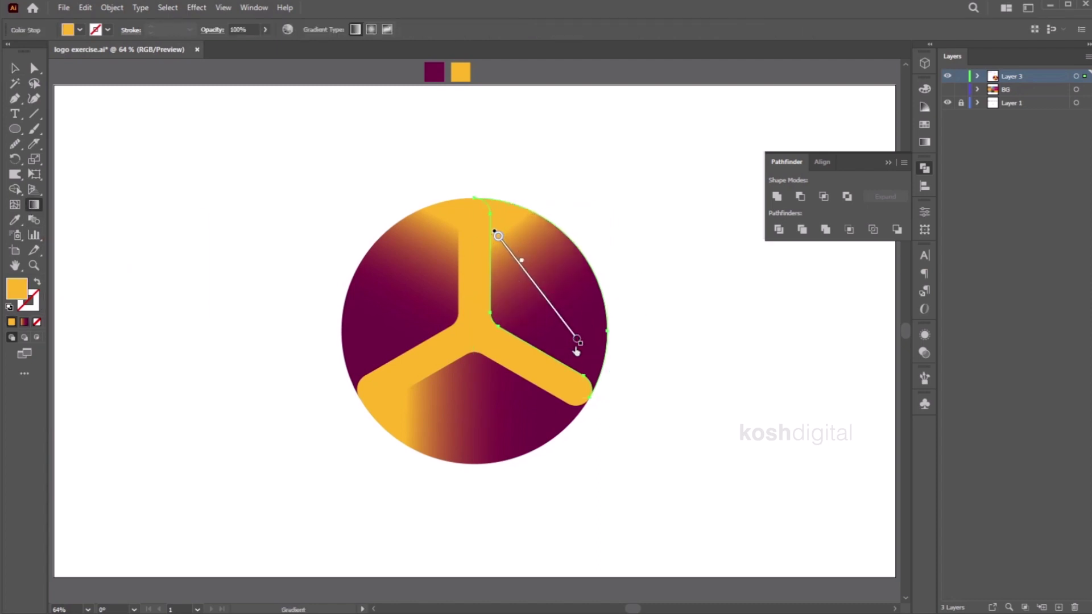
{"action": "left_click_drag", "start_coordinate": [506, 222], "coordinate": [583, 360]}
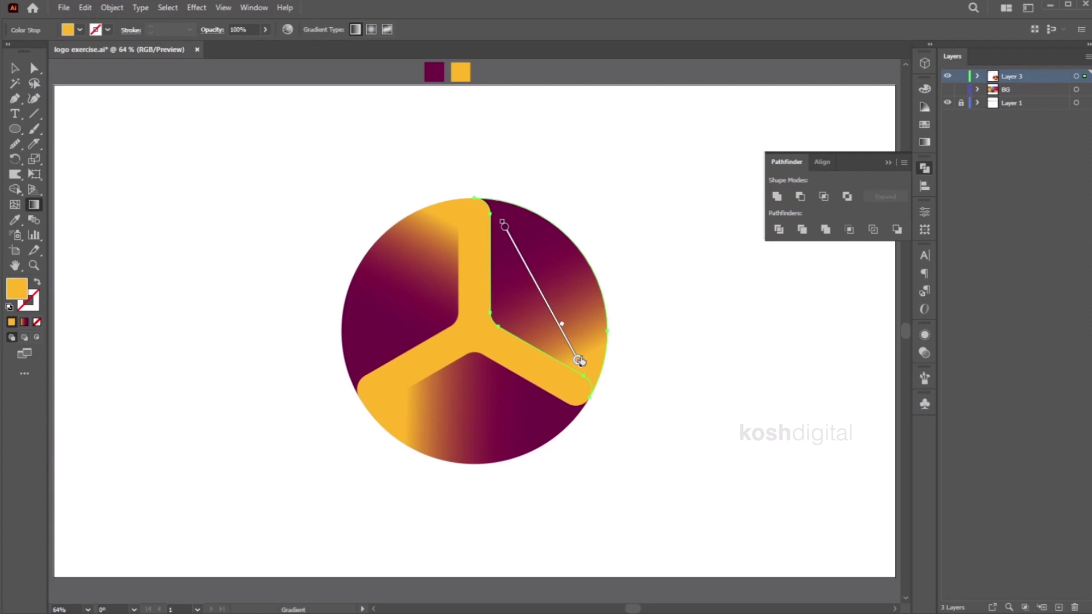
{"action": "key", "text": "v"}
{"action": "left_click", "coordinate": [214, 87]}
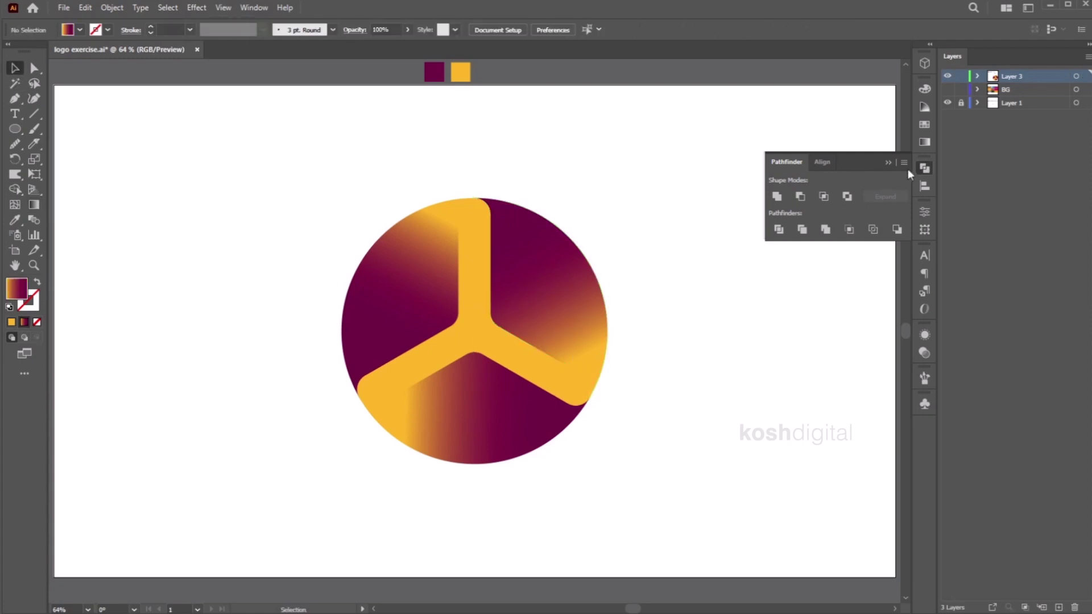
Step: Cover the artboard with a rectangle in the solid plum swatch colour and send it behind the circle logo
{"action": "left_click", "coordinate": [924, 168]}
{"action": "left_click_drag", "start_coordinate": [14, 131], "coordinate": [86, 128]}
{"action": "left_click_drag", "start_coordinate": [55, 85], "coordinate": [895, 577]}
{"action": "key", "text": "i"}
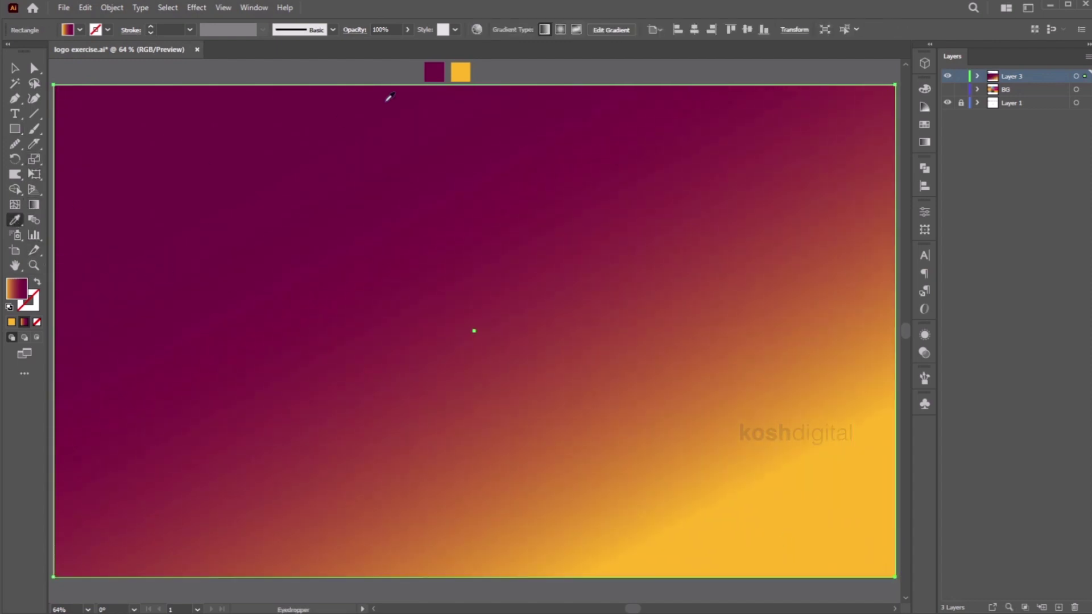
{"action": "left_click", "coordinate": [436, 70]}
{"action": "key", "text": "v"}
{"action": "right_click", "coordinate": [286, 149]}
{"action": "mouse_move", "coordinate": [348, 378]}
{"action": "left_click", "coordinate": [470, 420]}
{"action": "left_click", "coordinate": [758, 71]}
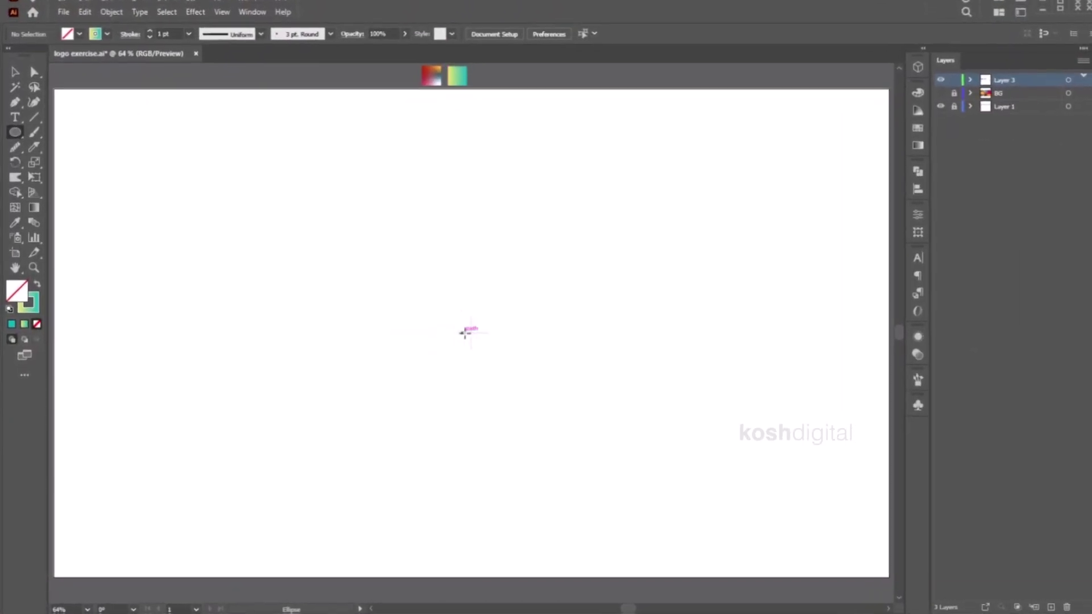
Step: Draw a large circle about 736 px in diameter centred on the artboard's centre mark
{"action": "left_click_drag", "start_coordinate": [472, 328], "coordinate": [640, 165]}
{"action": "key", "text": "v"}
{"action": "left_click", "coordinate": [50, 151]}
Step: Draw a square about 283 px wide centred inside the large circle
{"action": "left_click", "coordinate": [15, 129]}
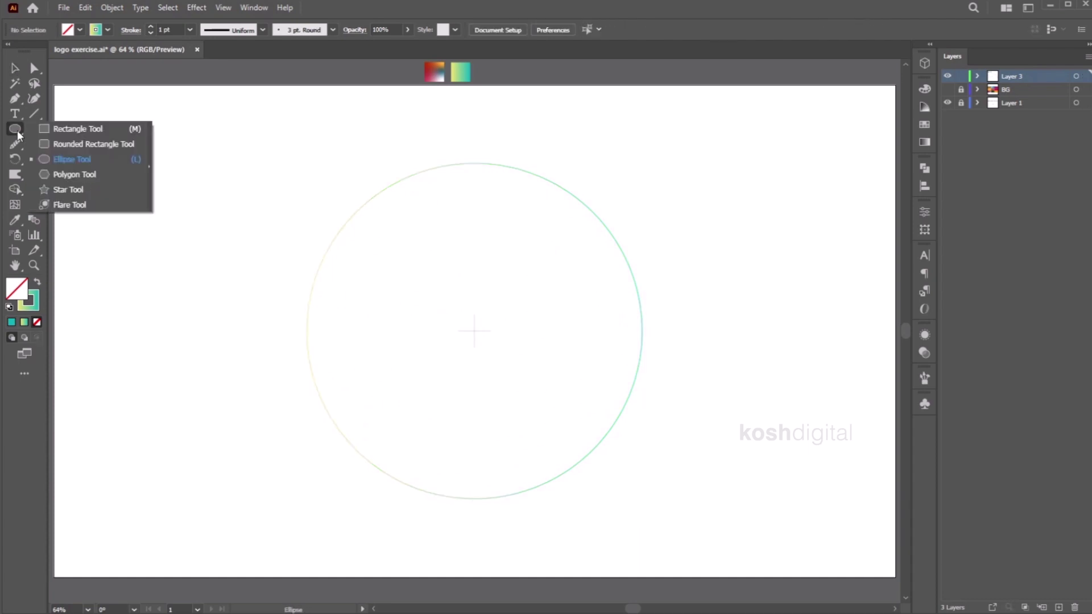
{"action": "left_click", "coordinate": [67, 132]}
{"action": "left_click_drag", "start_coordinate": [473, 330], "coordinate": [539, 301]}
{"action": "key", "text": "v"}
{"action": "left_click", "coordinate": [112, 91]}
Step: Draw a circle about 283 px in diameter centred on the square's upper-right corner
{"action": "left_click", "coordinate": [15, 133]}
{"action": "left_click", "coordinate": [56, 155]}
{"action": "left_click_drag", "start_coordinate": [538, 266], "coordinate": [474, 287]}
Step: Make rotated copies of the small circle around the artboard centre so one circle sits on each corner of the square
{"action": "key", "text": "r"}
{"action": "left_click", "coordinate": [474, 331], "text": "alt"}
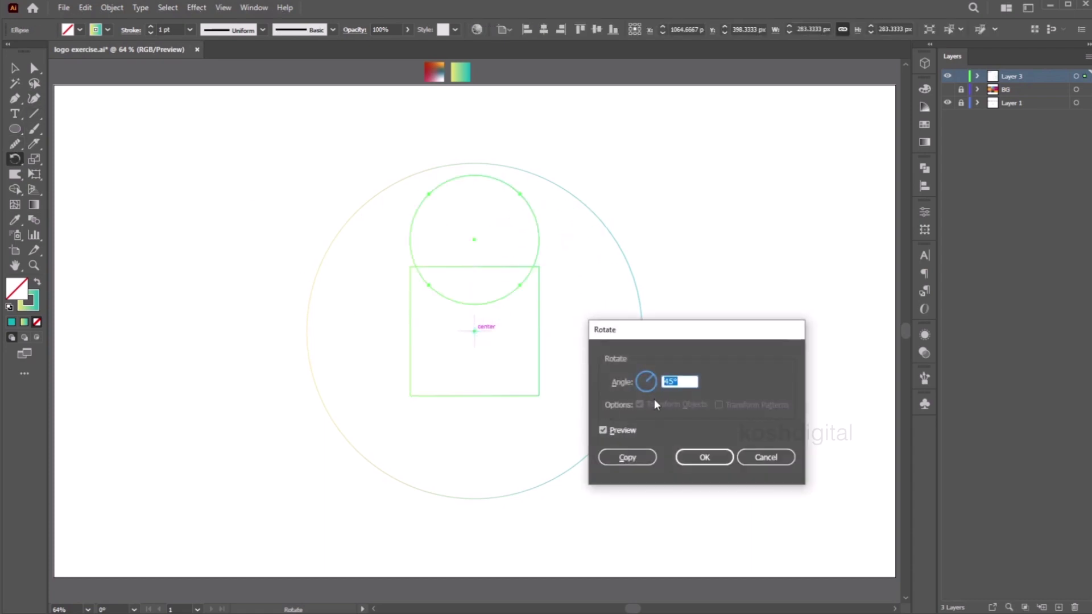
{"action": "left_click", "coordinate": [629, 463]}
{"action": "key", "text": "ctrl+d"}
{"action": "key", "text": "ctrl+d"}
Step: Rotate the square and its four circles 45° and move them right until the left circle is centred in the large circle
{"action": "left_click", "coordinate": [15, 69]}
{"action": "left_click_drag", "start_coordinate": [304, 159], "coordinate": [565, 415]}
{"action": "left_click", "coordinate": [598, 239], "text": "shift"}
{"action": "left_click", "coordinate": [15, 159]}
{"action": "left_click", "coordinate": [474, 331], "text": "alt"}
{"action": "type", "text": "45"}
{"action": "key", "text": "Return"}
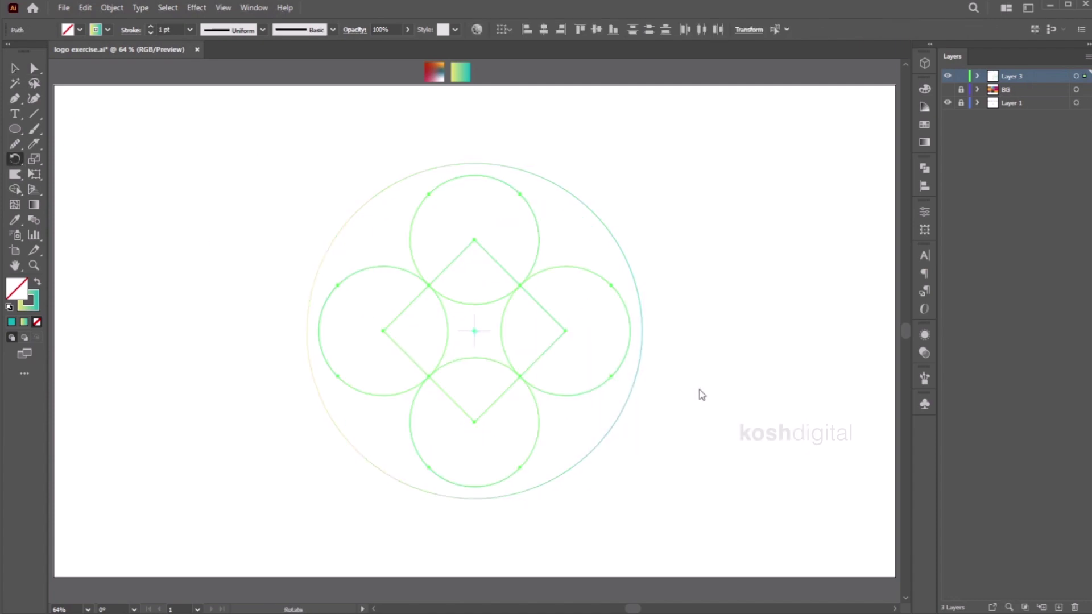
{"action": "key", "text": "v"}
{"action": "left_click_drag", "start_coordinate": [393, 331], "coordinate": [484, 331]}
Step: Try to merge the construction shapes into a letter C with the Shape Builder and remove the leftovers
{"action": "left_click_drag", "start_coordinate": [751, 494], "coordinate": [249, 161]}
{"action": "left_click", "coordinate": [15, 189]}
{"action": "mouse_move", "coordinate": [599, 258]}
{"action": "left_mouse_down"}
{"action": "mouse_move", "coordinate": [434, 221]}
{"action": "mouse_move", "coordinate": [390, 429]}
{"action": "mouse_move", "coordinate": [540, 429]}
{"action": "left_mouse_up"}
{"action": "key", "text": "v"}
{"action": "left_click", "coordinate": [626, 159]}
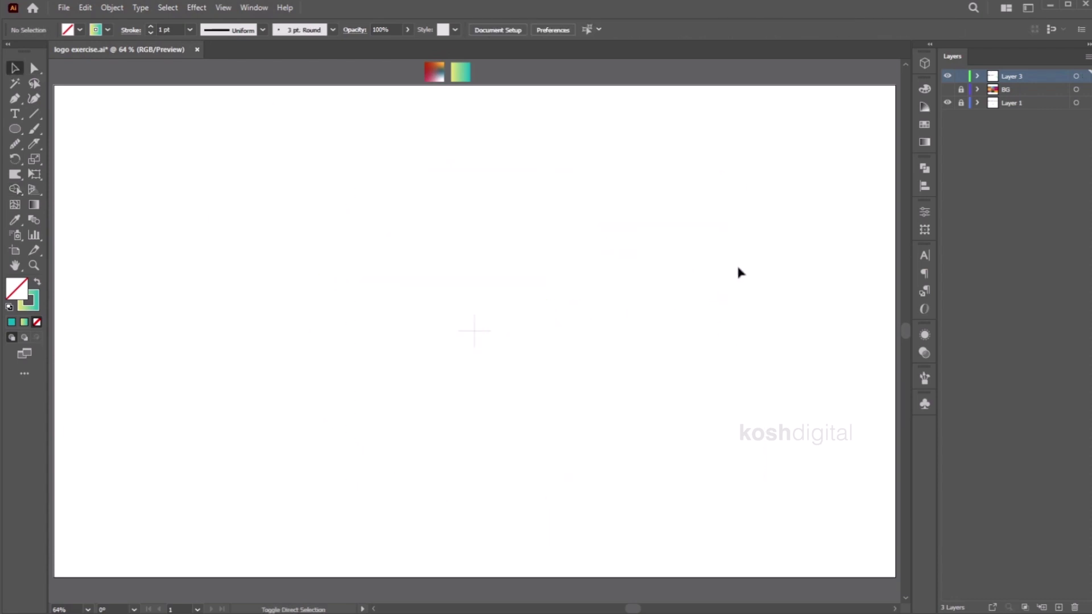
Step: Try rounding the two pointed tips of the C outline
{"action": "left_click", "coordinate": [587, 216]}
{"action": "key", "text": "a"}
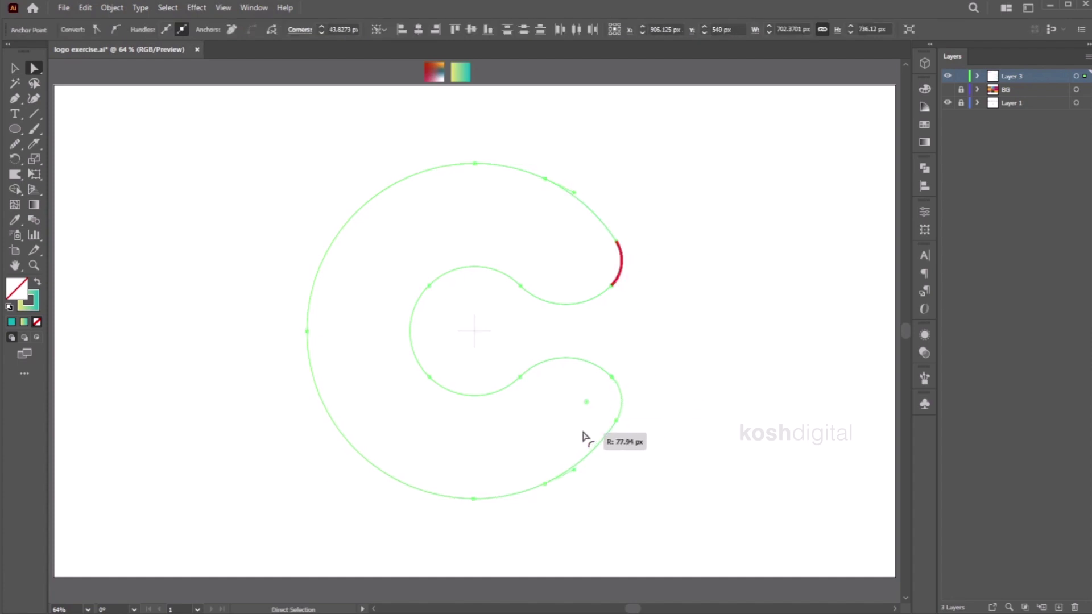
{"action": "key", "text": "v"}
{"action": "left_click", "coordinate": [718, 174]}
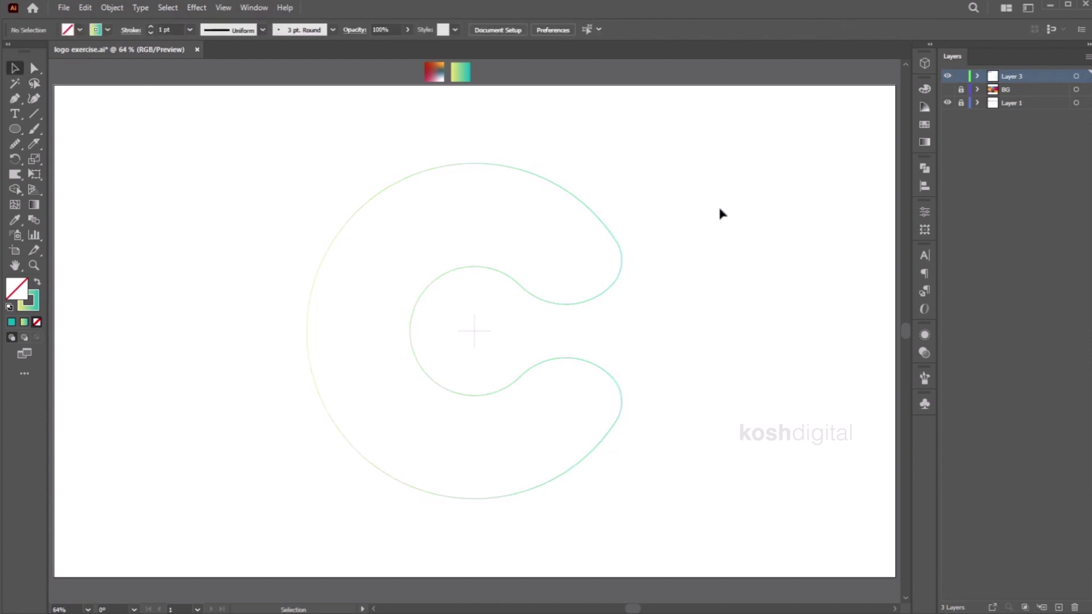
Step: Try moving the yellow-to-teal gradient from the C's stroke to its fill
{"action": "left_click", "coordinate": [533, 187]}
{"action": "key", "text": "shift+x"}
{"action": "left_click", "coordinate": [732, 228]}
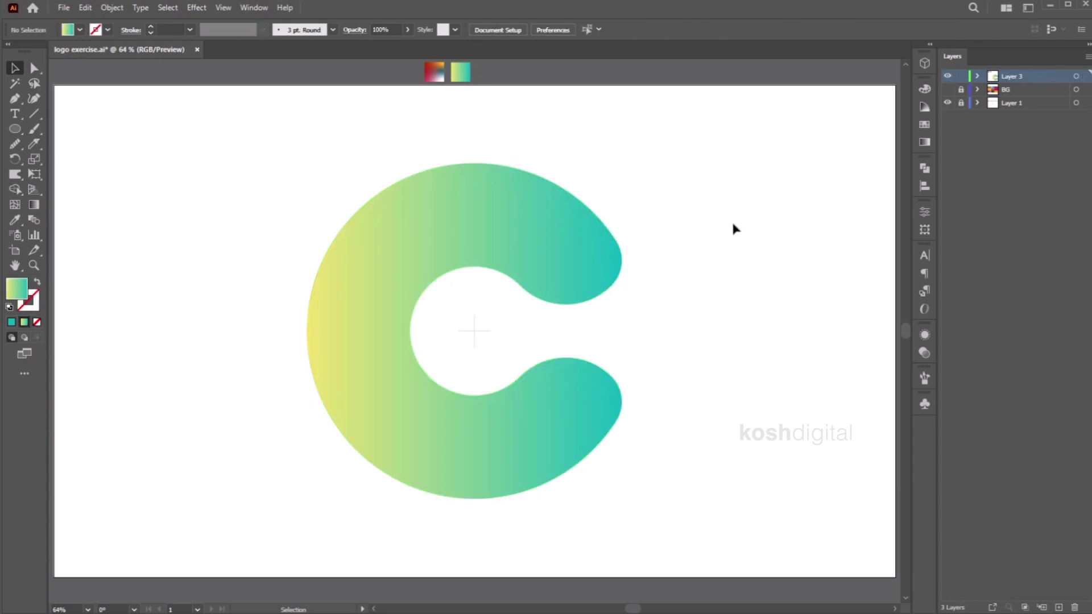
{"action": "left_click", "coordinate": [602, 263]}
{"action": "left_click", "coordinate": [734, 259]}
Step: Undo the C's fill, corner rounding and shape merging, back to the separate circles and square
{"action": "key", "text": "ctrl+z"}
{"action": "key", "text": "ctrl+z"}
{"action": "key", "text": "ctrl+z"}
{"action": "key", "text": "ctrl+z"}
{"action": "key", "text": "ctrl+z"}
{"action": "key", "text": "ctrl+z"}
{"action": "left_click", "coordinate": [752, 254]}
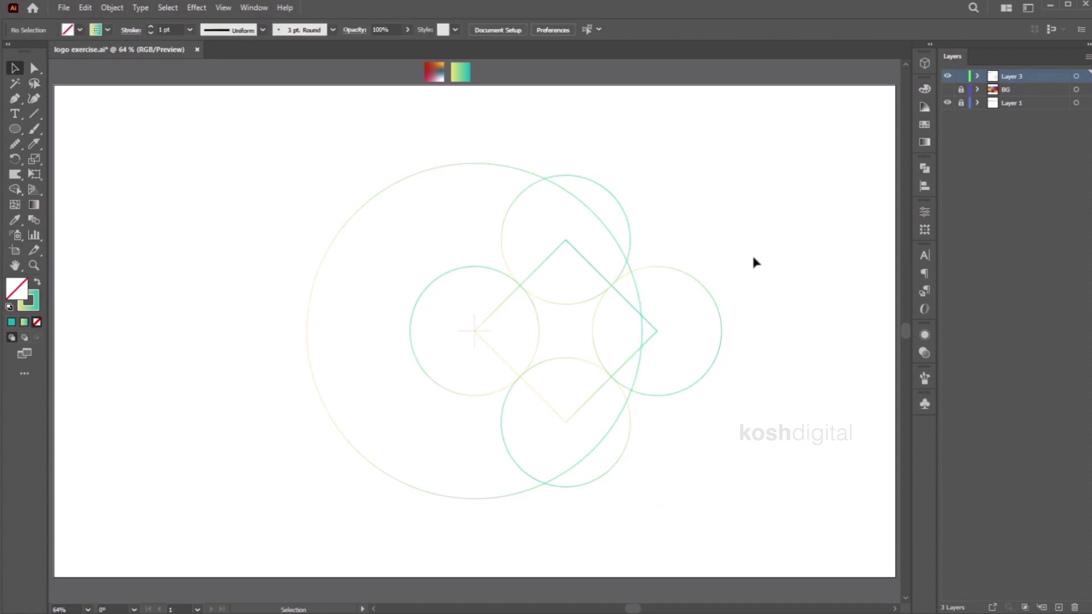
Step: Merge the regions across the circles and rotated square with the Shape Builder to form a letter C outline
{"action": "left_click_drag", "start_coordinate": [708, 468], "coordinate": [245, 181]}
{"action": "key", "text": "shift+m"}
{"action": "mouse_move", "coordinate": [516, 277]}
{"action": "left_mouse_down"}
{"action": "mouse_move", "coordinate": [540, 250]}
{"action": "mouse_move", "coordinate": [426, 441]}
{"action": "mouse_move", "coordinate": [573, 398]}
{"action": "left_mouse_up"}
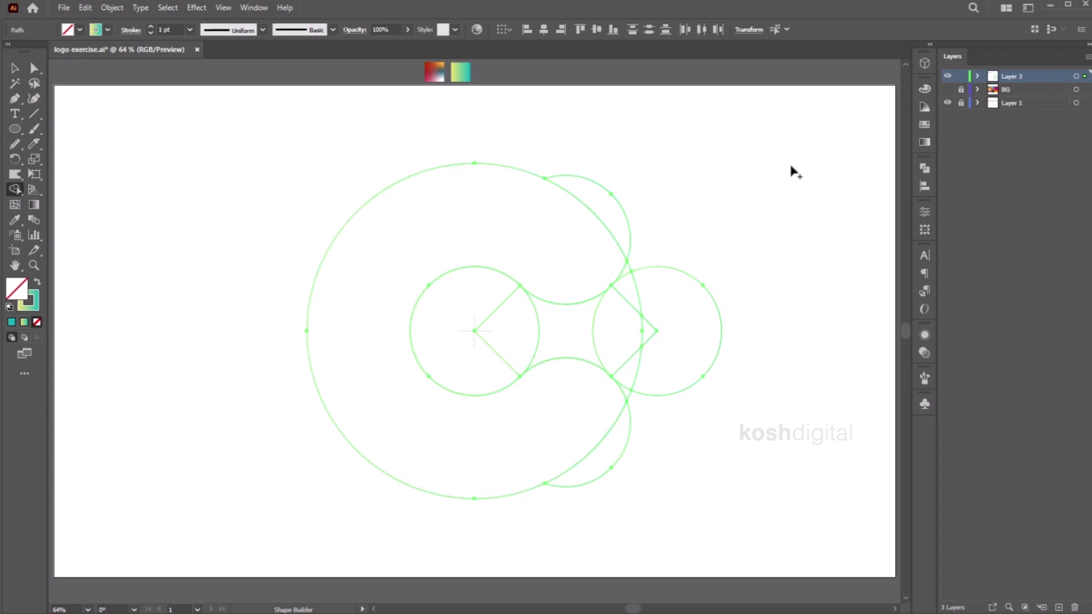
{"action": "left_click", "coordinate": [15, 69]}
{"action": "left_click", "coordinate": [416, 108]}
Step: Delete the leftover circle and square pieces so only the C outline is kept
{"action": "left_click", "coordinate": [446, 165]}
{"action": "key", "text": "Delete"}
{"action": "left_click_drag", "start_coordinate": [717, 492], "coordinate": [392, 208]}
{"action": "key", "text": "Delete"}
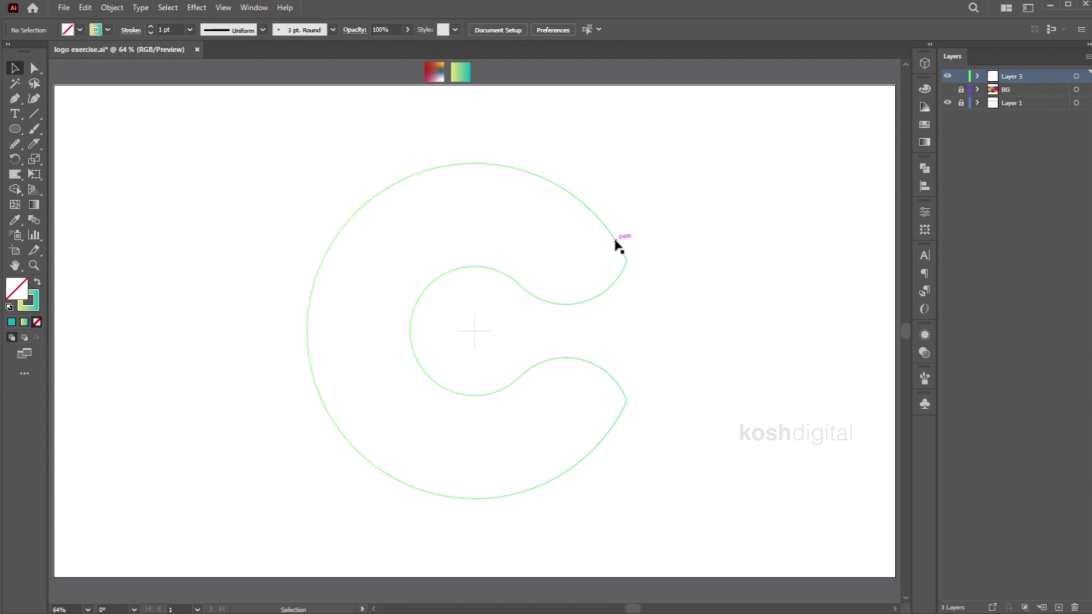
Step: Round the two pointed tips at the C's opening
{"action": "left_click", "coordinate": [615, 241]}
{"action": "key", "text": "a"}
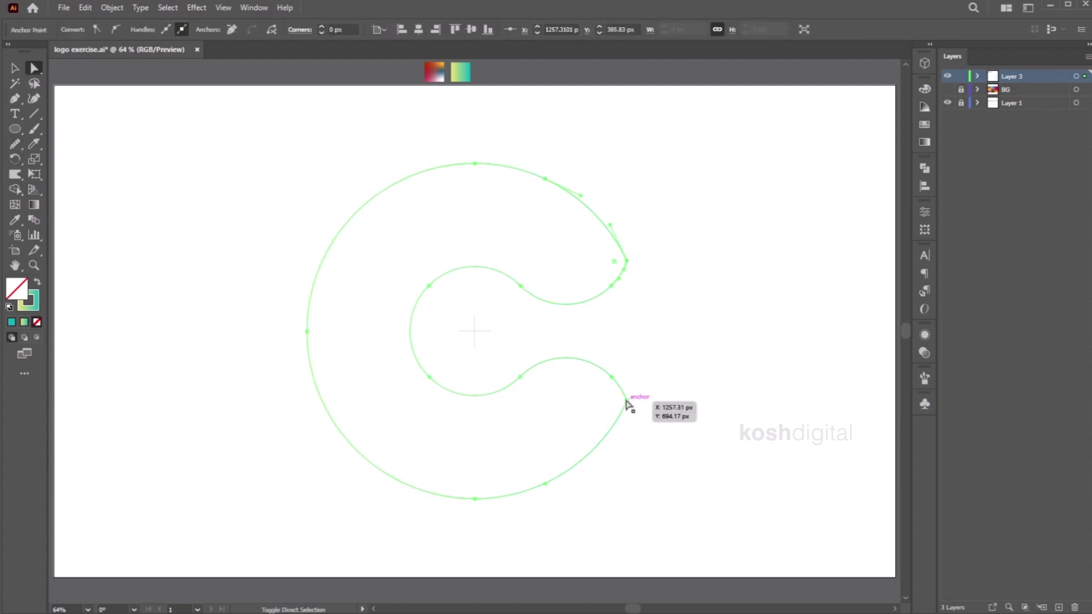
{"action": "key", "text": "v"}
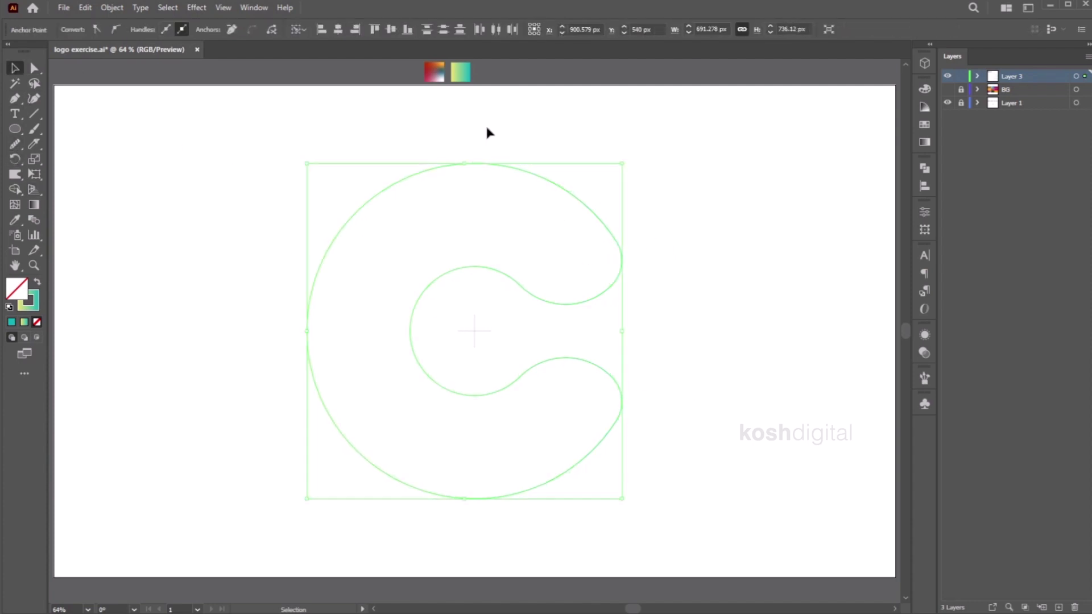
{"action": "left_click", "coordinate": [698, 180]}
{"action": "key", "text": "a"}
{"action": "left_click_drag", "start_coordinate": [697, 453], "coordinate": [531, 276]}
{"action": "left_click", "coordinate": [16, 68]}
{"action": "left_click", "coordinate": [615, 127]}
Step: Swap the C's fill and stroke so the yellow-to-teal gradient fills the letter
{"action": "left_click", "coordinate": [396, 185]}
{"action": "left_click", "coordinate": [38, 282]}
{"action": "left_click", "coordinate": [715, 188]}
{"action": "left_click", "coordinate": [574, 419]}
Step: Draw a wide ellipse over the C's upper edge, enlarge it slightly and tilt it clockwise
{"action": "left_click", "coordinate": [14, 129]}
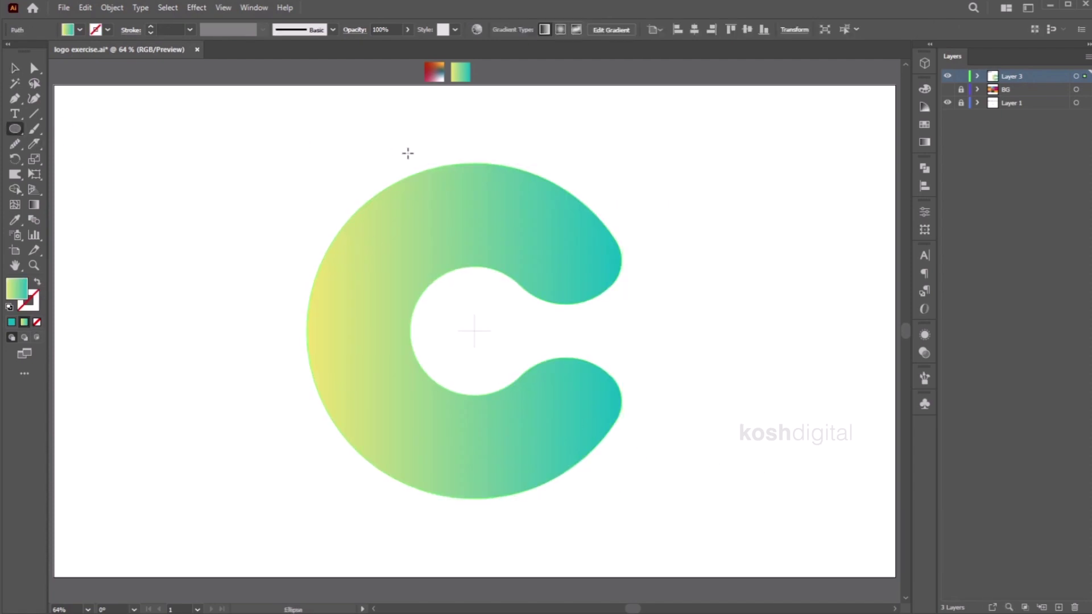
{"action": "left_click_drag", "start_coordinate": [370, 147], "coordinate": [562, 257]}
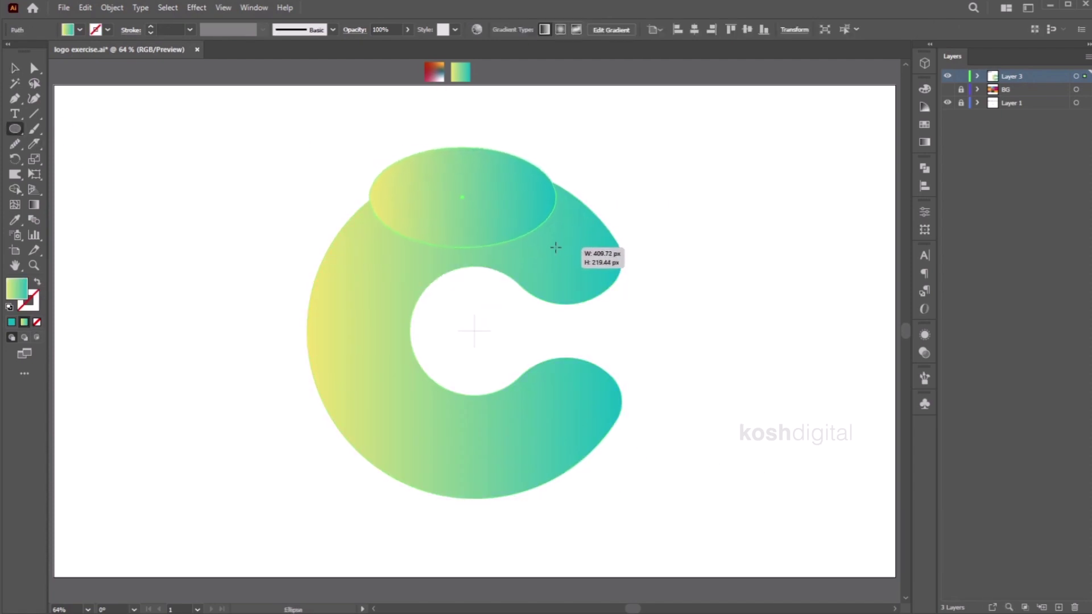
{"action": "key", "text": "v"}
{"action": "left_click_drag", "start_coordinate": [502, 239], "coordinate": [480, 222]}
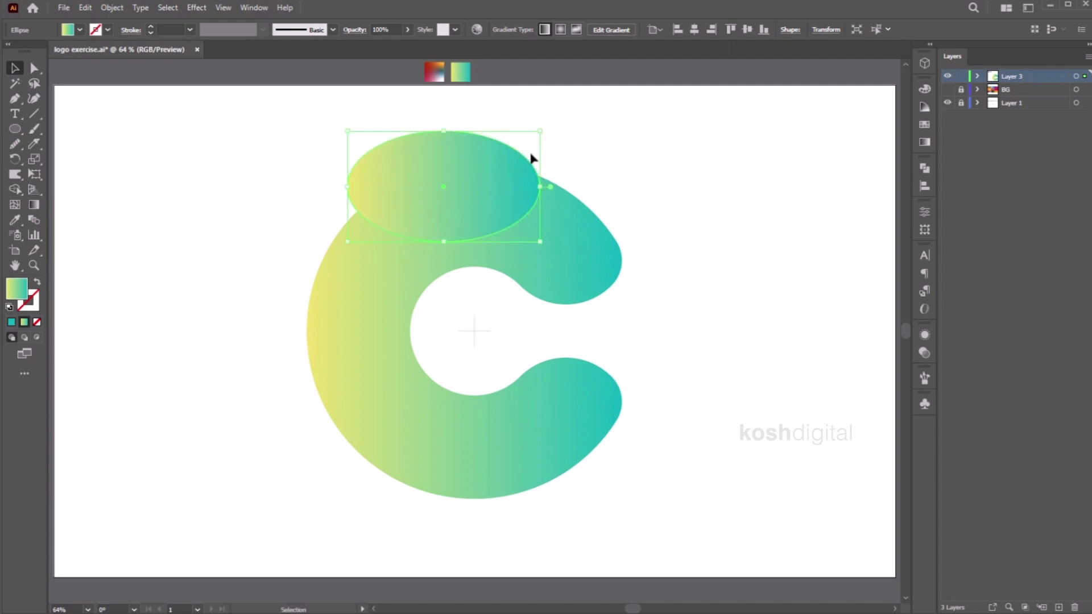
{"action": "mouse_move", "coordinate": [545, 128]}
{"action": "left_mouse_down"}
{"action": "mouse_move", "coordinate": [543, 147]}
{"action": "mouse_move", "coordinate": [497, 204]}
{"action": "mouse_move", "coordinate": [552, 147]}
{"action": "left_mouse_up"}
{"action": "left_click", "coordinate": [662, 174]}
Step: Duplicate the ellipse onto the C's lower edge and tilt it so it rises toward the right
{"action": "left_click_drag", "start_coordinate": [524, 191], "coordinate": [524, 482]}
{"action": "left_click_drag", "start_coordinate": [510, 566], "coordinate": [553, 492]}
{"action": "left_click_drag", "start_coordinate": [453, 479], "coordinate": [499, 480]}
{"action": "left_click_drag", "start_coordinate": [601, 496], "coordinate": [589, 471]}
{"action": "left_click_drag", "start_coordinate": [504, 484], "coordinate": [517, 490]}
{"action": "left_click", "coordinate": [682, 312], "text": "ctrl"}
Step: Duplicate the ellipse over the middle of the C, level and enlarge it so it reaches from the left edge across the opening
{"action": "left_click_drag", "start_coordinate": [579, 413], "coordinate": [520, 268]}
{"action": "left_click_drag", "start_coordinate": [559, 345], "coordinate": [548, 391]}
{"action": "key", "text": "ctrl+z"}
{"action": "left_click_drag", "start_coordinate": [455, 360], "coordinate": [462, 325]}
{"action": "left_click_drag", "start_coordinate": [567, 318], "coordinate": [541, 368]}
{"action": "left_click_drag", "start_coordinate": [468, 353], "coordinate": [419, 341]}
{"action": "left_click_drag", "start_coordinate": [499, 299], "coordinate": [555, 301]}
{"action": "left_click_drag", "start_coordinate": [465, 324], "coordinate": [456, 345]}
{"action": "mouse_move", "coordinate": [556, 324]}
{"action": "left_mouse_down"}
{"action": "mouse_move", "coordinate": [529, 324]}
{"action": "mouse_move", "coordinate": [543, 327]}
{"action": "left_mouse_up"}
{"action": "mouse_move", "coordinate": [446, 331]}
{"action": "left_mouse_down"}
{"action": "mouse_move", "coordinate": [431, 338]}
{"action": "mouse_move", "coordinate": [440, 335]}
{"action": "left_mouse_up"}
{"action": "left_click_drag", "start_coordinate": [541, 324], "coordinate": [543, 325]}
{"action": "left_click", "coordinate": [593, 322]}
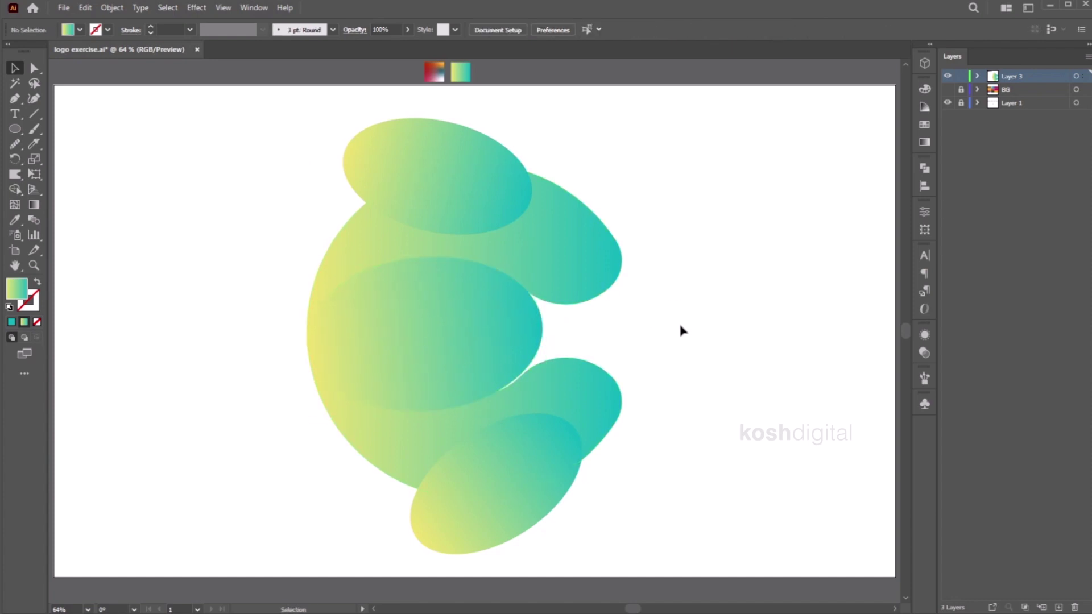
Step: Divide the C and the middle ellipse with Pathfinder and ungroup the resulting pieces
{"action": "left_click_drag", "start_coordinate": [634, 349], "coordinate": [522, 364]}
{"action": "left_click", "coordinate": [926, 169]}
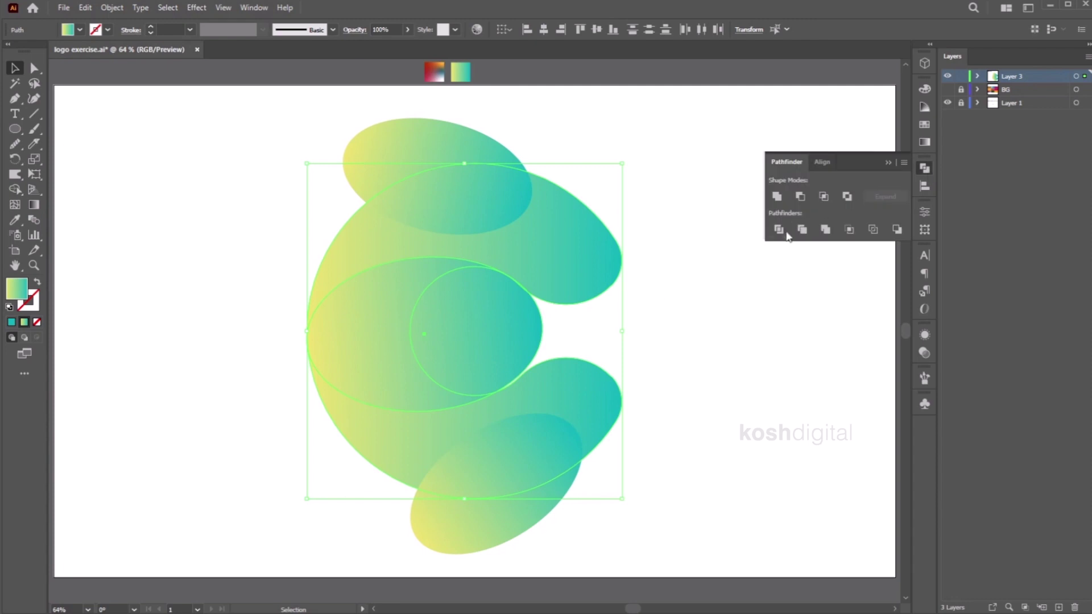
{"action": "left_click", "coordinate": [779, 230]}
{"action": "left_click", "coordinate": [580, 321]}
{"action": "left_click", "coordinate": [497, 307]}
{"action": "right_click", "coordinate": [498, 305]}
{"action": "left_click", "coordinate": [530, 412]}
{"action": "left_click", "coordinate": [576, 330]}
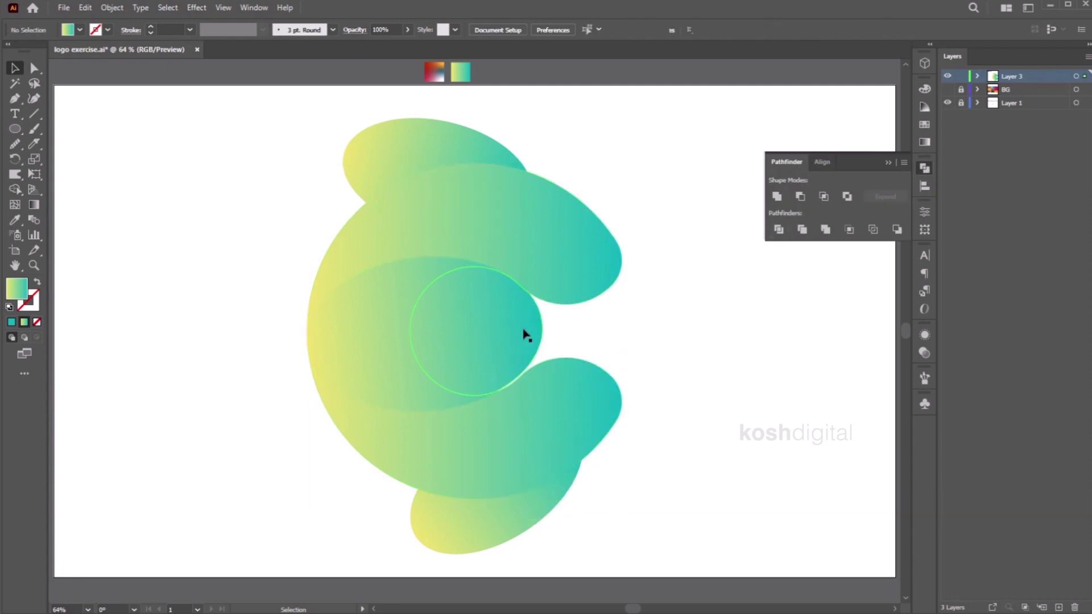
Step: Delete the middle ellipse's pieces that fill the C's inner opening
{"action": "left_click", "coordinate": [524, 332]}
{"action": "key", "text": "Delete"}
{"action": "left_click", "coordinate": [521, 290]}
{"action": "left_click", "coordinate": [523, 299]}
{"action": "left_click", "coordinate": [523, 299]}
{"action": "left_click", "coordinate": [537, 307]}
Step: Try deleting the C's middle-left ellipse piece and undo the deletion
{"action": "left_click", "coordinate": [442, 278]}
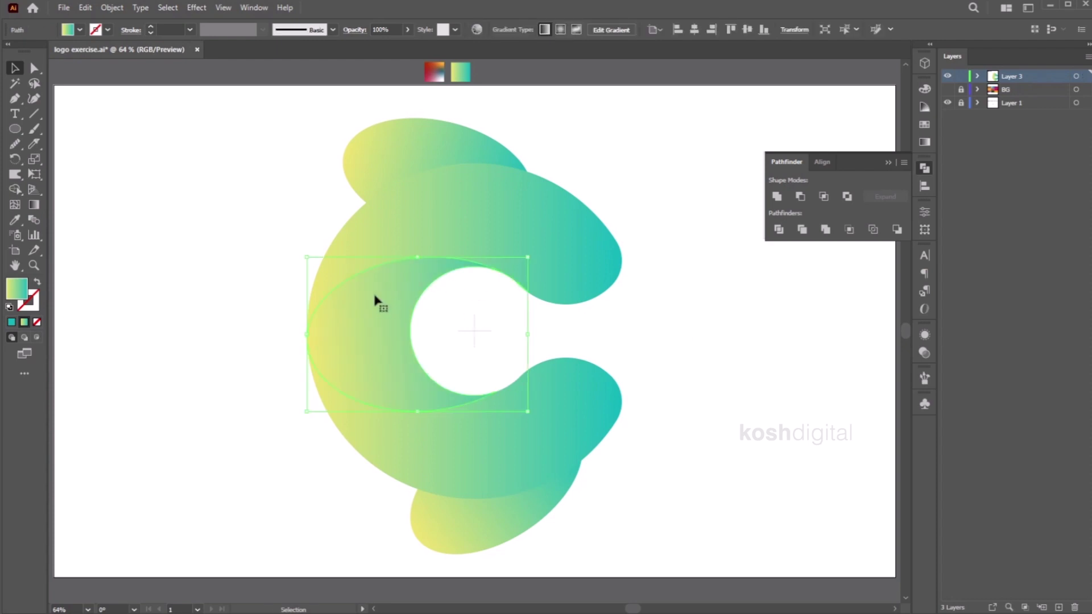
{"action": "key", "text": "Delete"}
{"action": "key", "text": "ctrl+z"}
{"action": "left_click", "coordinate": [649, 312]}
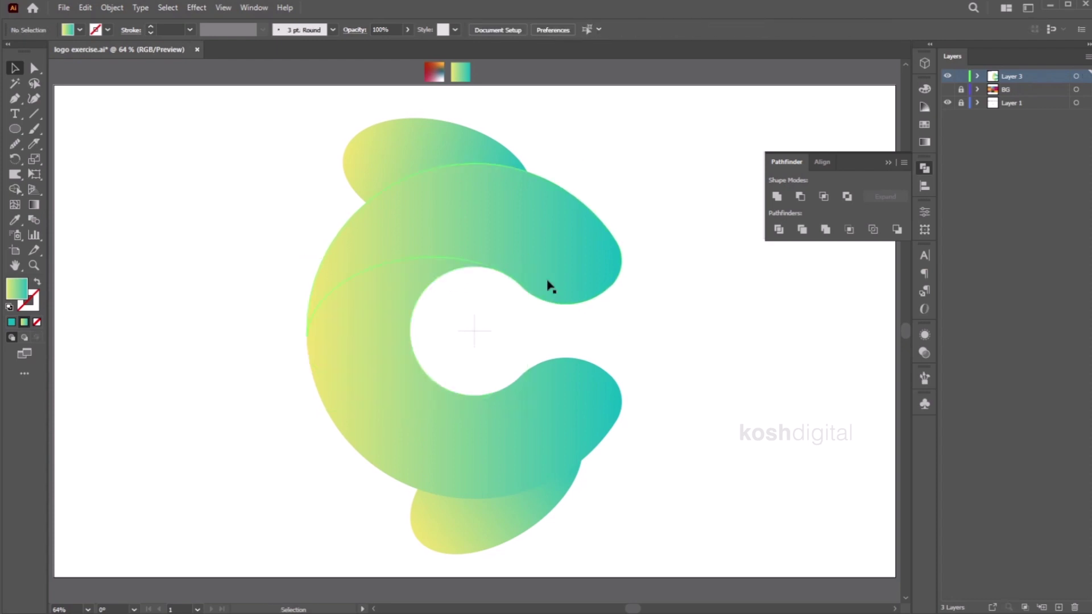
Step: Divide the C's upper and lower parts along the two outer ellipses with Pathfinder and ungroup the pieces
{"action": "left_click", "coordinate": [526, 271]}
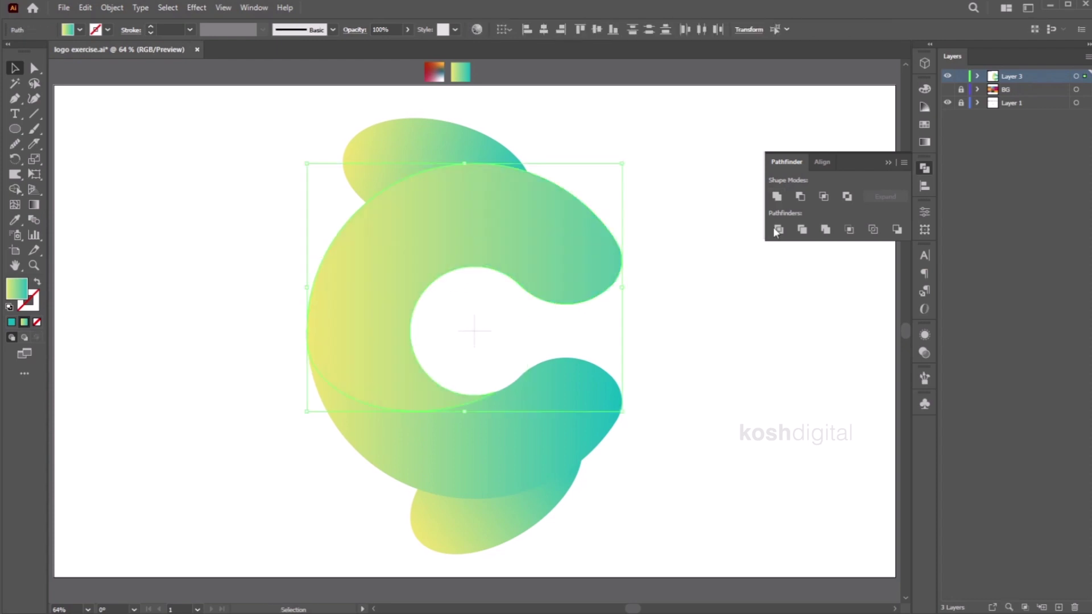
{"action": "left_click", "coordinate": [458, 155], "text": "shift"}
{"action": "left_click", "coordinate": [486, 466], "text": "shift"}
{"action": "left_click", "coordinate": [485, 519], "text": "shift"}
{"action": "left_click", "coordinate": [779, 229]}
{"action": "left_click", "coordinate": [603, 153]}
{"action": "right_click", "coordinate": [478, 147]}
{"action": "left_click", "coordinate": [522, 254]}
{"action": "left_click", "coordinate": [603, 174]}
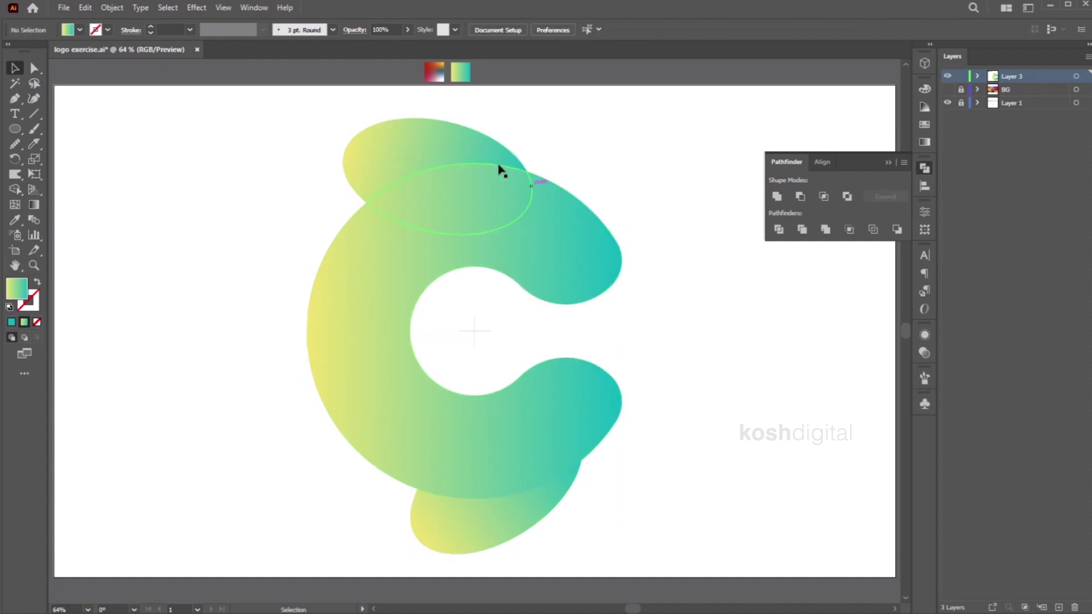
Step: Delete the ellipse pieces that stick out above and below the C
{"action": "left_click", "coordinate": [480, 151]}
{"action": "key", "text": "Delete"}
{"action": "left_click", "coordinate": [462, 526]}
{"action": "key", "text": "Delete"}
Step: Check the C's divided pieces by selecting them one after another
{"action": "left_click", "coordinate": [477, 465]}
{"action": "left_click", "coordinate": [451, 212]}
{"action": "key", "text": "i"}
{"action": "left_click", "coordinate": [16, 69]}
{"action": "left_click", "coordinate": [341, 141]}
{"action": "left_click", "coordinate": [487, 202]}
{"action": "left_click", "coordinate": [524, 423]}
{"action": "left_click", "coordinate": [380, 374]}
{"action": "left_click", "coordinate": [562, 245]}
{"action": "left_click", "coordinate": [671, 321]}
{"action": "left_click", "coordinate": [925, 168]}
Step: Redirect the gradient of the C's upper ellipse piece diagonally from yellow at the upper left to teal at the lower right
{"action": "left_click", "coordinate": [458, 187]}
{"action": "left_click", "coordinate": [34, 205]}
{"action": "left_click_drag", "start_coordinate": [410, 142], "coordinate": [541, 207]}
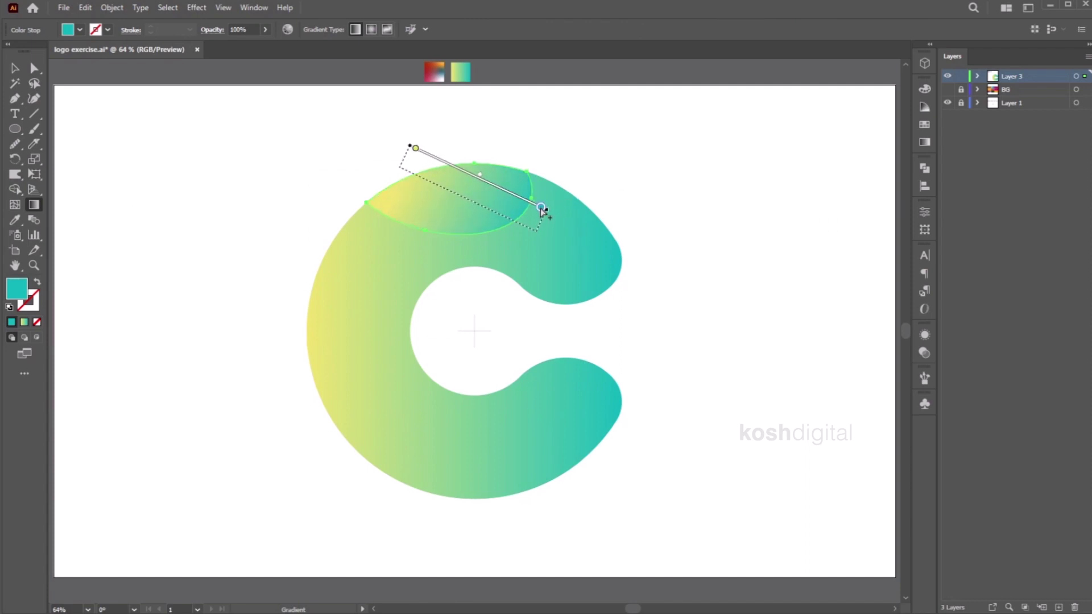
{"action": "key", "text": "v"}
Step: Redirect the gradient of the C's lower ellipse piece diagonally from yellow at the lower left to teal at the upper right
{"action": "left_click", "coordinate": [510, 435]}
{"action": "key", "text": "g"}
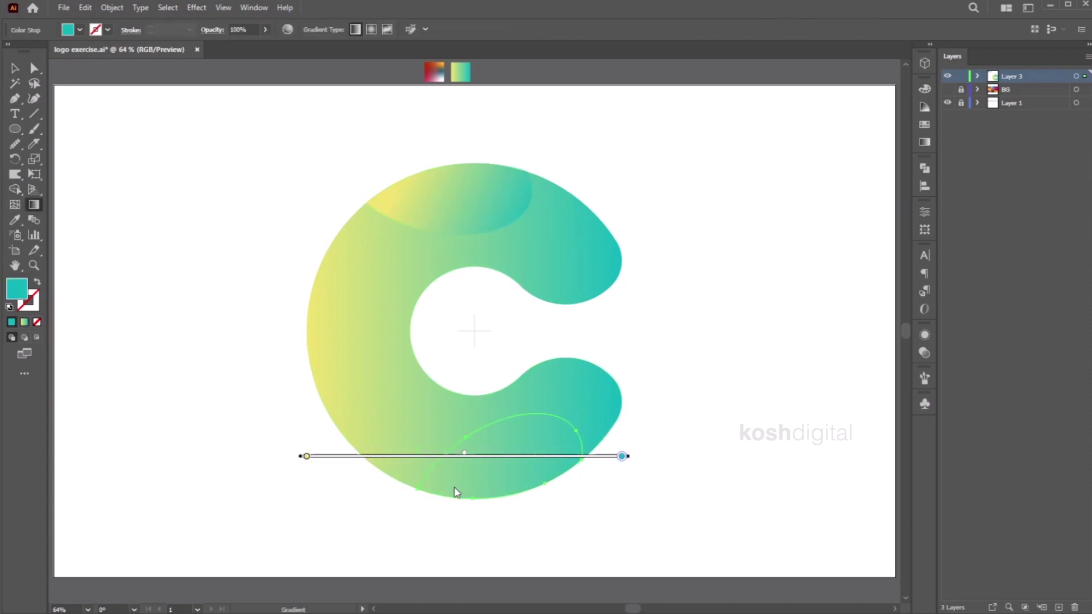
{"action": "left_click_drag", "start_coordinate": [431, 541], "coordinate": [573, 402]}
{"action": "key", "text": "v"}
Step: Reverse the gradient of the C's middle ellipse piece to run from yellow at the inner opening to teal at the left edge
{"action": "left_click", "coordinate": [377, 377]}
{"action": "key", "text": "g"}
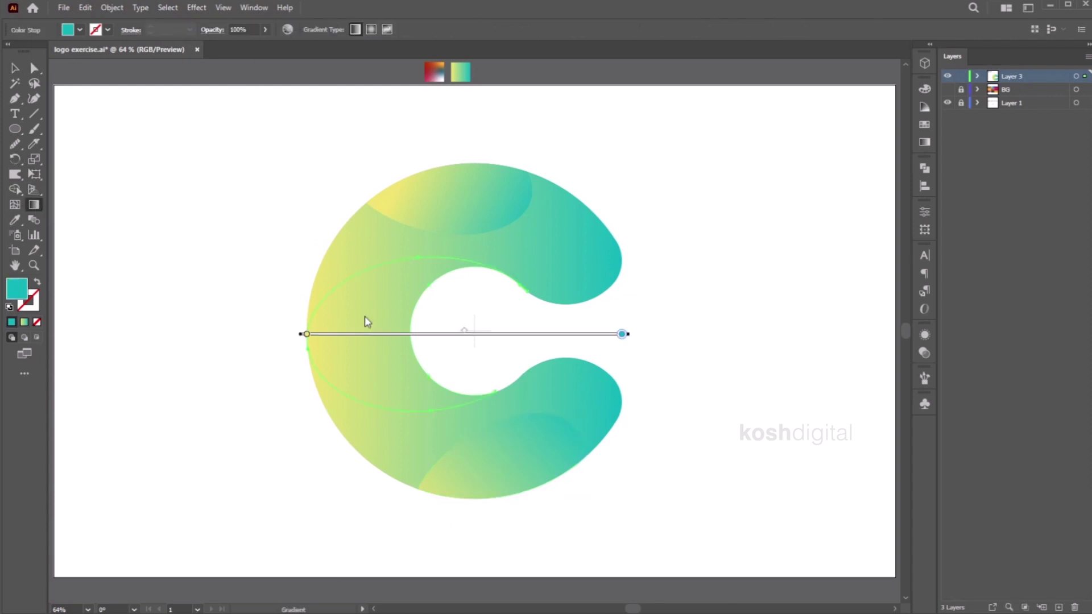
{"action": "left_click_drag", "start_coordinate": [447, 348], "coordinate": [239, 333]}
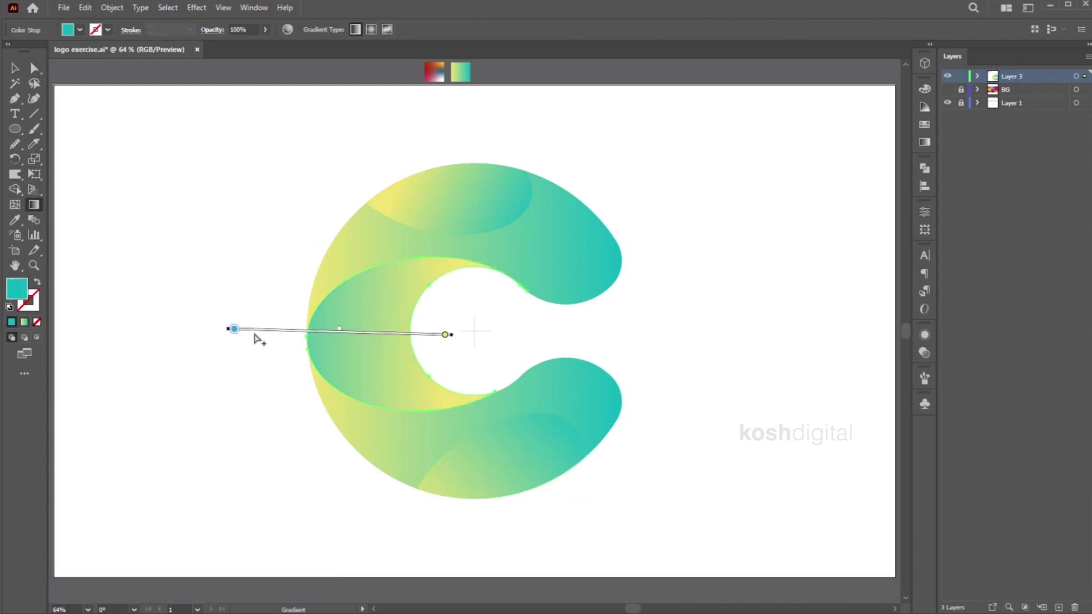
{"action": "key", "text": "v"}
{"action": "left_click", "coordinate": [739, 232]}
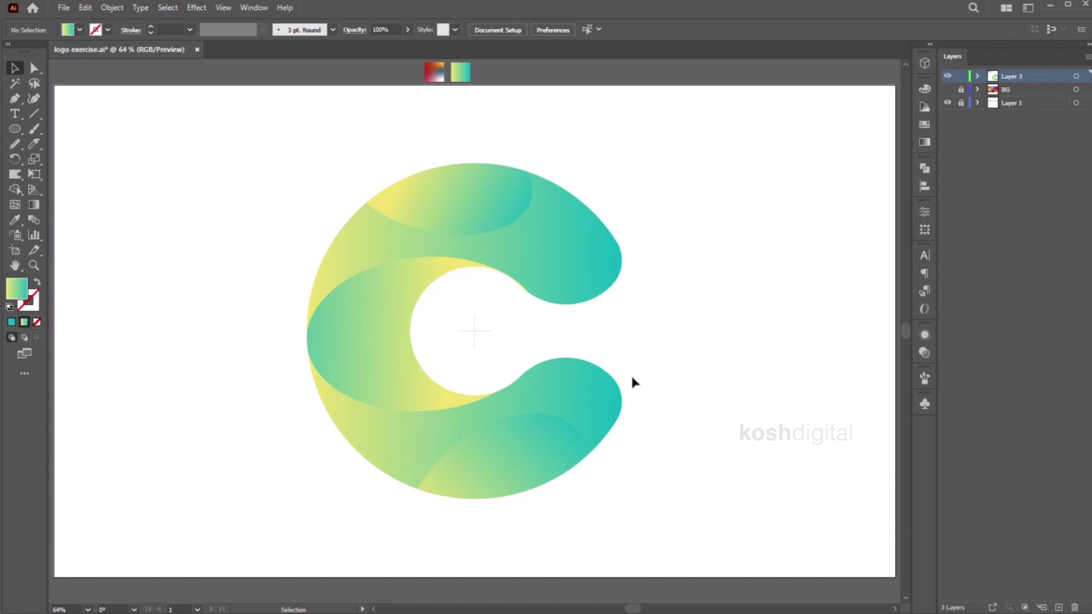
Step: Redirect the lower ellipse piece's gradient steeply from yellow at its upper right to teal below its lower edge
{"action": "left_click", "coordinate": [512, 438]}
{"action": "left_click", "coordinate": [35, 205]}
{"action": "mouse_move", "coordinate": [505, 534]}
{"action": "left_mouse_down"}
{"action": "mouse_move", "coordinate": [547, 382]}
{"action": "mouse_move", "coordinate": [548, 434]}
{"action": "mouse_move", "coordinate": [522, 396]}
{"action": "mouse_move", "coordinate": [510, 496]}
{"action": "mouse_move", "coordinate": [438, 550]}
{"action": "mouse_move", "coordinate": [475, 512]}
{"action": "mouse_move", "coordinate": [436, 527]}
{"action": "mouse_move", "coordinate": [494, 514]}
{"action": "left_mouse_up"}
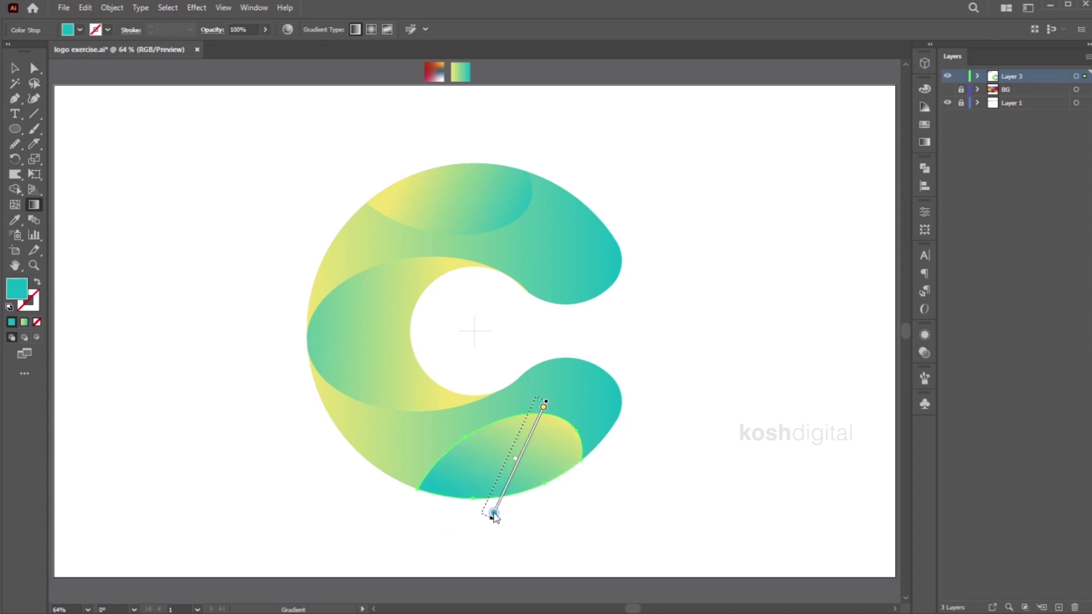
Step: Reverse the gradient of the C's upper ellipse piece to run diagonally from teal at the upper left to yellow at the lower right
{"action": "left_click", "coordinate": [14, 66]}
{"action": "left_click", "coordinate": [807, 248]}
{"action": "left_click", "coordinate": [466, 202]}
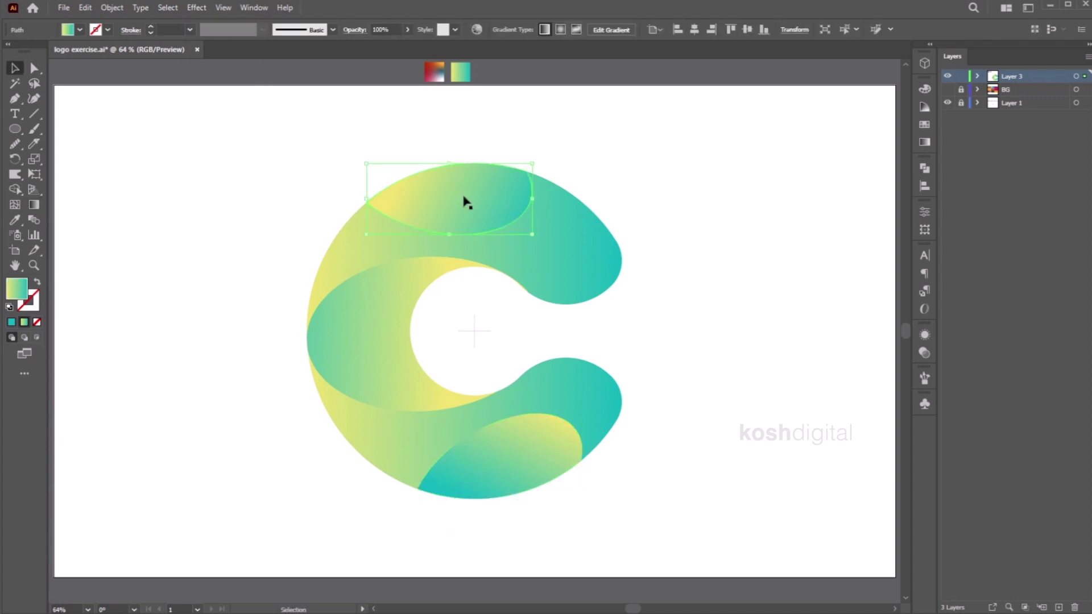
{"action": "left_click", "coordinate": [36, 206]}
{"action": "mouse_move", "coordinate": [396, 139]}
{"action": "left_mouse_down"}
{"action": "mouse_move", "coordinate": [501, 219]}
{"action": "mouse_move", "coordinate": [386, 141]}
{"action": "mouse_move", "coordinate": [354, 138]}
{"action": "mouse_move", "coordinate": [383, 130]}
{"action": "mouse_move", "coordinate": [319, 126]}
{"action": "mouse_move", "coordinate": [393, 117]}
{"action": "mouse_move", "coordinate": [387, 129]}
{"action": "left_mouse_up"}
{"action": "left_click", "coordinate": [17, 69]}
{"action": "left_click", "coordinate": [183, 104]}
{"action": "left_click", "coordinate": [553, 260]}
{"action": "left_click", "coordinate": [512, 303]}
{"action": "left_click", "coordinate": [520, 290]}
{"action": "left_click", "coordinate": [836, 337]}
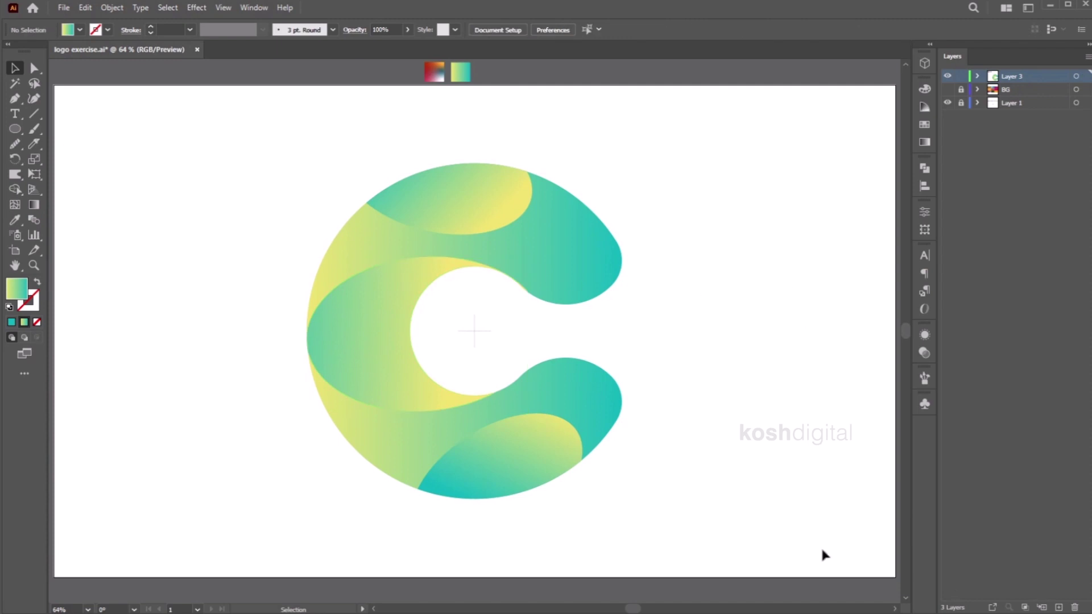
Step: Add a background rectangle covering the whole artboard behind the C and fill it from the red multicolour gradient sample above the artboard
{"action": "left_click_drag", "start_coordinate": [15, 128], "coordinate": [57, 130]}
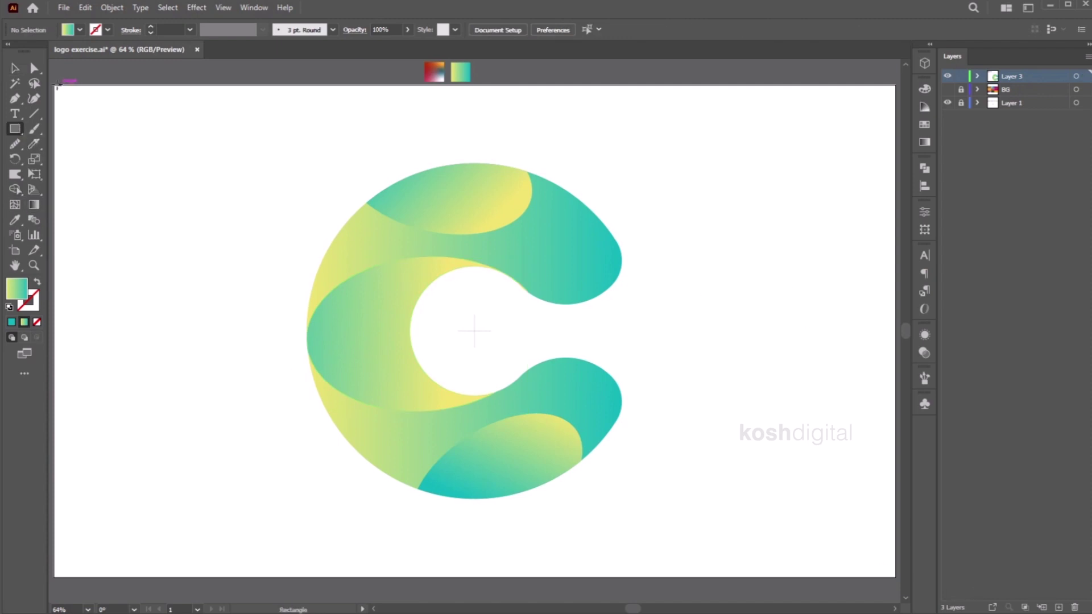
{"action": "left_click_drag", "start_coordinate": [54, 85], "coordinate": [896, 577]}
{"action": "key", "text": "v"}
{"action": "right_click", "coordinate": [704, 206]}
{"action": "mouse_move", "coordinate": [731, 432]}
{"action": "left_click", "coordinate": [870, 472]}
{"action": "left_click", "coordinate": [12, 221]}
{"action": "left_click", "coordinate": [434, 73]}
{"action": "left_click", "coordinate": [16, 68]}
{"action": "left_click", "coordinate": [602, 73]}
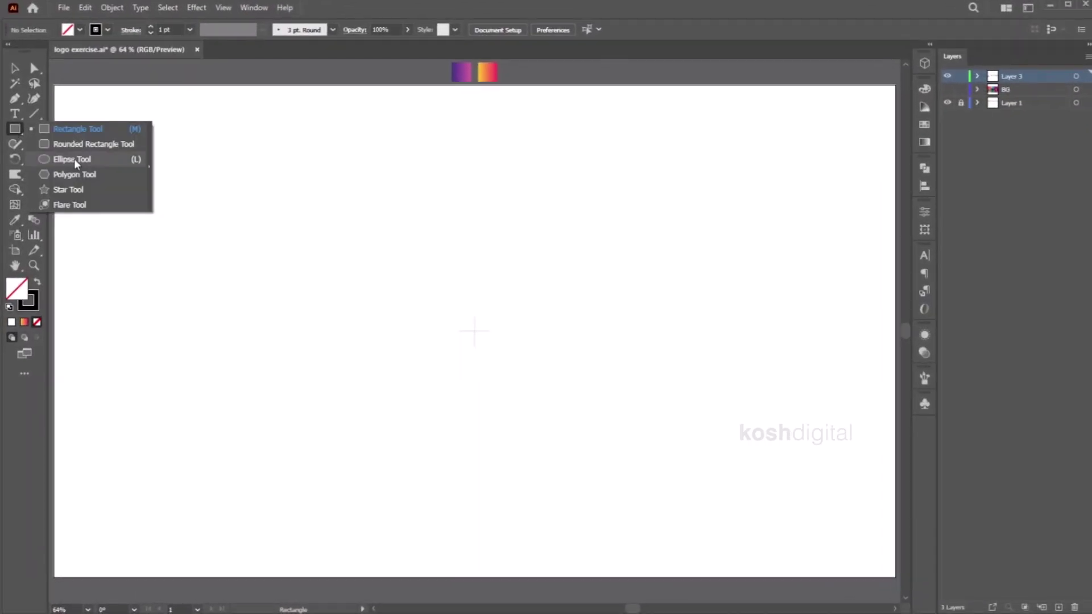
Step: Draw an unfilled circle about 486 px wide outward from the centre of the artboard
{"action": "left_click", "coordinate": [73, 159]}
{"action": "mouse_move", "coordinate": [475, 331]}
{"action": "left_mouse_down"}
{"action": "mouse_move", "coordinate": [578, 244]}
{"action": "mouse_move", "coordinate": [586, 220]}
{"action": "left_mouse_up"}
{"action": "left_click", "coordinate": [17, 69]}
{"action": "left_click", "coordinate": [540, 252]}
{"action": "left_click", "coordinate": [543, 243]}
{"action": "left_click", "coordinate": [711, 245]}
Step: Create two smaller overlapping circles inside the large circle, one touching its left edge and one touching its right edge
{"action": "left_click", "coordinate": [391, 260]}
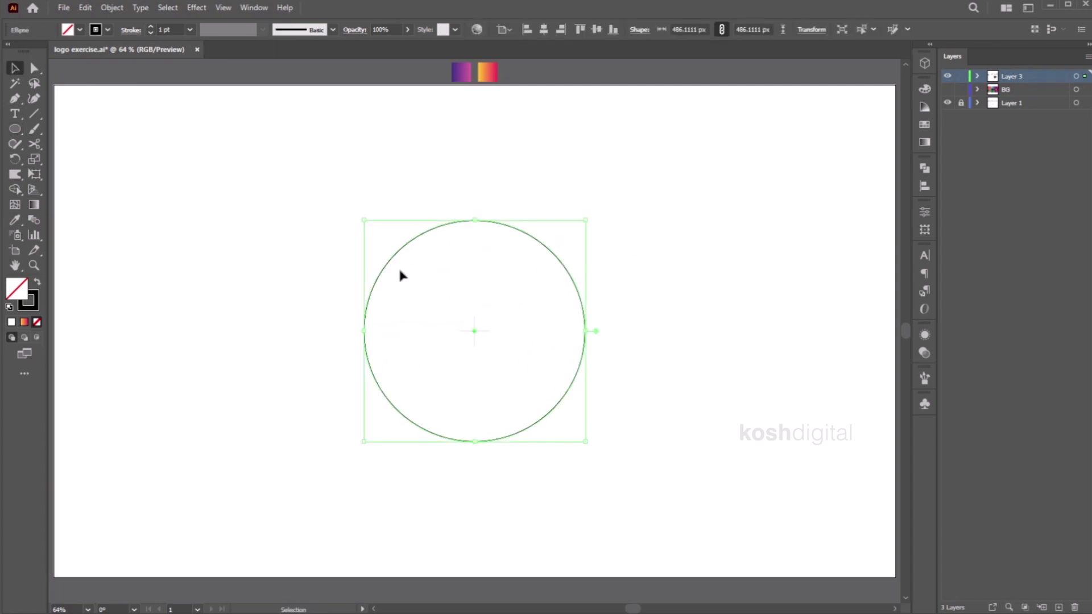
{"action": "left_click_drag", "start_coordinate": [362, 330], "coordinate": [417, 337]}
{"action": "left_click_drag", "start_coordinate": [431, 344], "coordinate": [422, 344]}
{"action": "left_click", "coordinate": [619, 244]}
{"action": "left_click_drag", "start_coordinate": [572, 290], "coordinate": [500, 275]}
{"action": "key", "text": "a"}
{"action": "key", "text": "v"}
{"action": "left_click", "coordinate": [628, 441]}
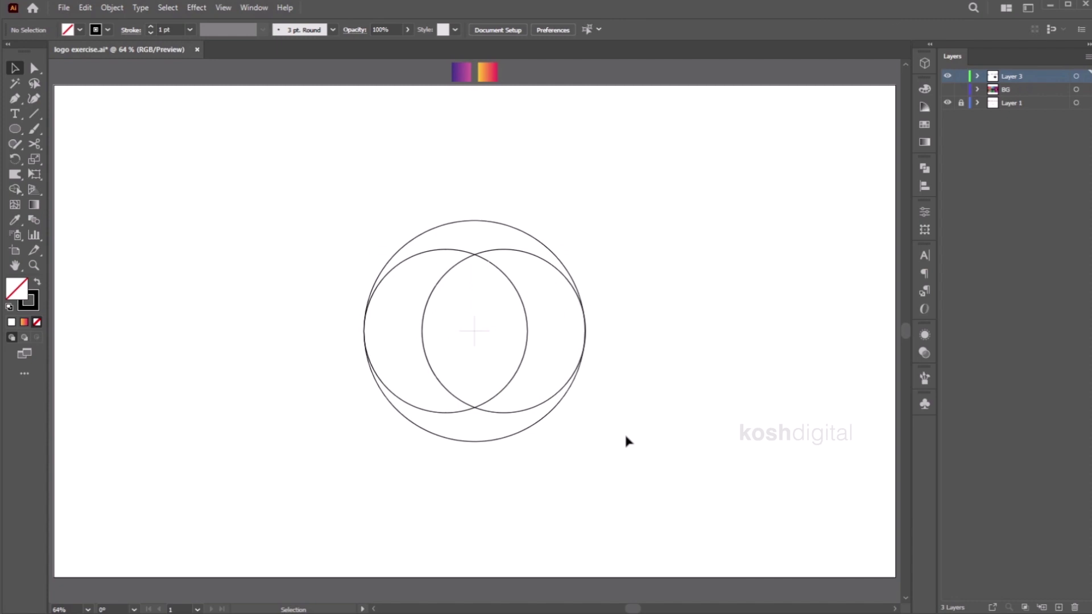
Step: Draw a rectangle about 272 by 24 px rightward from the circle's centre and a horizontal line above it extending past the circle
{"action": "left_click", "coordinate": [18, 133]}
{"action": "left_click", "coordinate": [102, 129]}
{"action": "left_click_drag", "start_coordinate": [473, 329], "coordinate": [599, 342]}
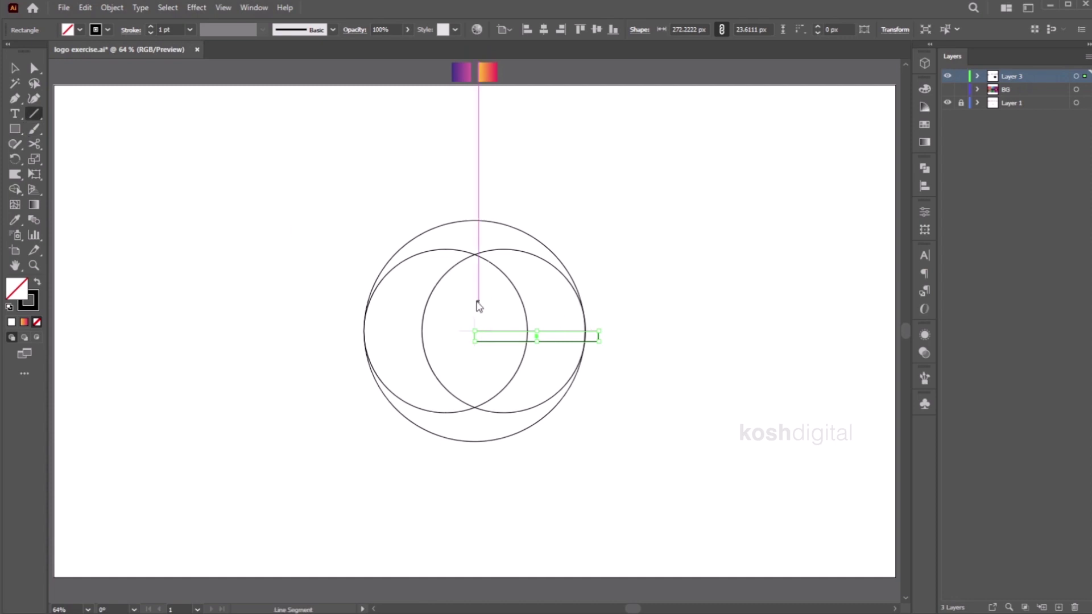
{"action": "left_click_drag", "start_coordinate": [475, 301], "coordinate": [623, 301]}
Step: Merge the overlapping regions with Shape Builder into the letter G's upper arc, left crescent and lower-right hook with crossbar
{"action": "key", "text": "v"}
{"action": "left_click_drag", "start_coordinate": [638, 451], "coordinate": [85, 165]}
{"action": "left_click", "coordinate": [16, 192]}
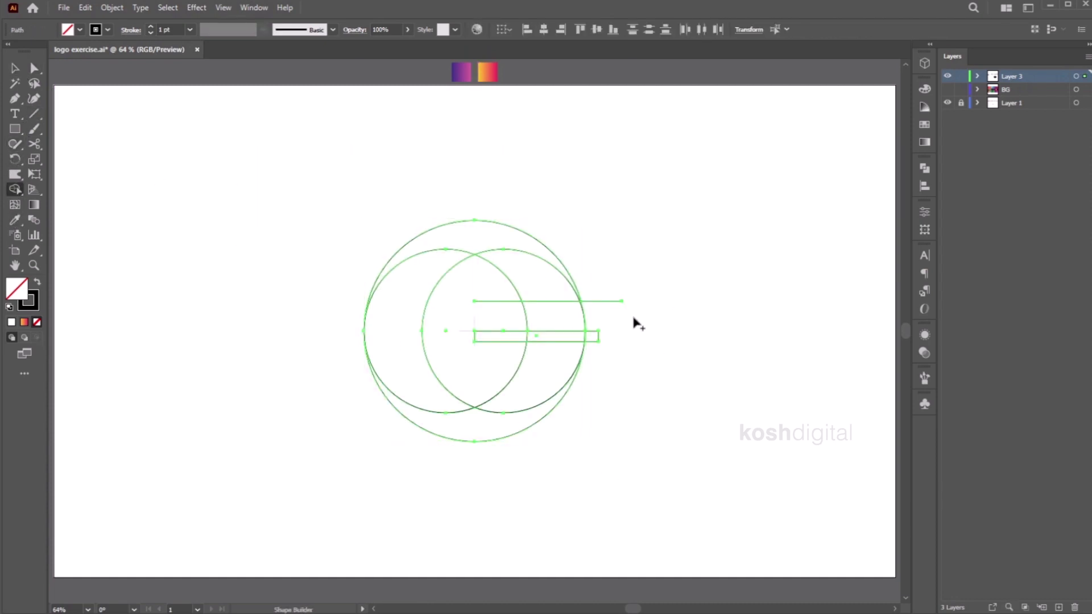
{"action": "left_click_drag", "start_coordinate": [555, 293], "coordinate": [493, 232]}
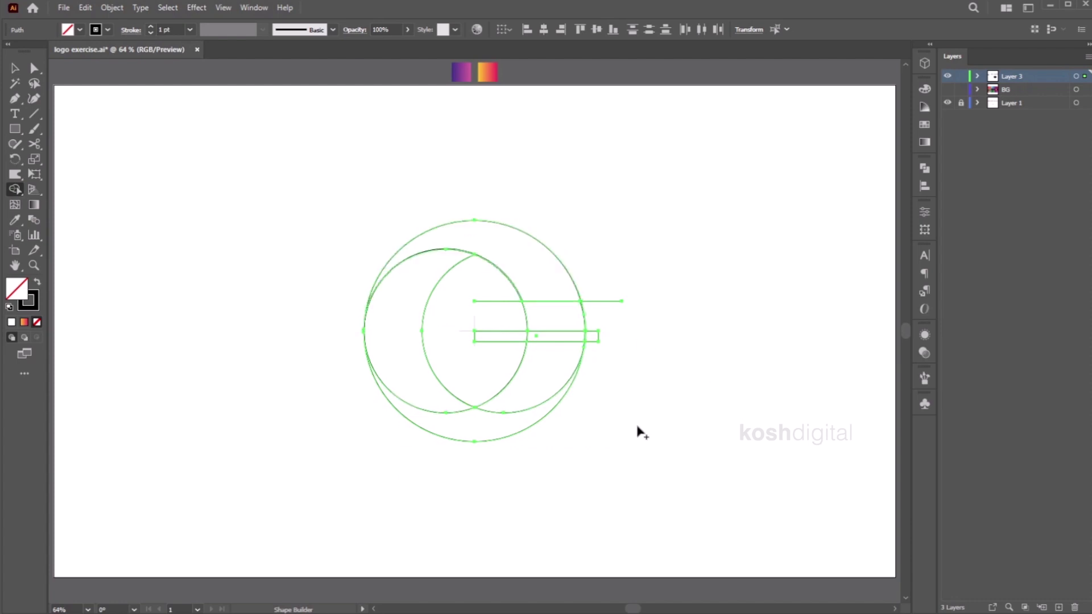
{"action": "mouse_move", "coordinate": [485, 336]}
{"action": "left_mouse_down"}
{"action": "mouse_move", "coordinate": [547, 347]}
{"action": "mouse_move", "coordinate": [548, 372]}
{"action": "mouse_move", "coordinate": [503, 425]}
{"action": "mouse_move", "coordinate": [426, 394]}
{"action": "mouse_move", "coordinate": [402, 368]}
{"action": "left_mouse_up"}
{"action": "key", "text": "v"}
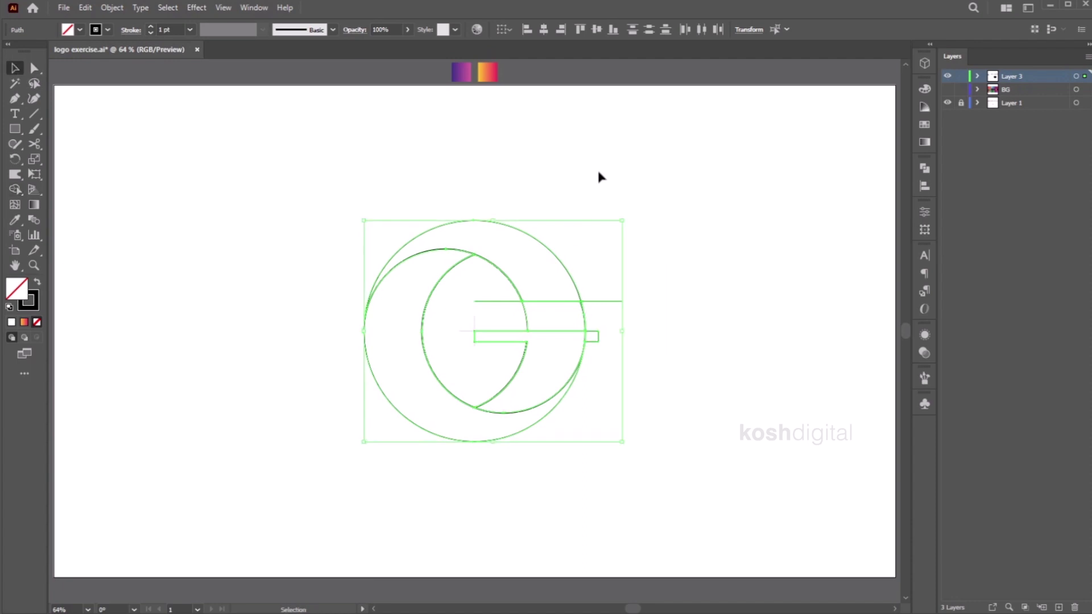
Step: Remove the leftover construction lines and fragments so only the three pieces of the G are kept
{"action": "left_click", "coordinate": [398, 407]}
{"action": "left_click", "coordinate": [443, 395]}
{"action": "left_click", "coordinate": [519, 226], "text": "shift"}
{"action": "key", "text": "Delete"}
{"action": "left_click_drag", "start_coordinate": [654, 246], "coordinate": [317, 450]}
{"action": "key", "text": "Delete"}
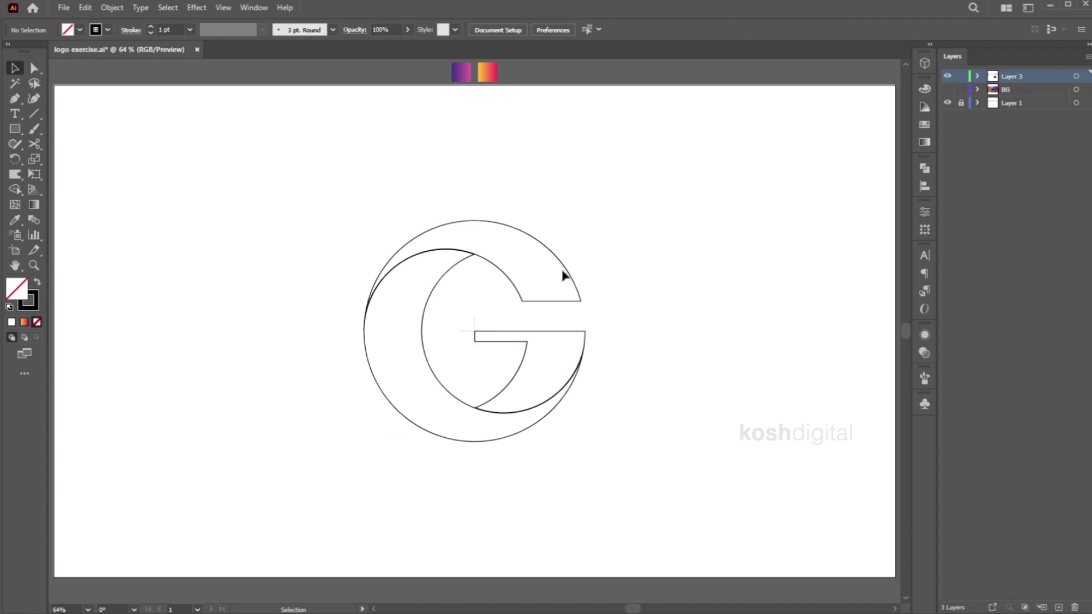
Step: Fill all three G pieces with the yellow-to-crimson gradient sample, replacing their black outlines
{"action": "left_click", "coordinate": [563, 275]}
{"action": "key", "text": "i"}
{"action": "left_click", "coordinate": [487, 72]}
{"action": "left_click", "coordinate": [17, 68]}
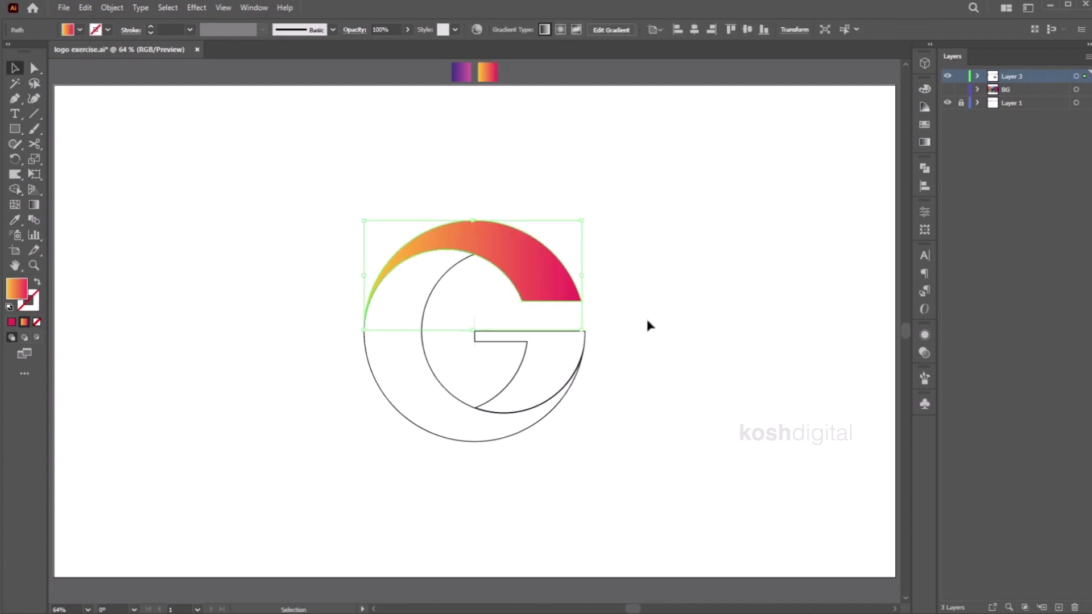
{"action": "left_click_drag", "start_coordinate": [647, 322], "coordinate": [540, 392]}
{"action": "left_click", "coordinate": [16, 220]}
{"action": "left_click", "coordinate": [488, 71]}
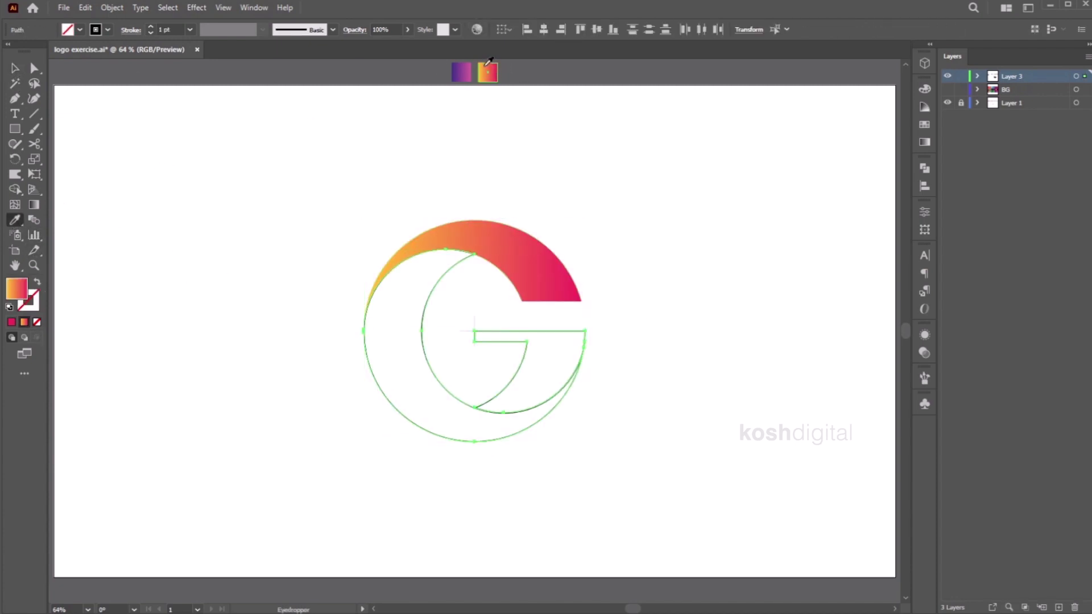
{"action": "left_click", "coordinate": [16, 68]}
{"action": "left_click", "coordinate": [660, 167]}
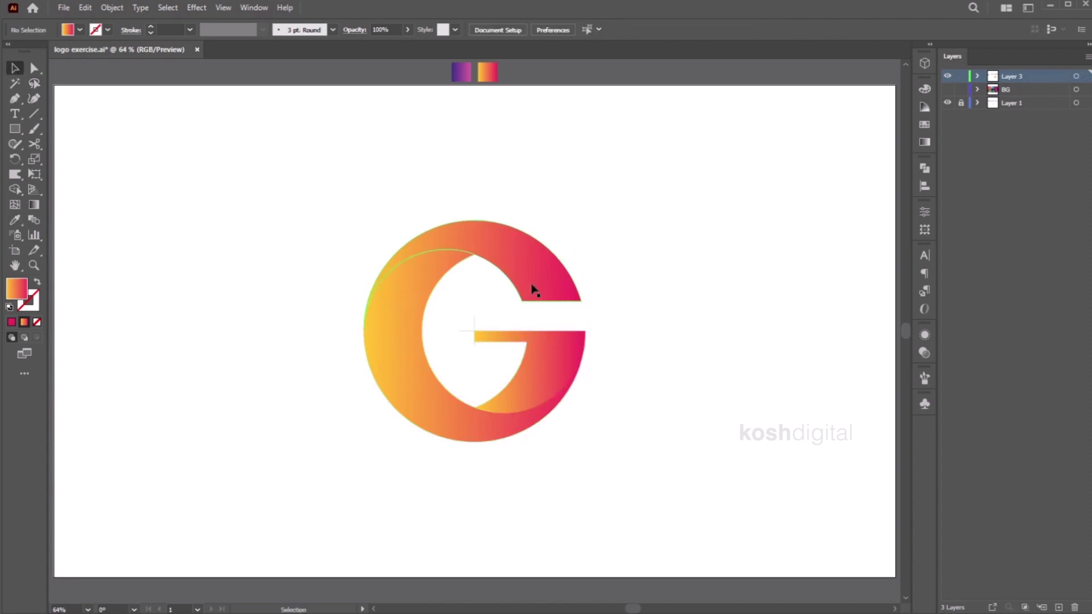
Step: Redirect the gradient of the G's left crescent to run vertically from orange at the bottom to crimson at the top
{"action": "left_click", "coordinate": [410, 373]}
{"action": "left_click", "coordinate": [33, 205]}
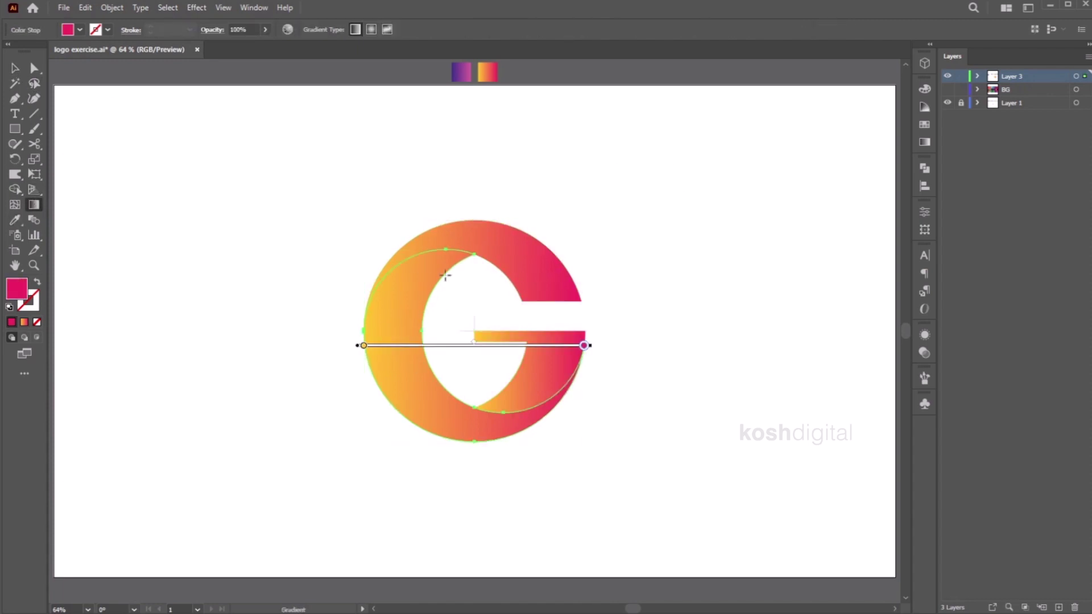
{"action": "left_click_drag", "start_coordinate": [424, 287], "coordinate": [425, 356]}
{"action": "left_click_drag", "start_coordinate": [375, 447], "coordinate": [427, 258]}
{"action": "key", "text": "v"}
{"action": "left_click", "coordinate": [595, 173]}
Step: Redirect the gradient of the G's lower-right hook to run vertically from orange at the crossbar to crimson at the lower edge
{"action": "left_click", "coordinate": [540, 385]}
{"action": "key", "text": "g"}
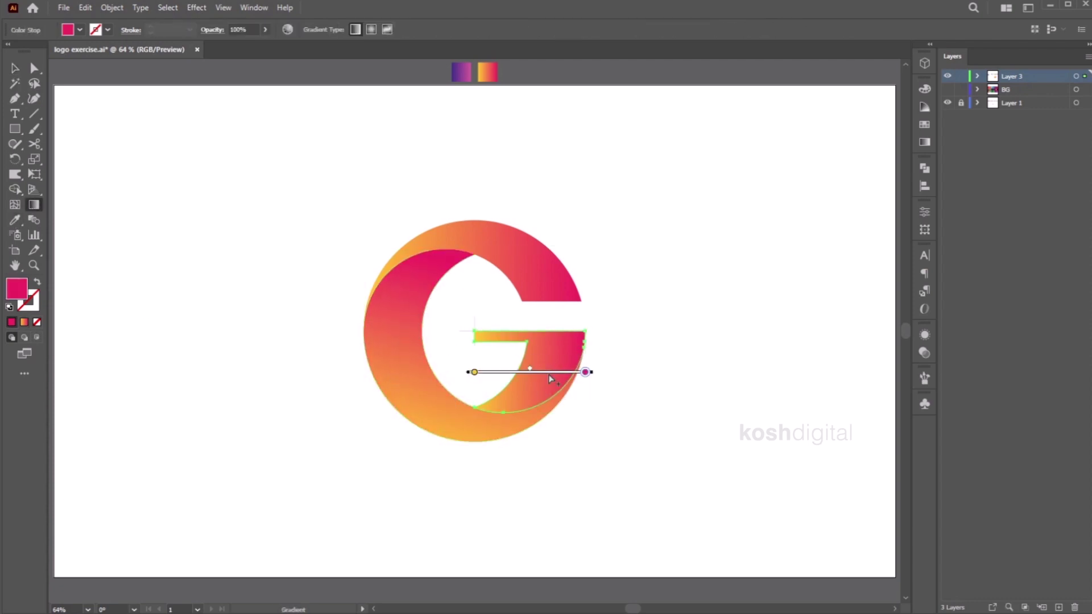
{"action": "left_click_drag", "start_coordinate": [520, 398], "coordinate": [501, 405]}
{"action": "left_click_drag", "start_coordinate": [589, 302], "coordinate": [505, 375]}
{"action": "mouse_move", "coordinate": [522, 314]}
{"action": "left_mouse_down"}
{"action": "mouse_move", "coordinate": [522, 370]}
{"action": "mouse_move", "coordinate": [555, 446]}
{"action": "mouse_move", "coordinate": [580, 415]}
{"action": "mouse_move", "coordinate": [541, 456]}
{"action": "mouse_move", "coordinate": [544, 435]}
{"action": "left_mouse_up"}
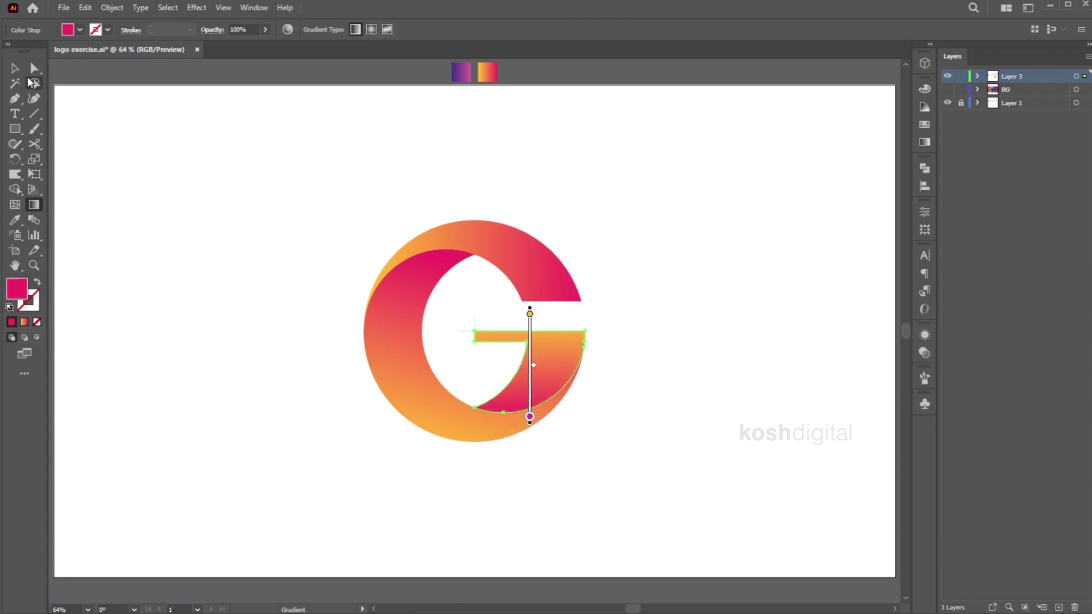
{"action": "key", "text": "v"}
{"action": "left_click", "coordinate": [705, 189]}
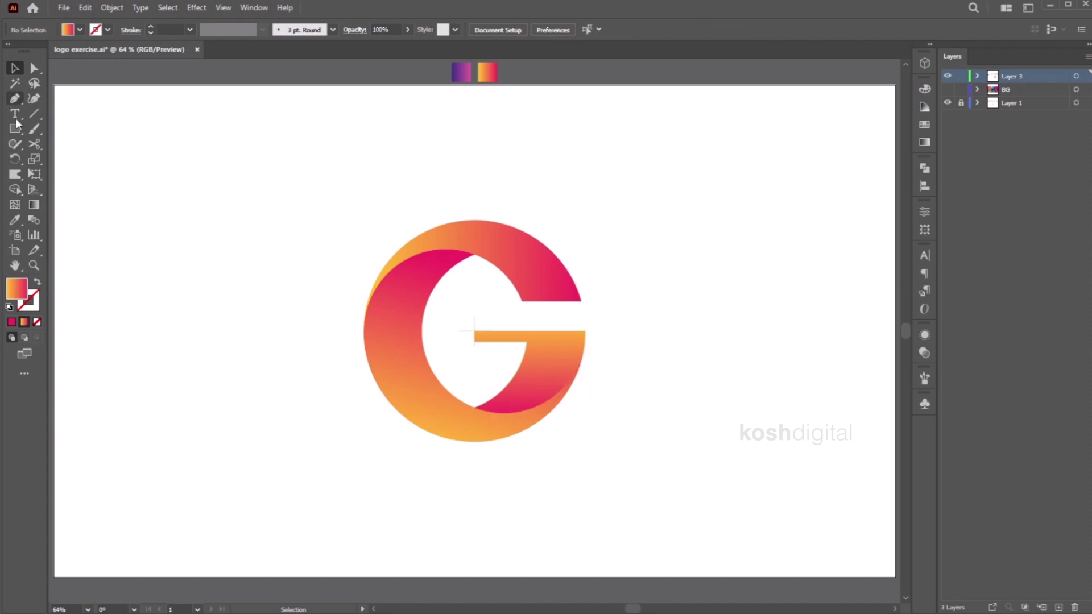
Step: Add a rectangle covering the artboard behind the G and fill it with the purple-to-pink gradient sample
{"action": "left_click_drag", "start_coordinate": [54, 85], "coordinate": [896, 577]}
{"action": "key", "text": "v"}
{"action": "right_click", "coordinate": [681, 134]}
{"action": "mouse_move", "coordinate": [711, 364]}
{"action": "left_click", "coordinate": [842, 404]}
{"action": "left_click", "coordinate": [15, 221]}
{"action": "left_click", "coordinate": [460, 73]}
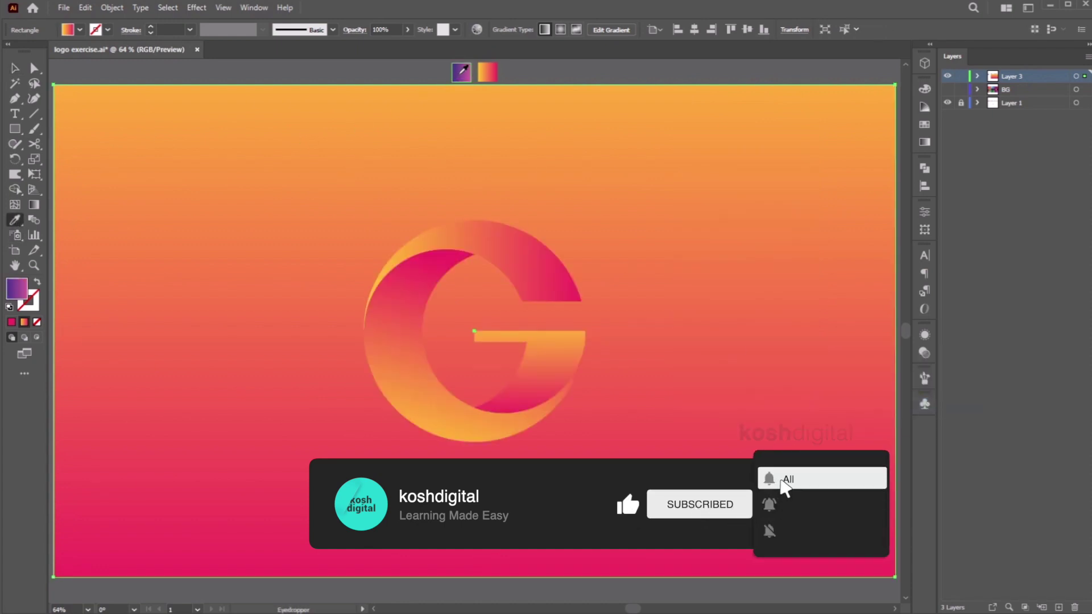
{"action": "left_click", "coordinate": [15, 68]}
{"action": "left_click", "coordinate": [200, 71]}
Step: Shorten and tilt the gradient of the G's upper arc to run from yellow near its top to crimson toward its right end
{"action": "left_click", "coordinate": [535, 284]}
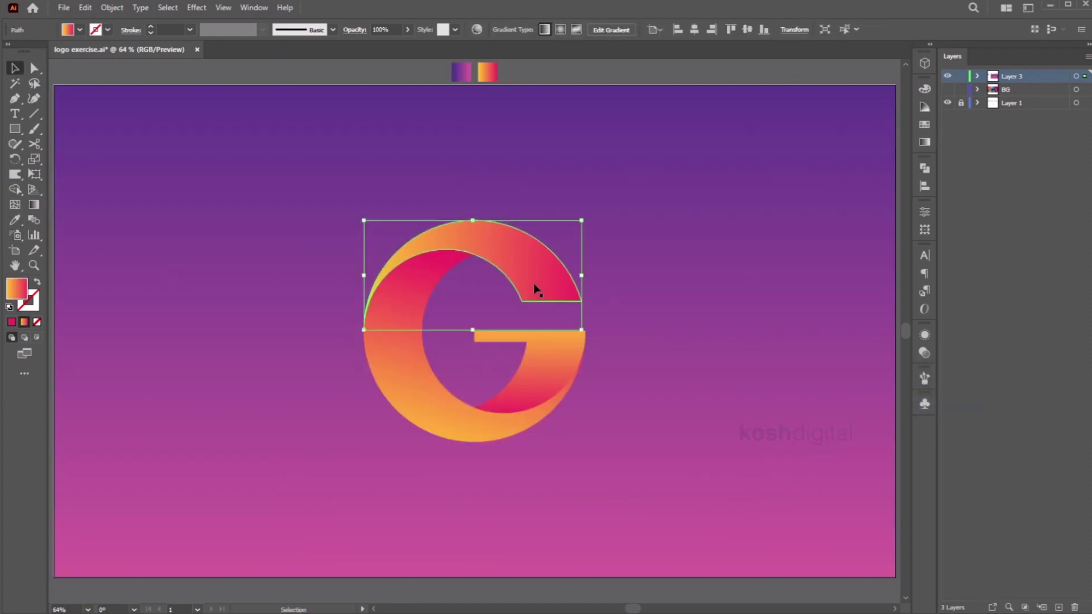
{"action": "left_click", "coordinate": [34, 205]}
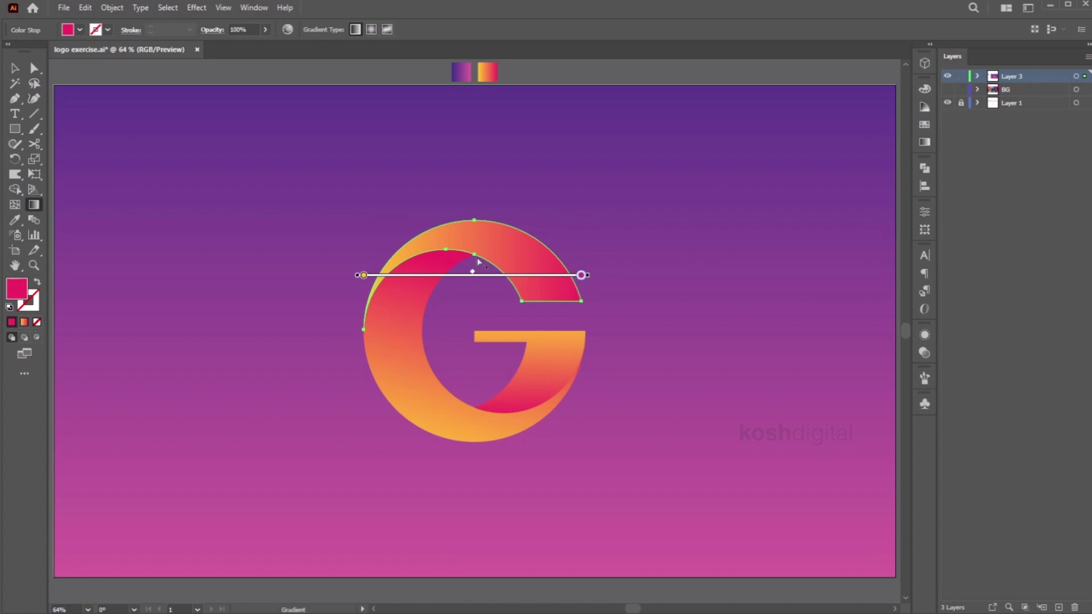
{"action": "mouse_move", "coordinate": [448, 229]}
{"action": "left_mouse_down"}
{"action": "mouse_move", "coordinate": [588, 261]}
{"action": "mouse_move", "coordinate": [571, 249]}
{"action": "left_mouse_up"}
{"action": "key", "text": "v"}
{"action": "key", "text": "ctrl+shift+a"}
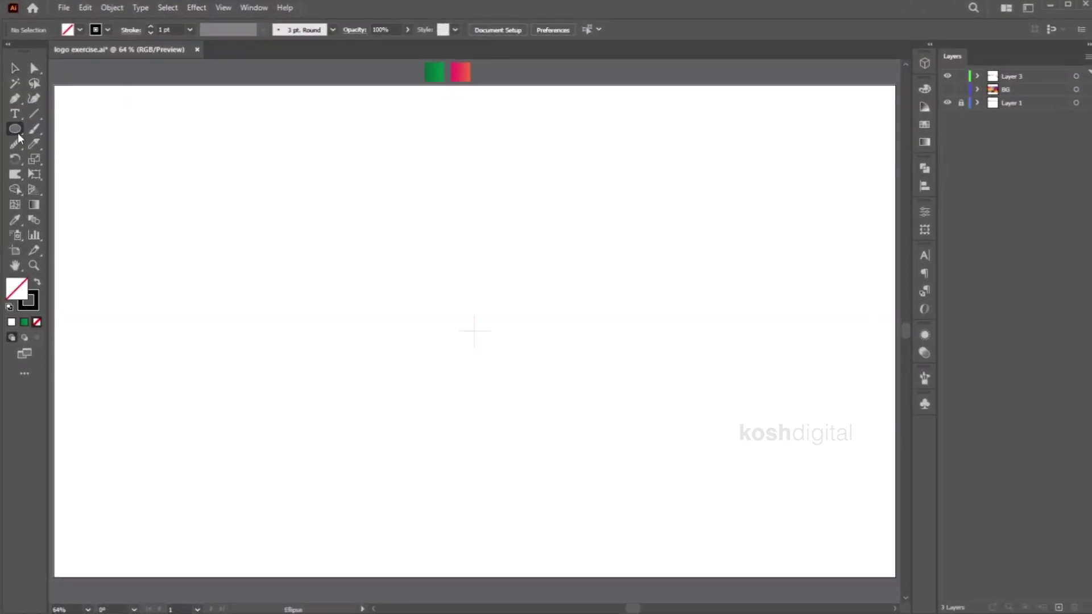
Step: Create a 150 px circle centred on the new artboard's centre mark
{"action": "left_click", "coordinate": [474, 330]}
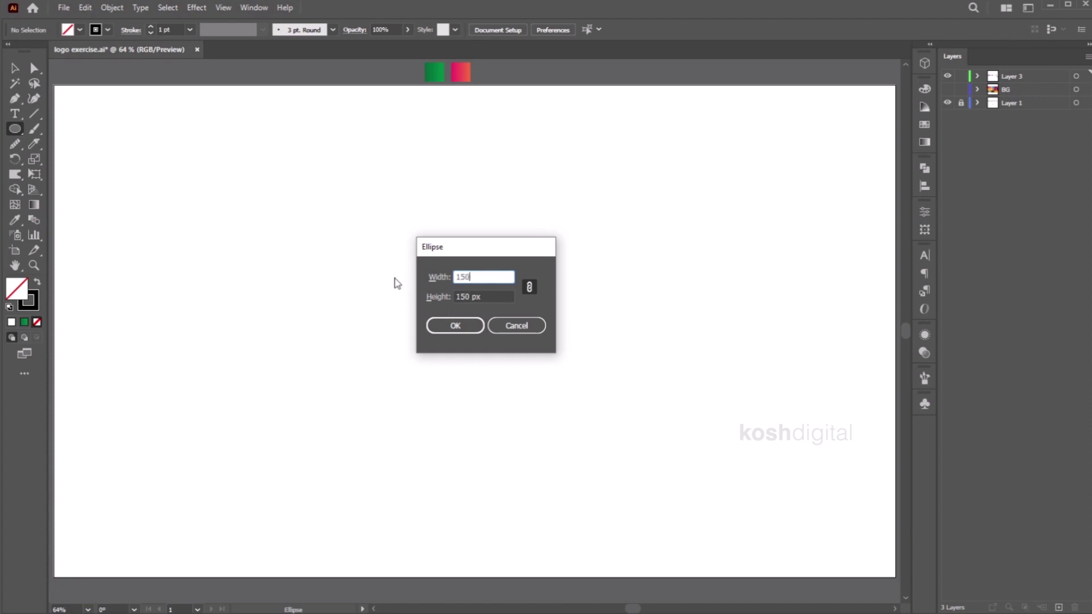
{"action": "key", "text": "Return"}
{"action": "left_click", "coordinate": [14, 68]}
{"action": "left_click", "coordinate": [70, 71]}
{"action": "left_click", "coordinate": [12, 129]}
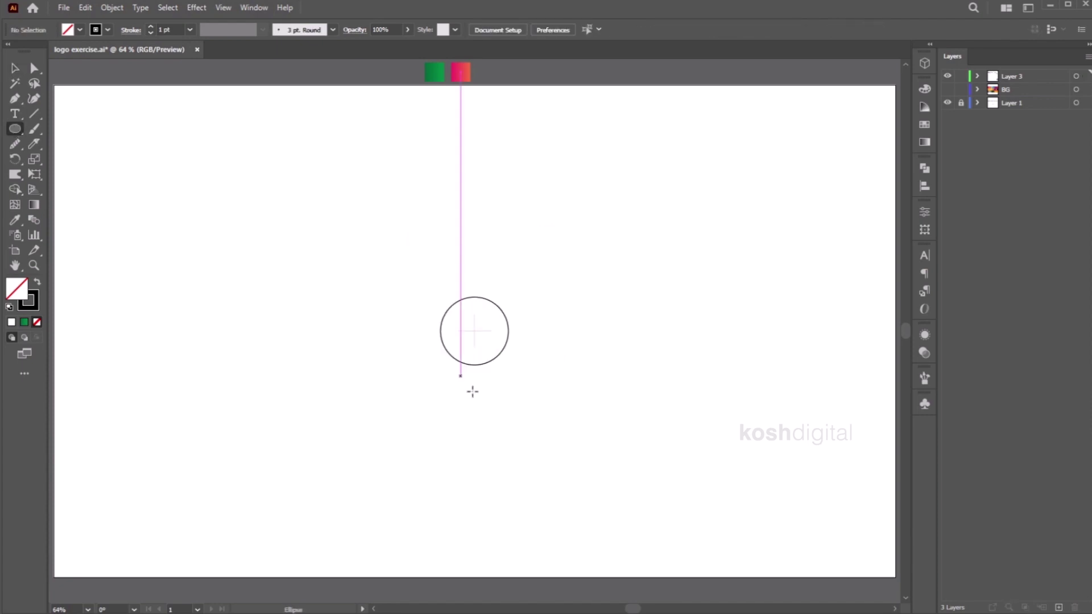
Step: Create a 450 px circle concentric with the small circle
{"action": "left_click", "coordinate": [472, 331], "text": "alt"}
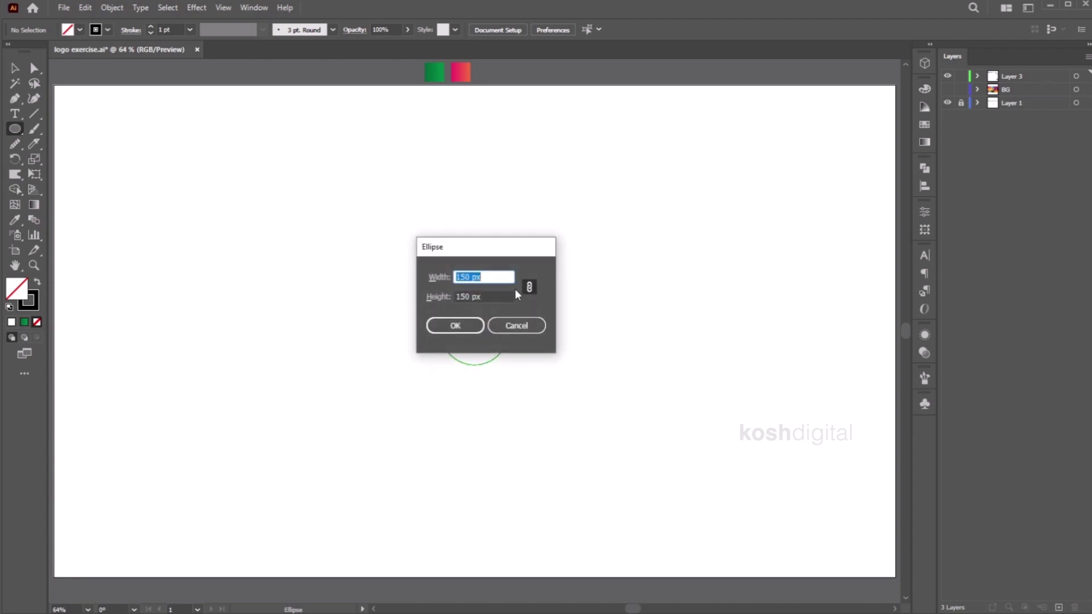
{"action": "type", "text": "450"}
{"action": "key", "text": "Return"}
{"action": "key", "text": "v"}
{"action": "left_click", "coordinate": [714, 267]}
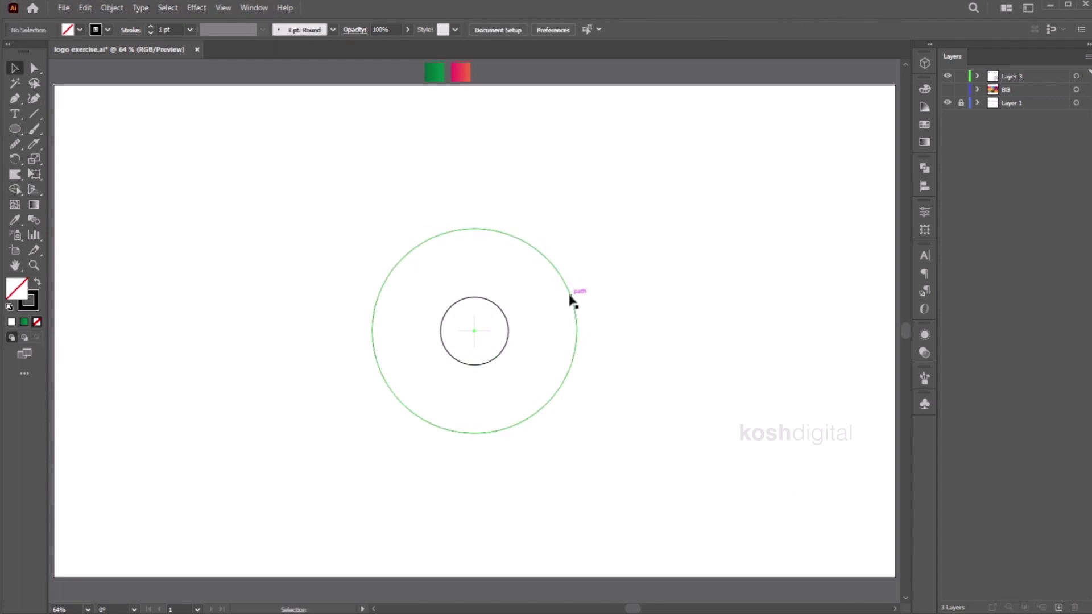
Step: Duplicate the circles rightward into a row of four evenly overlapping large circles, with small circles inside the first and third
{"action": "left_click", "coordinate": [568, 294]}
{"action": "left_click_drag", "start_coordinate": [569, 294], "coordinate": [637, 294]}
{"action": "left_click", "coordinate": [477, 229], "text": "shift"}
{"action": "key", "text": "ctrl+shift+a"}
{"action": "key", "text": "ctrl+a"}
{"action": "left_click_drag", "start_coordinate": [378, 318], "coordinate": [514, 322]}
Step: Move the whole row of circles left so that it is centred on the artboard
{"action": "key", "text": "ctrl+shift+a"}
{"action": "key", "text": "ctrl+a"}
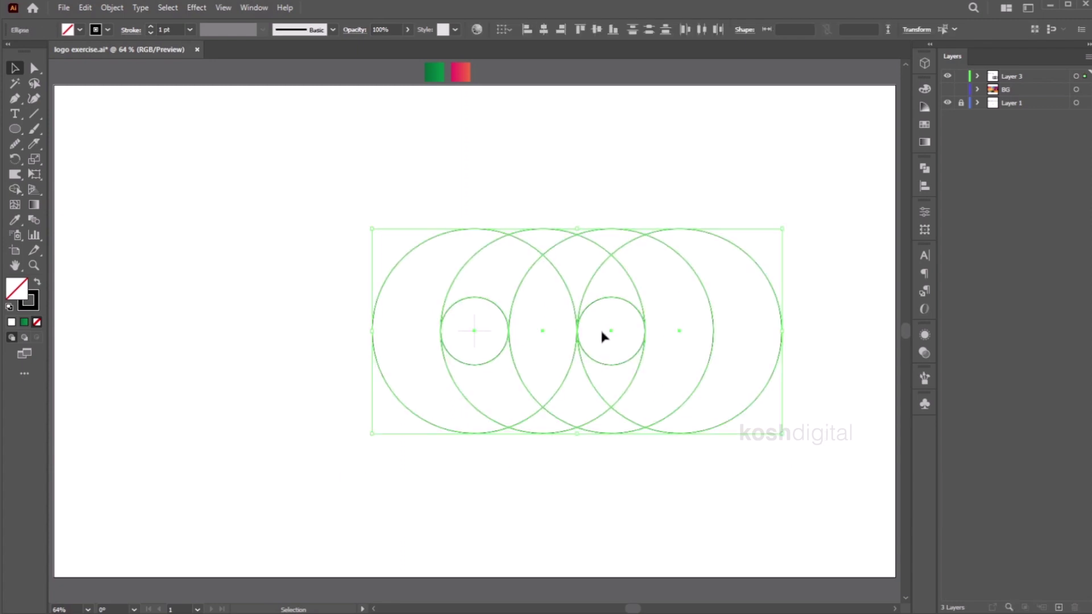
{"action": "left_click_drag", "start_coordinate": [576, 336], "coordinate": [474, 335]}
{"action": "left_click", "coordinate": [672, 189]}
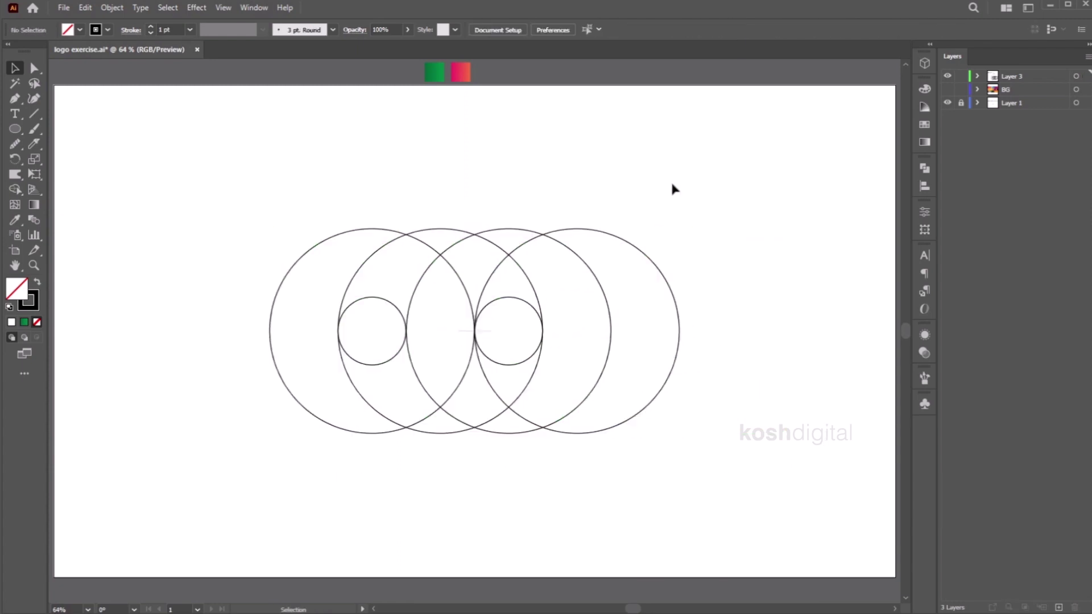
Step: Draw seven vertical lines downward from the circles' left and right edge points, each extending below the circles
{"action": "left_click_drag", "start_coordinate": [270, 331], "coordinate": [269, 488]}
{"action": "left_click_drag", "start_coordinate": [338, 331], "coordinate": [338, 500]}
{"action": "left_click_drag", "start_coordinate": [406, 331], "coordinate": [406, 503]}
{"action": "mouse_move", "coordinate": [474, 331]}
{"action": "left_mouse_down"}
{"action": "mouse_move", "coordinate": [465, 510]}
{"action": "mouse_move", "coordinate": [474, 515]}
{"action": "left_mouse_up"}
{"action": "left_click_drag", "start_coordinate": [543, 328], "coordinate": [542, 509]}
{"action": "left_click_drag", "start_coordinate": [611, 326], "coordinate": [611, 521]}
{"action": "left_click_drag", "start_coordinate": [678, 327], "coordinate": [679, 491]}
Step: Draw a horizontal baseline tangent to the bottoms of the large circles and extend it past both ends of the row
{"action": "left_click_drag", "start_coordinate": [367, 434], "coordinate": [746, 434]}
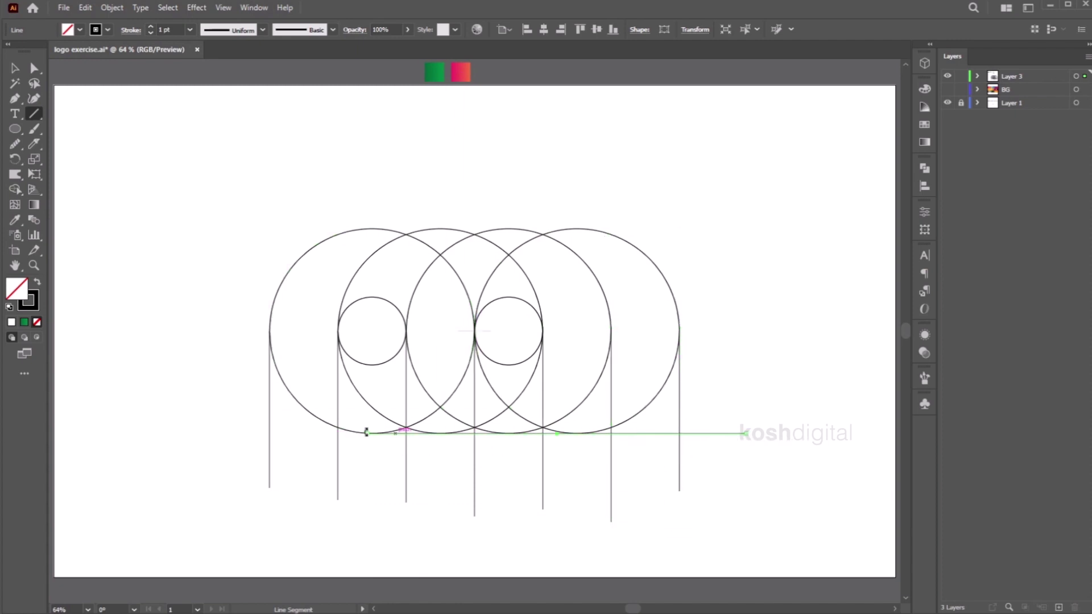
{"action": "key", "text": "a"}
{"action": "left_click", "coordinate": [366, 434]}
{"action": "left_click_drag", "start_coordinate": [367, 435], "coordinate": [222, 434]}
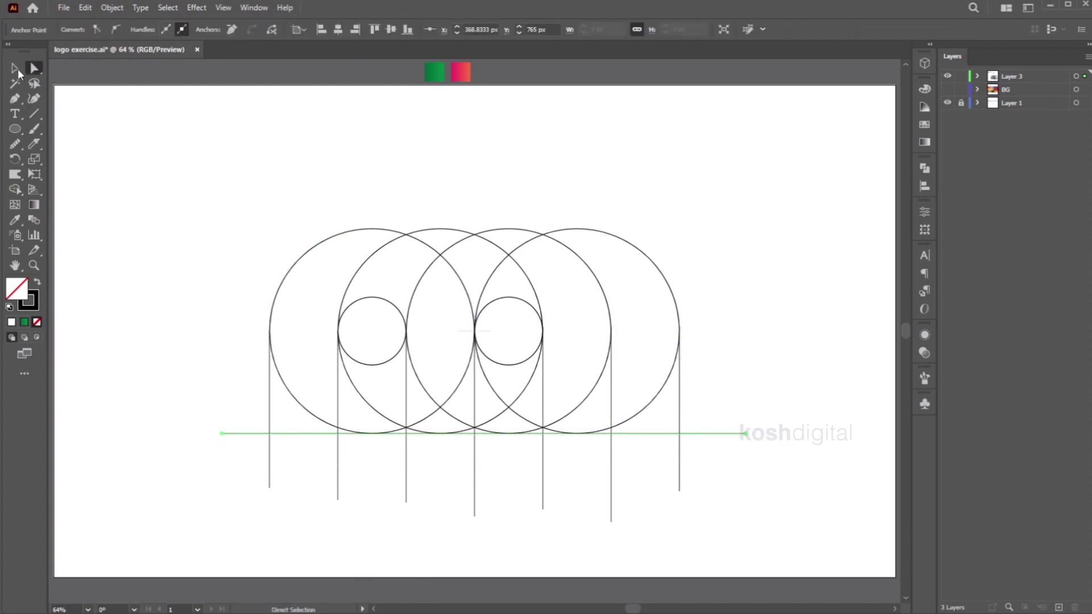
Step: Merge regions of the circles and lines with Shape Builder into the overlapping arches and right leg of a letter m
{"action": "key", "text": "v"}
{"action": "left_click", "coordinate": [756, 534]}
{"action": "left_click_drag", "start_coordinate": [754, 537], "coordinate": [171, 167]}
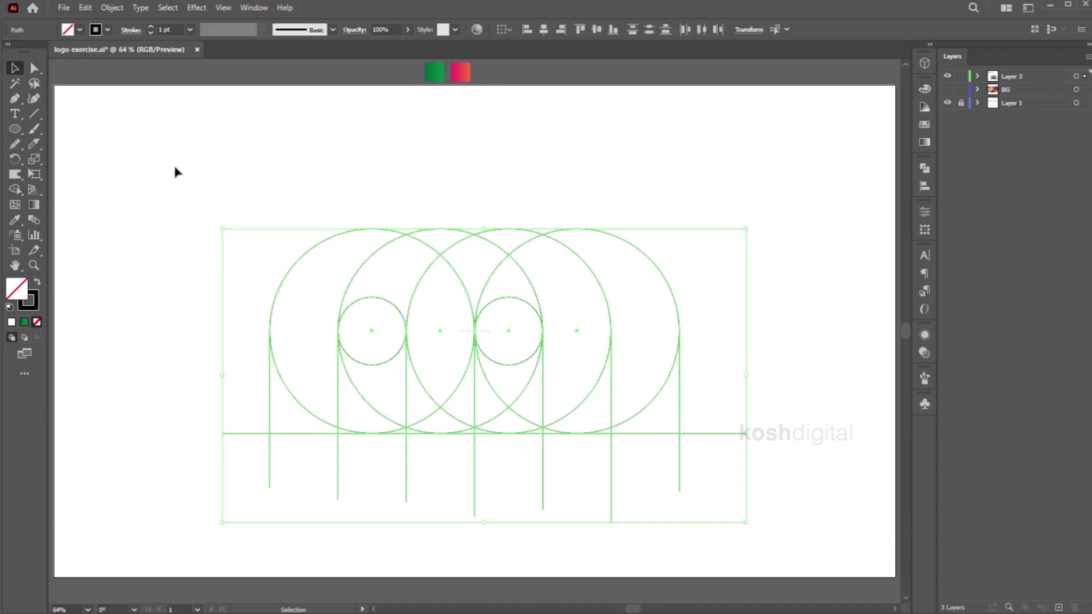
{"action": "left_click", "coordinate": [14, 190]}
{"action": "mouse_move", "coordinate": [273, 419]}
{"action": "left_mouse_down"}
{"action": "mouse_move", "coordinate": [301, 424]}
{"action": "mouse_move", "coordinate": [318, 295]}
{"action": "left_mouse_up"}
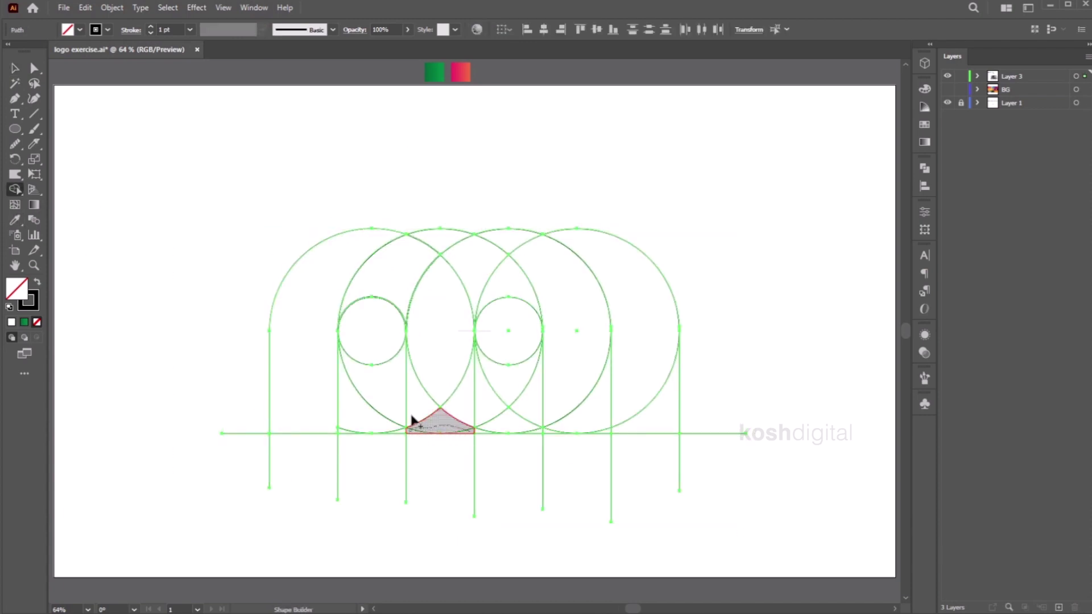
{"action": "left_click_drag", "start_coordinate": [410, 426], "coordinate": [442, 404]}
{"action": "left_click_drag", "start_coordinate": [463, 279], "coordinate": [504, 241]}
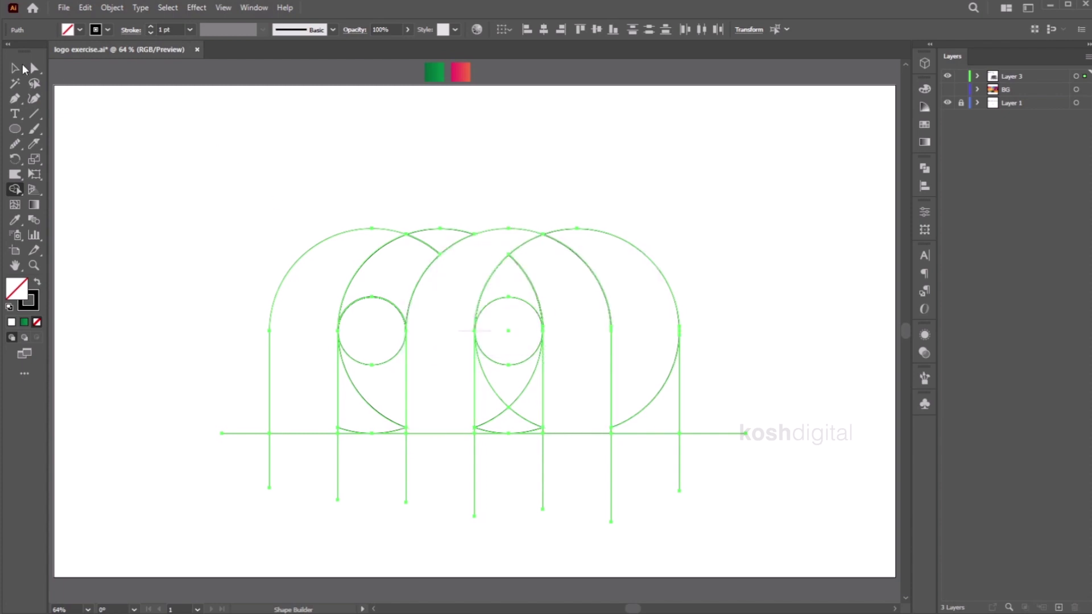
Step: Isolate the merged pieces of the m by deleting the leftover construction circles and lines
{"action": "key", "text": "v"}
{"action": "left_click", "coordinate": [497, 212]}
{"action": "left_click", "coordinate": [364, 230]}
{"action": "left_click", "coordinate": [419, 244]}
{"action": "left_click", "coordinate": [383, 231]}
{"action": "left_click", "coordinate": [478, 234], "text": "shift"}
{"action": "left_click", "coordinate": [585, 433], "text": "shift"}
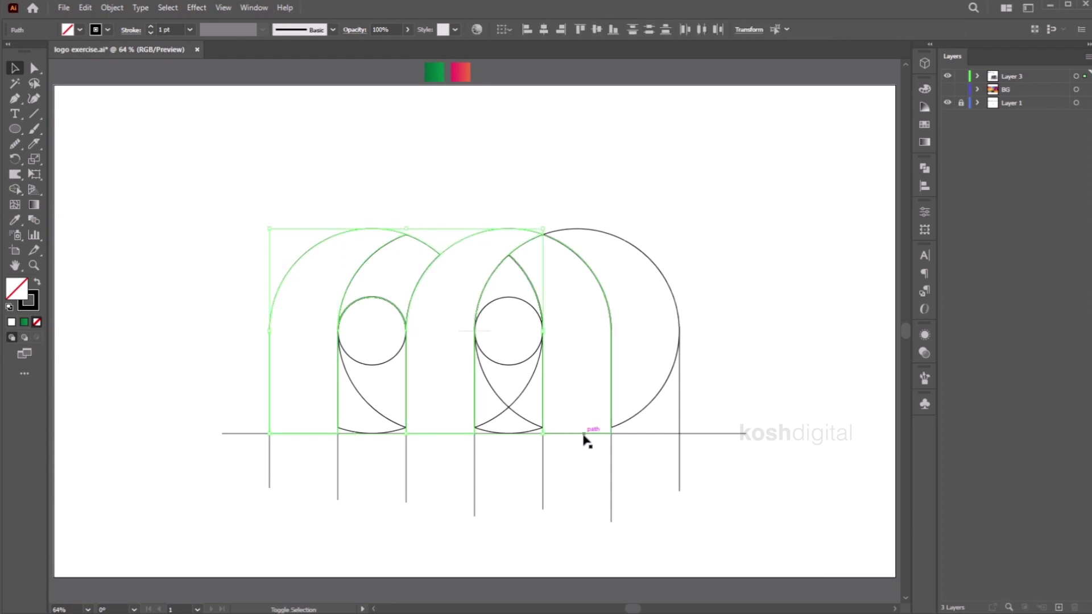
{"action": "key", "text": "Delete"}
{"action": "left_click_drag", "start_coordinate": [719, 505], "coordinate": [195, 178]}
{"action": "key", "text": "Delete"}
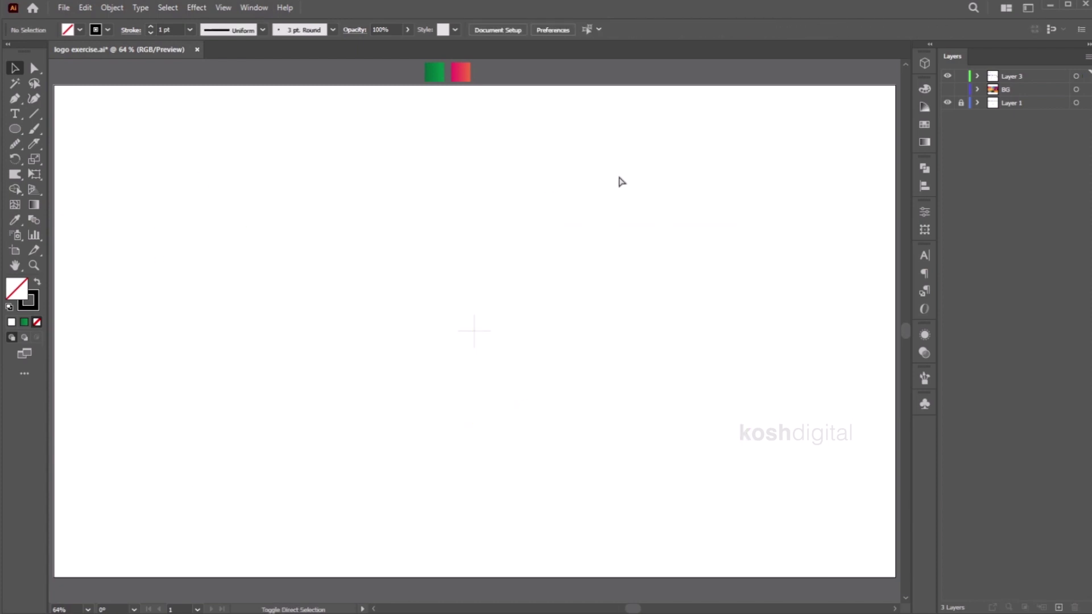
{"action": "key", "text": "ctrl+z"}
Step: Fill all the m pieces with the green gradient sampled from the swatch above the artboard
{"action": "left_click_drag", "start_coordinate": [664, 466], "coordinate": [157, 160]}
{"action": "left_click", "coordinate": [16, 221]}
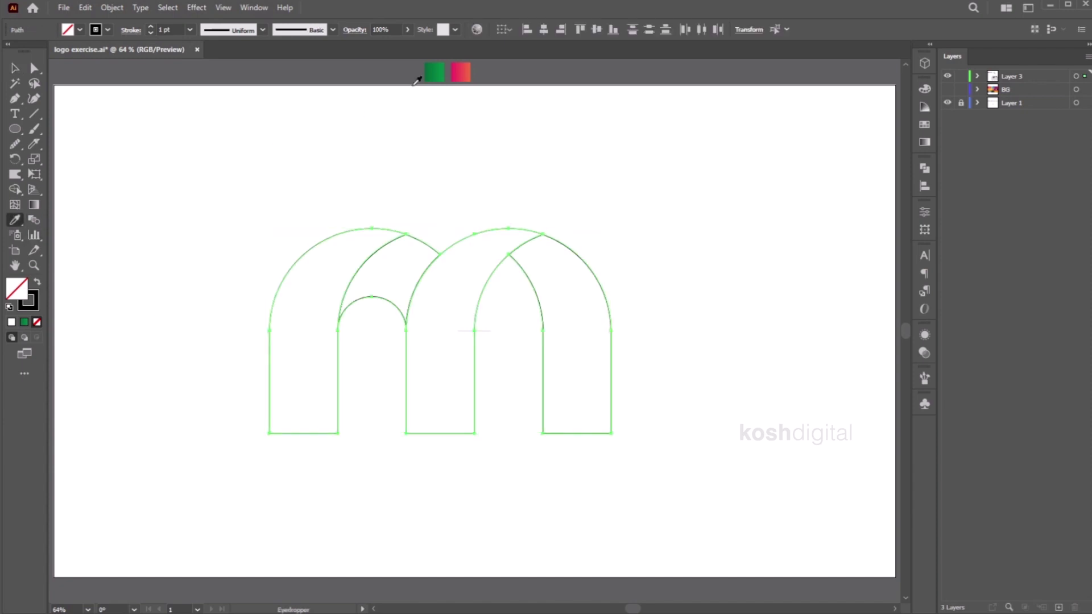
{"action": "left_click", "coordinate": [433, 73]}
{"action": "left_click", "coordinate": [16, 69]}
{"action": "left_click", "coordinate": [376, 170]}
Step: Redirect the gradients diagonally on the left arch's inner fold and on the right leg, with dark green at their upper ends
{"action": "left_click", "coordinate": [382, 266]}
{"action": "key", "text": "g"}
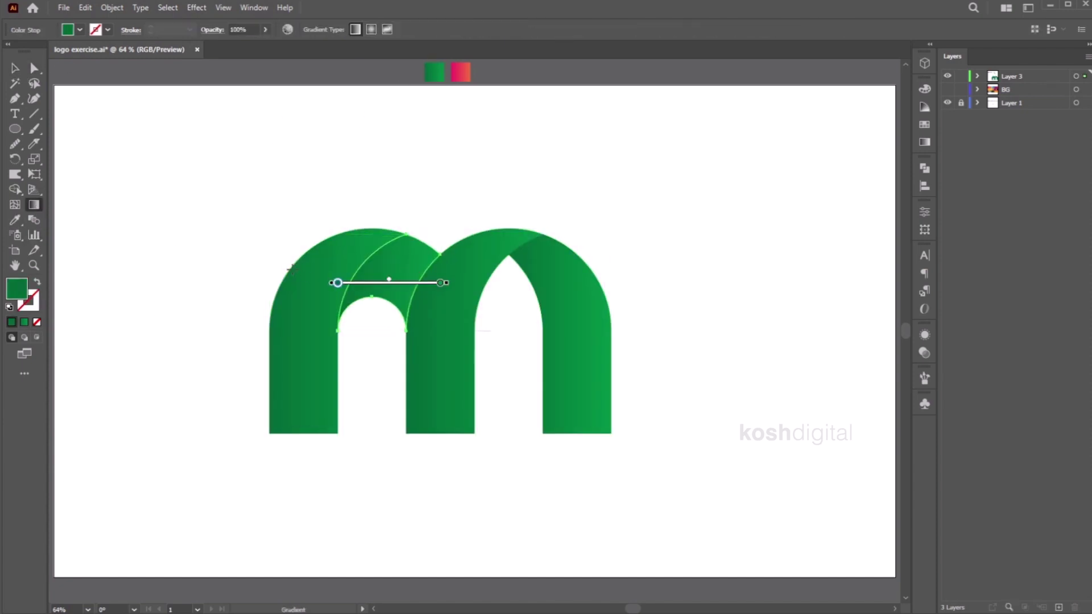
{"action": "left_click_drag", "start_coordinate": [381, 265], "coordinate": [398, 282]}
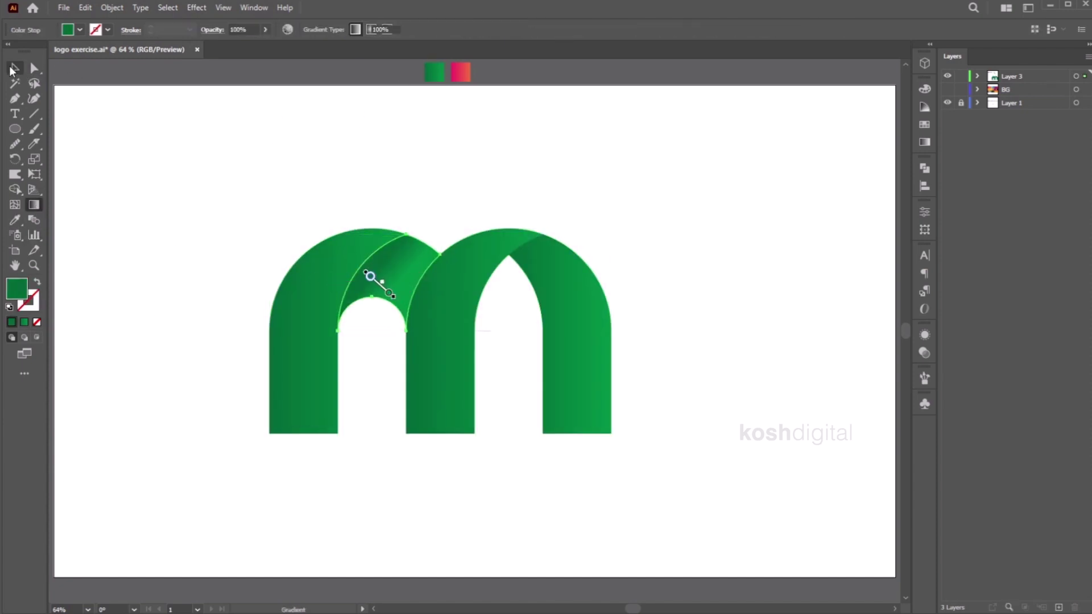
{"action": "left_click", "coordinate": [13, 69]}
{"action": "left_click", "coordinate": [563, 285]}
{"action": "left_click", "coordinate": [35, 205]}
{"action": "left_click_drag", "start_coordinate": [539, 255], "coordinate": [585, 307]}
{"action": "left_click", "coordinate": [15, 67]}
{"action": "left_click", "coordinate": [775, 215]}
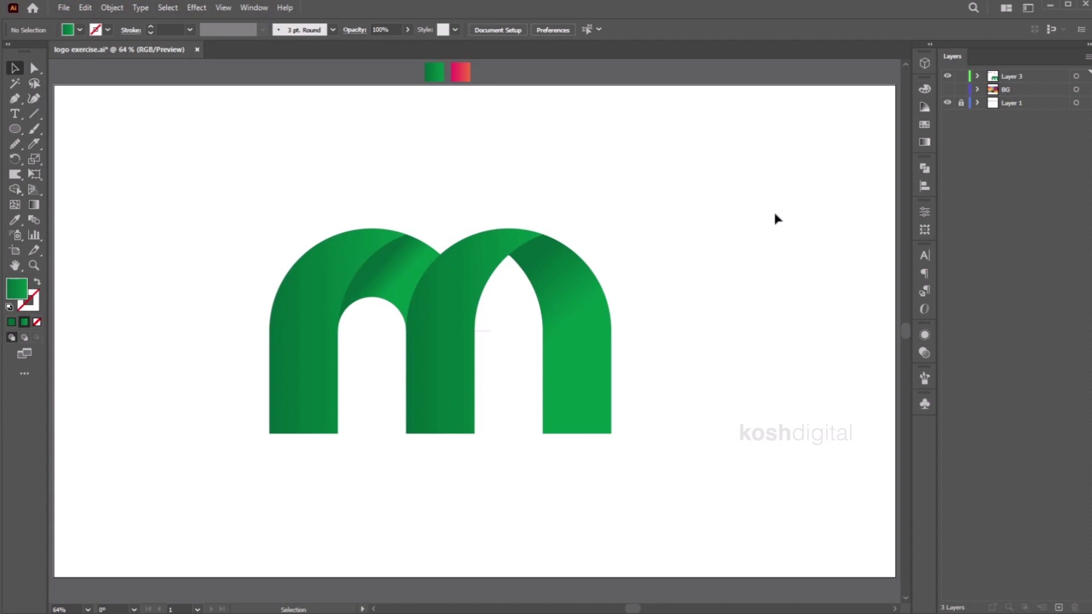
Step: Undo the gradients, the cleanup and most of the Shape Builder merges to bring back the circles and lines
{"action": "key", "text": "ctrl+z"}
{"action": "key", "text": "ctrl+z"}
{"action": "key", "text": "ctrl+z"}
{"action": "key", "text": "ctrl+z"}
{"action": "key", "text": "ctrl+z"}
{"action": "key", "text": "ctrl+z"}
{"action": "key", "text": "ctrl+z"}
{"action": "key", "text": "ctrl+z"}
{"action": "key", "text": "ctrl+z"}
{"action": "key", "text": "ctrl+z"}
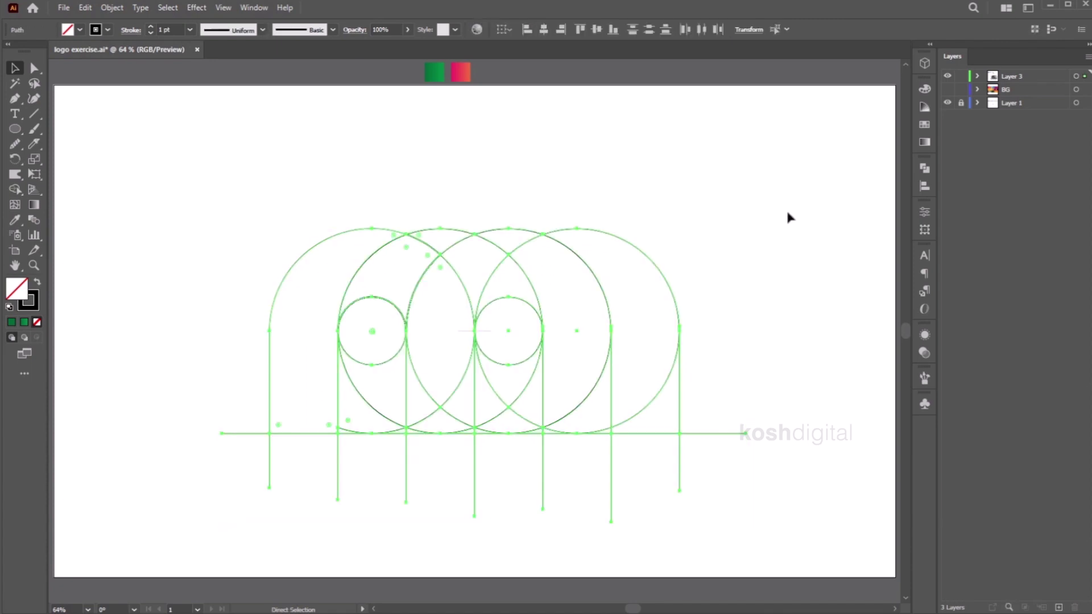
{"action": "left_click", "coordinate": [804, 193]}
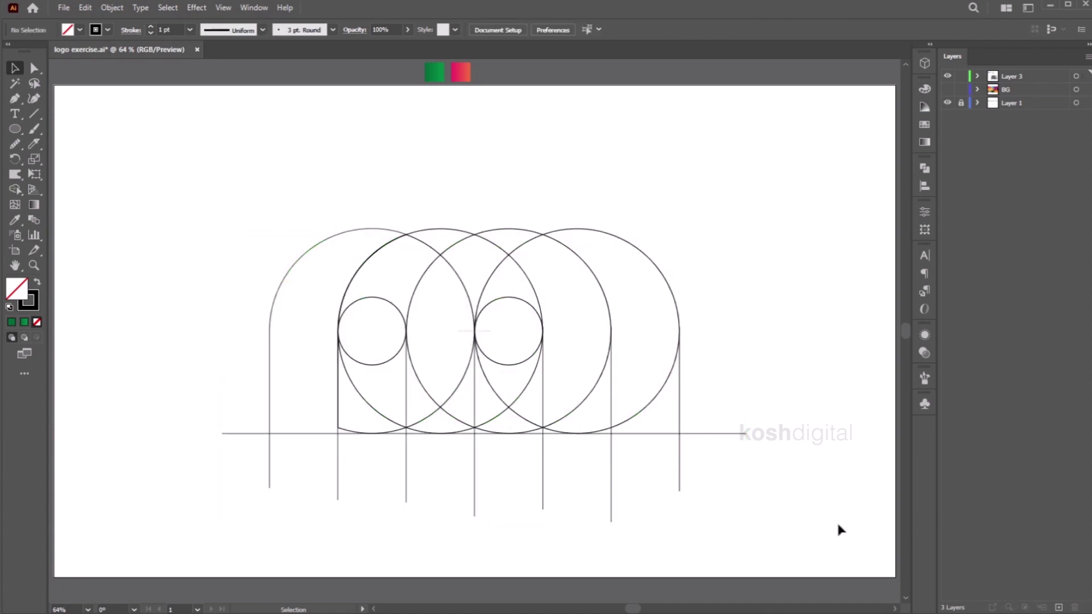
Step: Try merging the left leg with Shape Builder, and undo back to the whole, unmerged circles
{"action": "left_click_drag", "start_coordinate": [796, 510], "coordinate": [333, 257]}
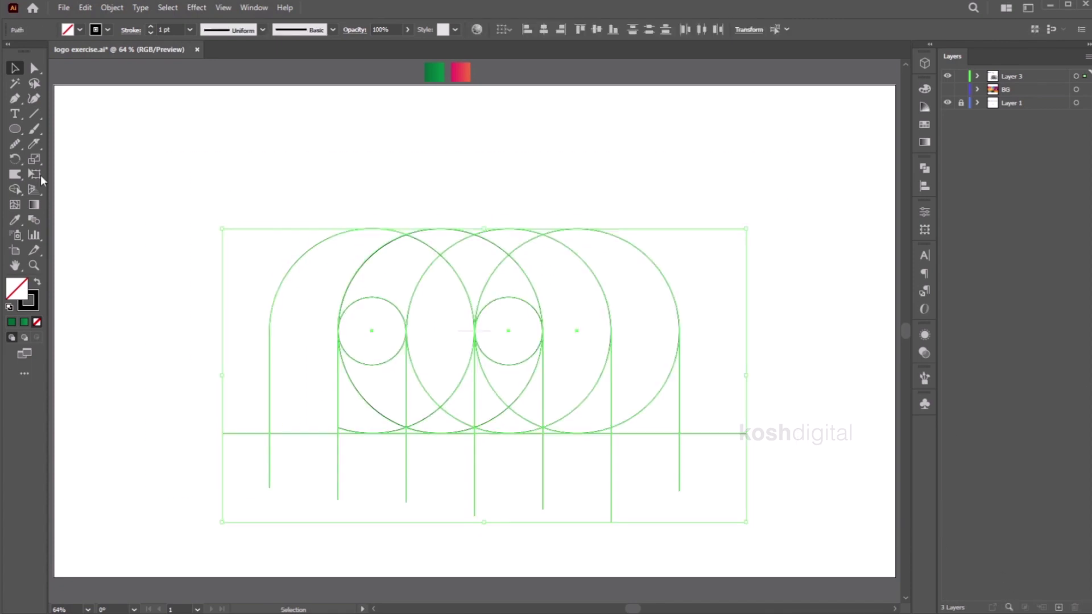
{"action": "left_click", "coordinate": [15, 191]}
{"action": "left_click_drag", "start_coordinate": [310, 411], "coordinate": [360, 237]}
{"action": "left_click", "coordinate": [14, 68]}
{"action": "left_click", "coordinate": [484, 162]}
{"action": "key", "text": "ctrl+z"}
{"action": "key", "text": "ctrl+shift+a"}
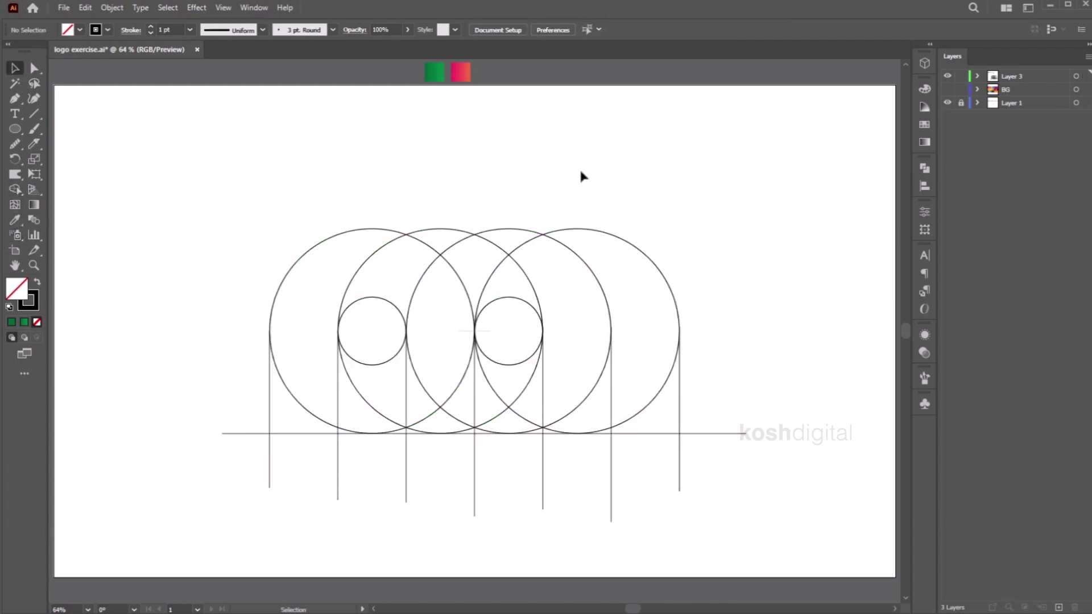
Step: Merge the circle and line regions with Shape Builder into the m's arches and a right leg that follows the small circle's inner curve
{"action": "left_click_drag", "start_coordinate": [796, 510], "coordinate": [161, 151]}
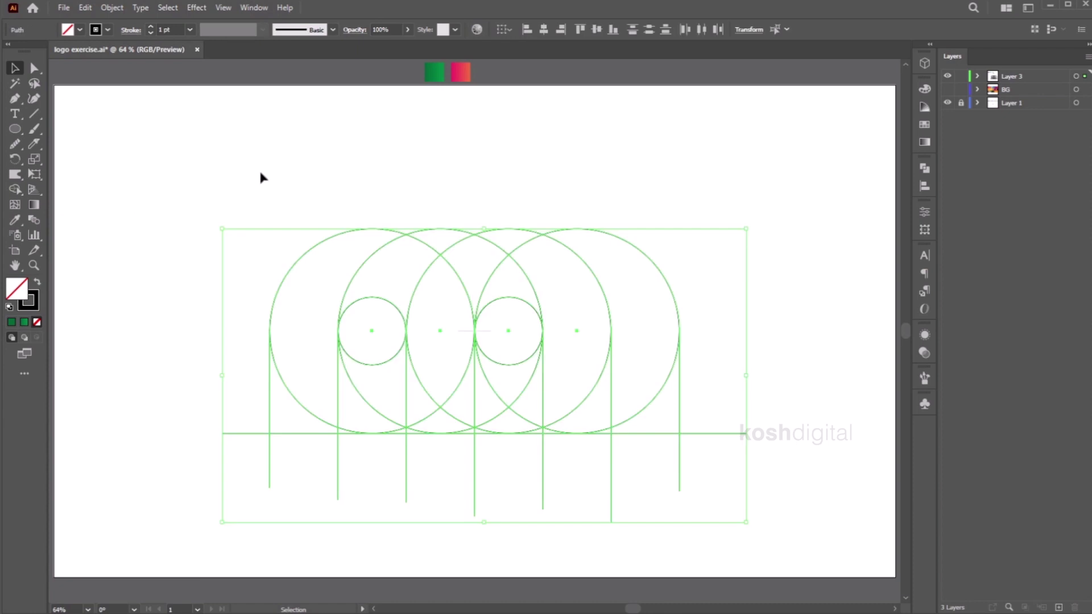
{"action": "left_click", "coordinate": [15, 190]}
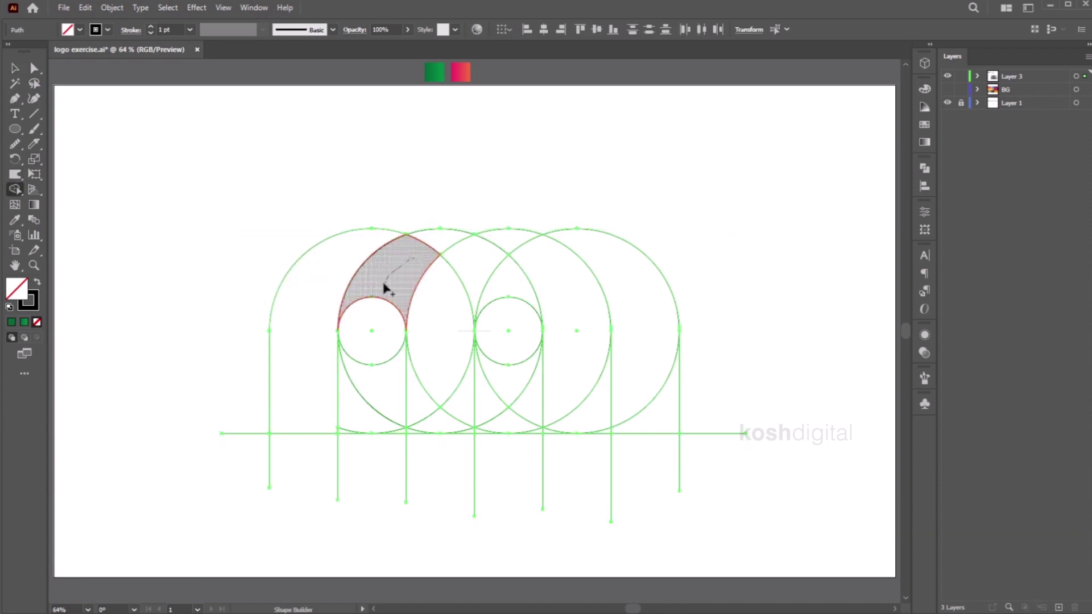
{"action": "mouse_move", "coordinate": [409, 420]}
{"action": "left_mouse_down"}
{"action": "mouse_move", "coordinate": [463, 433]}
{"action": "mouse_move", "coordinate": [468, 412]}
{"action": "mouse_move", "coordinate": [438, 375]}
{"action": "mouse_move", "coordinate": [473, 255]}
{"action": "mouse_move", "coordinate": [509, 240]}
{"action": "left_mouse_up"}
{"action": "left_click_drag", "start_coordinate": [497, 290], "coordinate": [554, 291]}
{"action": "mouse_move", "coordinate": [569, 411]}
{"action": "left_mouse_down"}
{"action": "mouse_move", "coordinate": [549, 435]}
{"action": "mouse_move", "coordinate": [606, 436]}
{"action": "left_mouse_up"}
{"action": "key", "text": "v"}
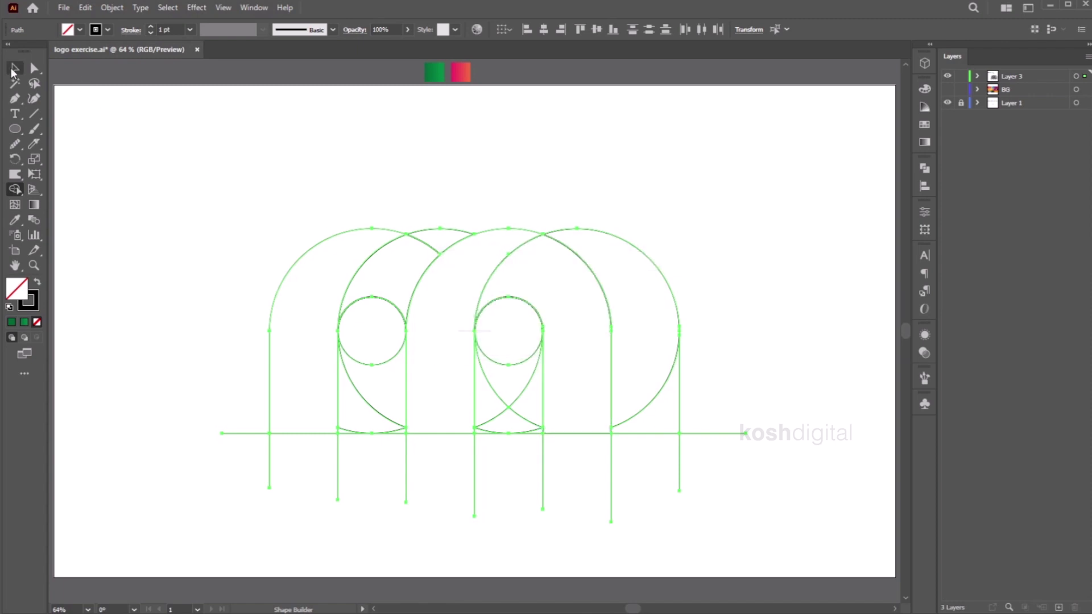
Step: Cut the four merged m pieces, delete the leftover circles and lines, and paste the pieces back in place
{"action": "left_click", "coordinate": [371, 238]}
{"action": "left_click", "coordinate": [398, 233]}
{"action": "left_click", "coordinate": [419, 240], "text": "shift"}
{"action": "left_click", "coordinate": [477, 233], "text": "shift"}
{"action": "left_click", "coordinate": [586, 434], "text": "shift"}
{"action": "key", "text": "ctrl+x"}
{"action": "left_click_drag", "start_coordinate": [758, 510], "coordinate": [164, 162]}
{"action": "key", "text": "Delete"}
{"action": "key", "text": "ctrl+f"}
{"action": "left_click", "coordinate": [524, 189]}
Step: Apply the green gradient from the swatch above the artboard to all four pieces of the m
{"action": "left_click_drag", "start_coordinate": [611, 468], "coordinate": [183, 188]}
{"action": "left_click", "coordinate": [15, 220]}
{"action": "left_click", "coordinate": [434, 72]}
{"action": "key", "text": "v"}
{"action": "left_click", "coordinate": [353, 127]}
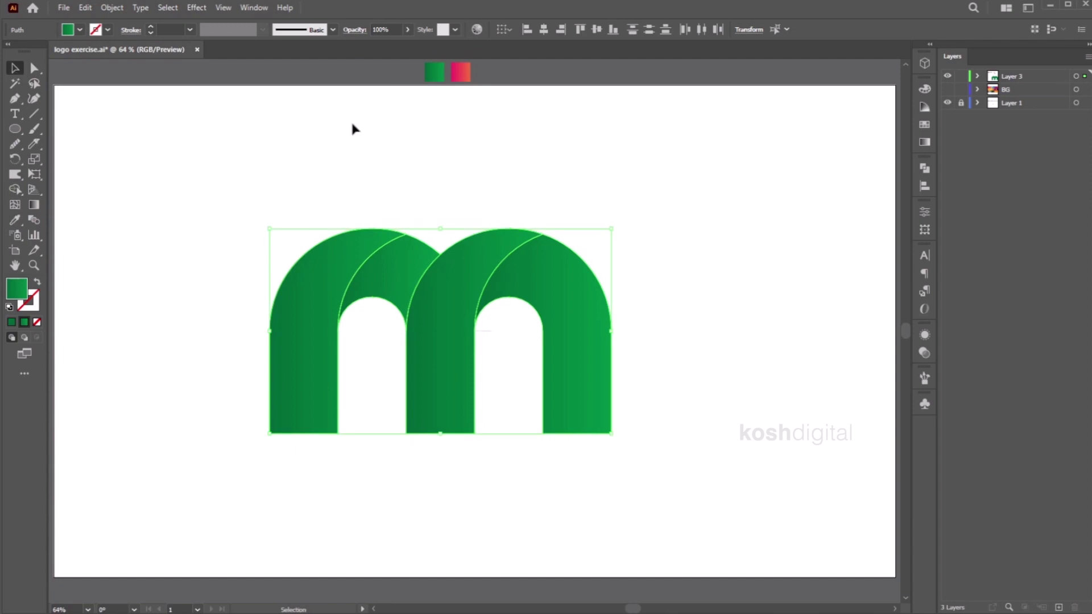
Step: Angle the gradient of the left arch's inner fold diagonally downward from dark to light green
{"action": "left_click", "coordinate": [398, 274]}
{"action": "left_click", "coordinate": [34, 204]}
{"action": "left_click_drag", "start_coordinate": [380, 263], "coordinate": [408, 292]}
{"action": "left_click", "coordinate": [17, 71]}
Step: Angle the right leg's gradient from dark green under the arch's overlap to light green down the leg
{"action": "left_click", "coordinate": [561, 309]}
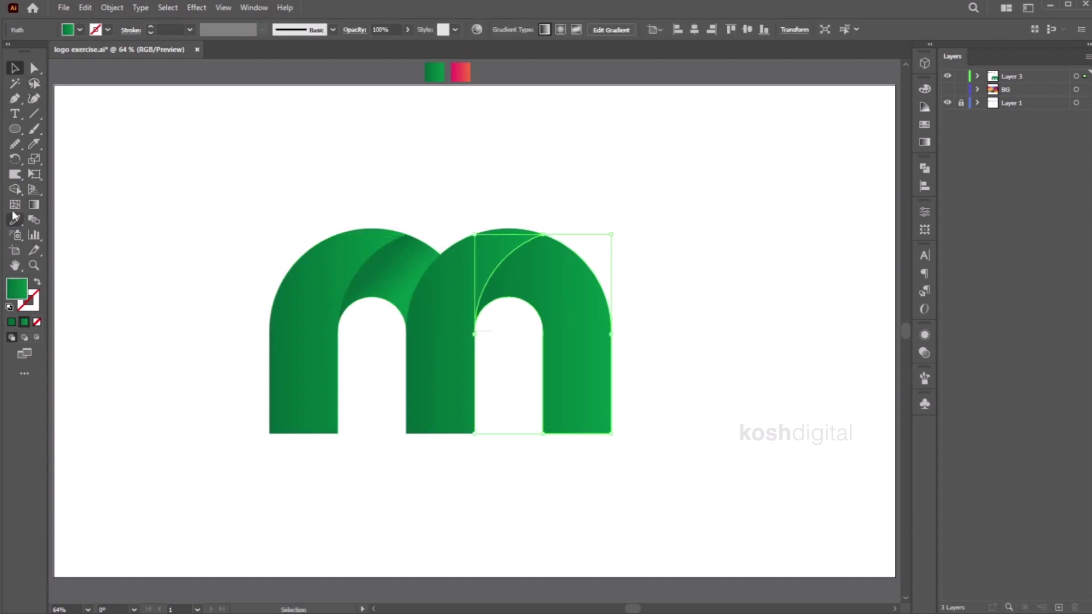
{"action": "left_click", "coordinate": [34, 204]}
{"action": "left_click_drag", "start_coordinate": [529, 267], "coordinate": [571, 359]}
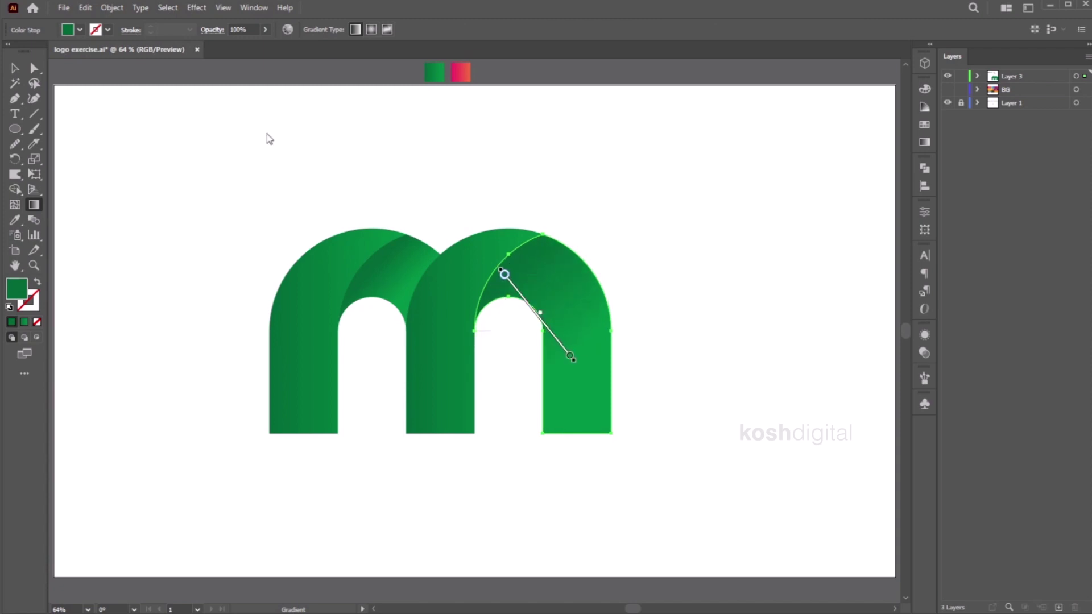
{"action": "left_click", "coordinate": [15, 68]}
{"action": "left_click", "coordinate": [761, 263]}
Step: Round the inner bottom corner of the m's left leg into a large curve
{"action": "key", "text": "a"}
{"action": "left_click", "coordinate": [285, 396]}
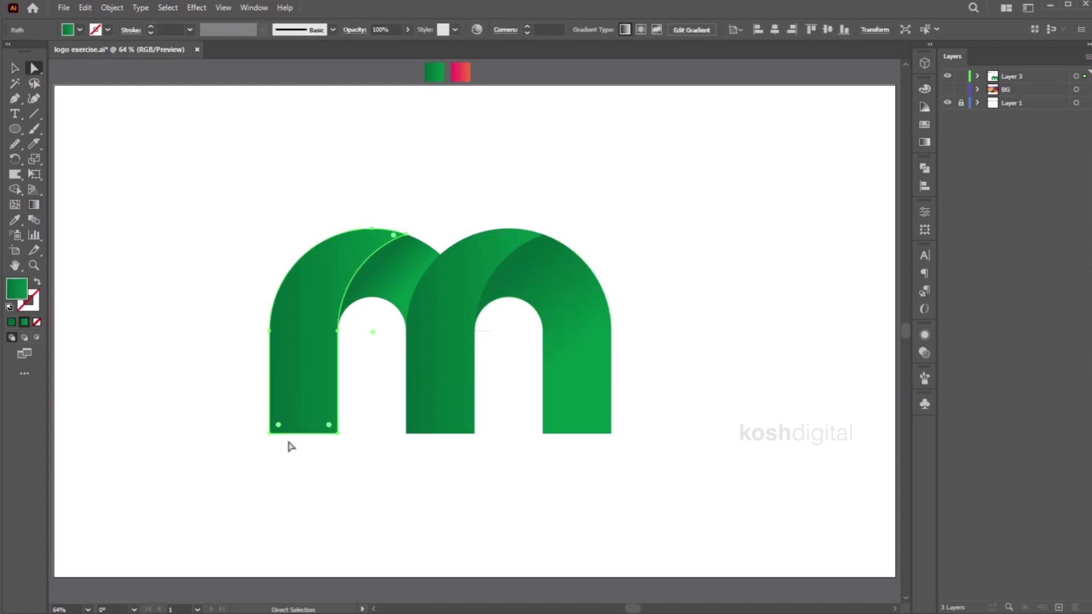
{"action": "left_click", "coordinate": [338, 433]}
{"action": "left_click_drag", "start_coordinate": [329, 425], "coordinate": [362, 354]}
{"action": "left_click", "coordinate": [15, 68]}
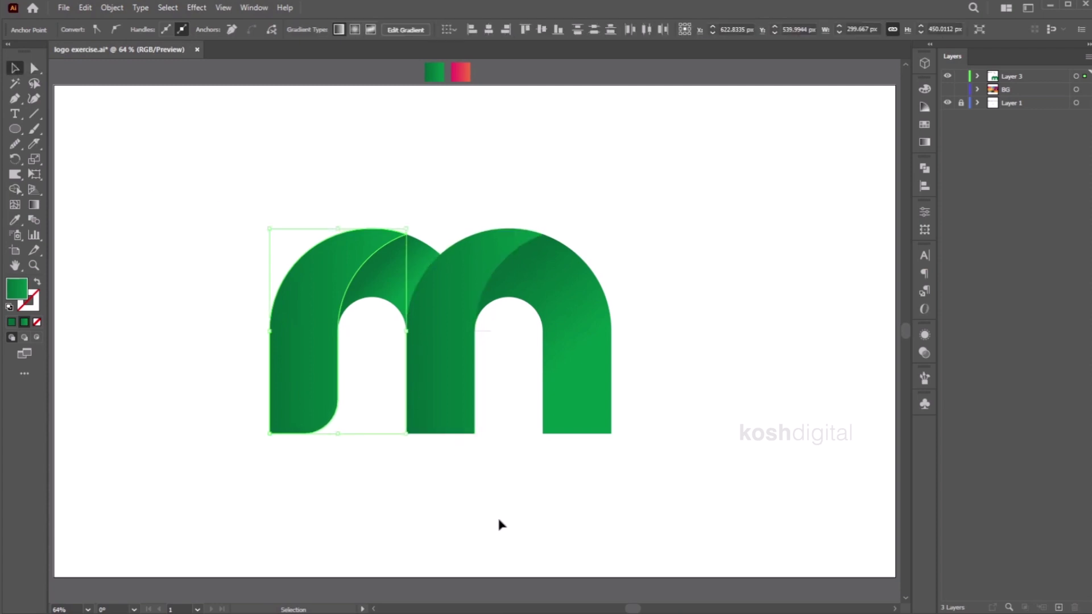
Step: Try rounding the right leg's inner bottom corner with a radius of about 83 px, and undo it
{"action": "left_click", "coordinate": [585, 425]}
{"action": "key", "text": "a"}
{"action": "left_click", "coordinate": [545, 433]}
{"action": "left_click_drag", "start_coordinate": [552, 426], "coordinate": [563, 379]}
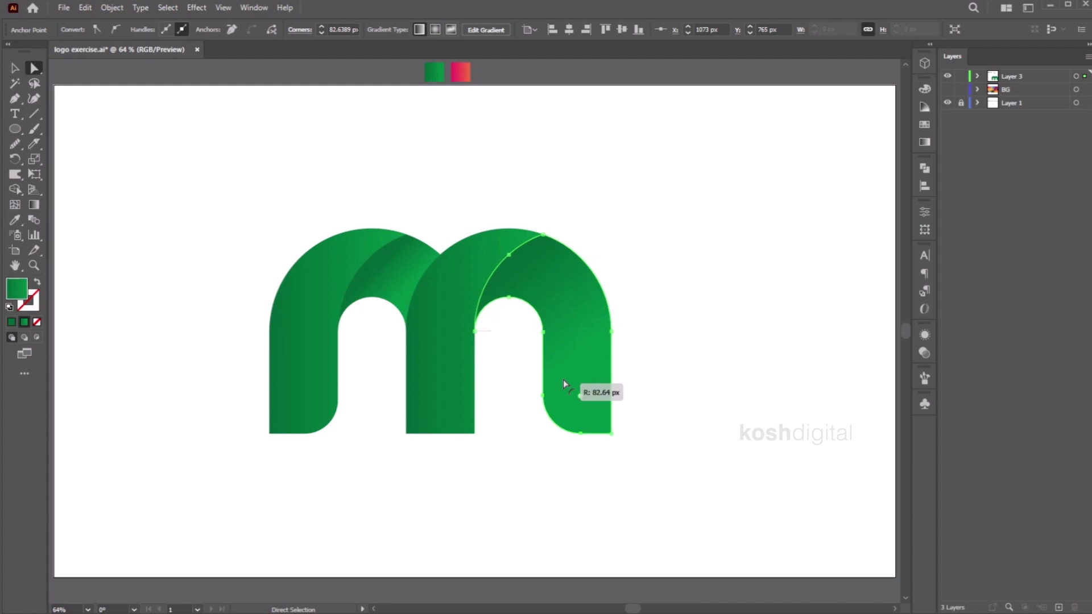
{"action": "key", "text": "ctrl+z"}
Step: Round the right leg's outer bottom corner by about 66 px and both bottom corners of the middle leg by 75 px
{"action": "left_click", "coordinate": [611, 435]}
{"action": "left_click_drag", "start_coordinate": [602, 425], "coordinate": [616, 371]}
{"action": "left_click", "coordinate": [407, 434]}
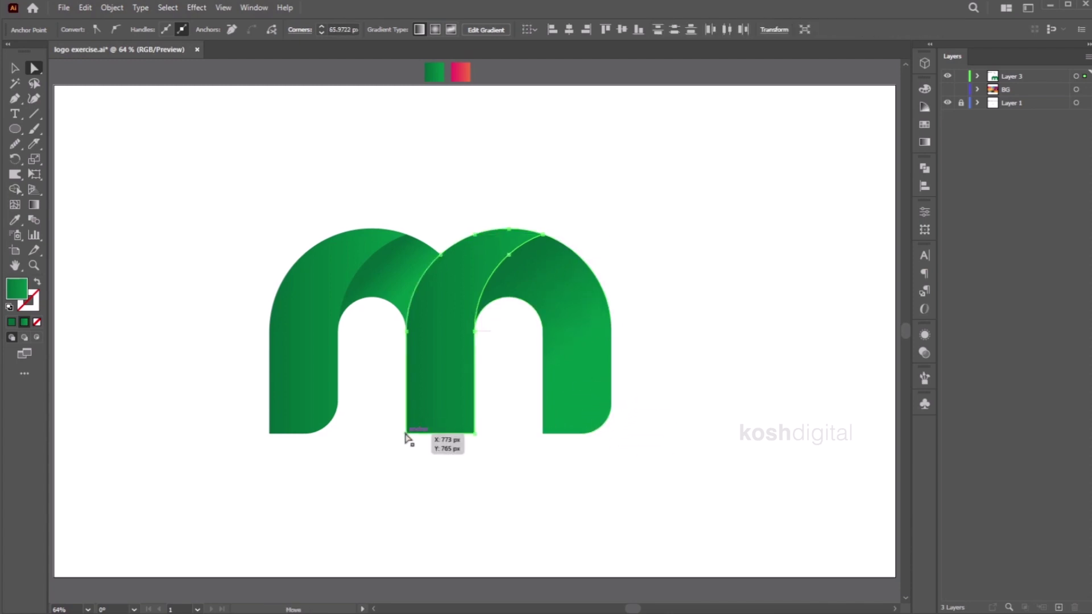
{"action": "left_click", "coordinate": [473, 434], "text": "shift"}
{"action": "left_click_drag", "start_coordinate": [465, 426], "coordinate": [457, 383]}
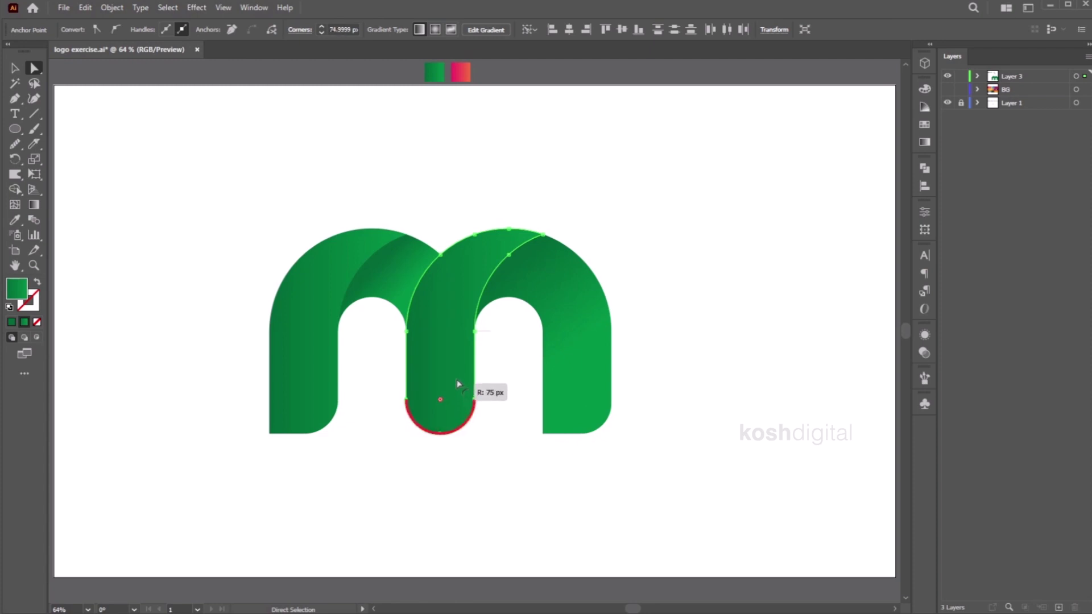
{"action": "left_click", "coordinate": [15, 68]}
{"action": "left_click", "coordinate": [870, 322]}
Step: Scale the whole m down and move it to the centre of the artboard
{"action": "key", "text": "ctrl+minus"}
{"action": "key", "text": "ctrl+0"}
{"action": "left_click_drag", "start_coordinate": [694, 172], "coordinate": [109, 517]}
{"action": "left_click_drag", "start_coordinate": [611, 229], "coordinate": [590, 254]}
{"action": "left_click_drag", "start_coordinate": [441, 367], "coordinate": [460, 359]}
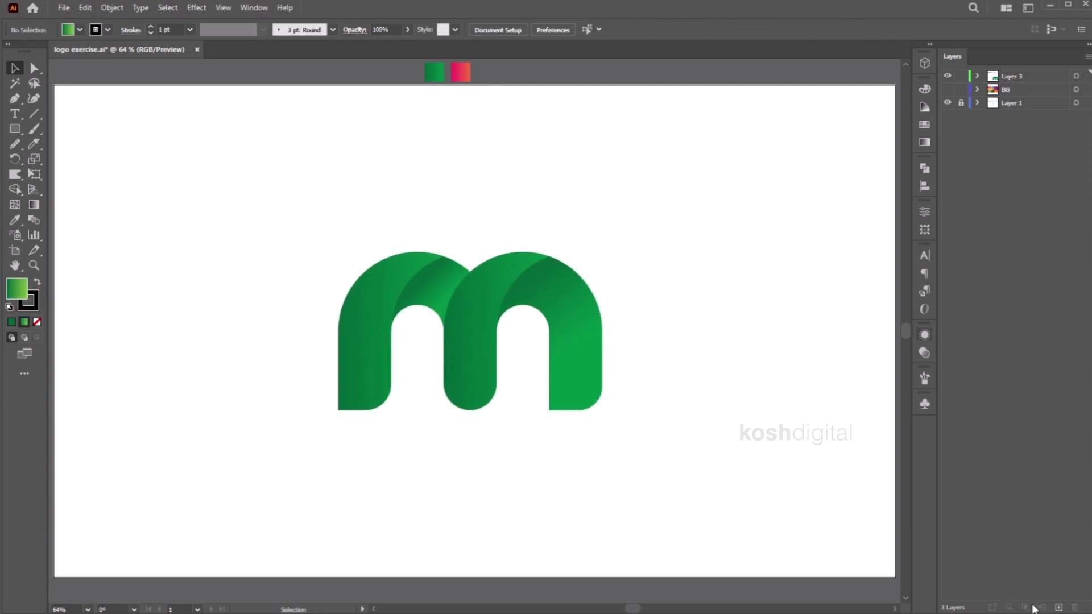
Step: Draw a green gradient rectangle covering the whole artboard and place it behind the m
{"action": "key", "text": "m"}
{"action": "left_click_drag", "start_coordinate": [54, 85], "coordinate": [895, 577]}
{"action": "mouse_move", "coordinate": [501, 416]}
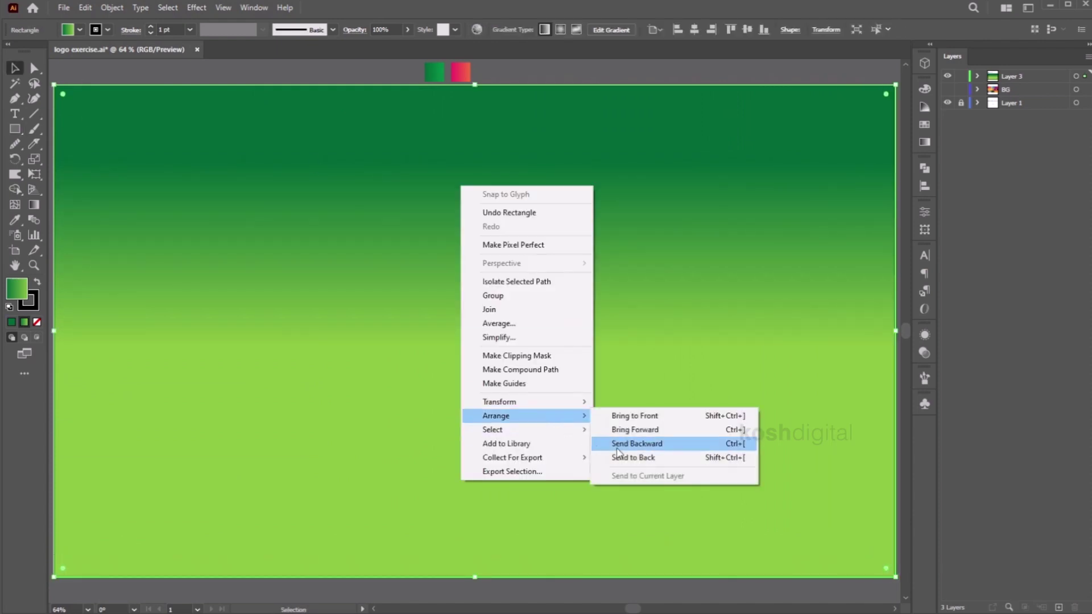
{"action": "left_click", "coordinate": [641, 443]}
{"action": "key", "text": "ctrl+shift+a"}
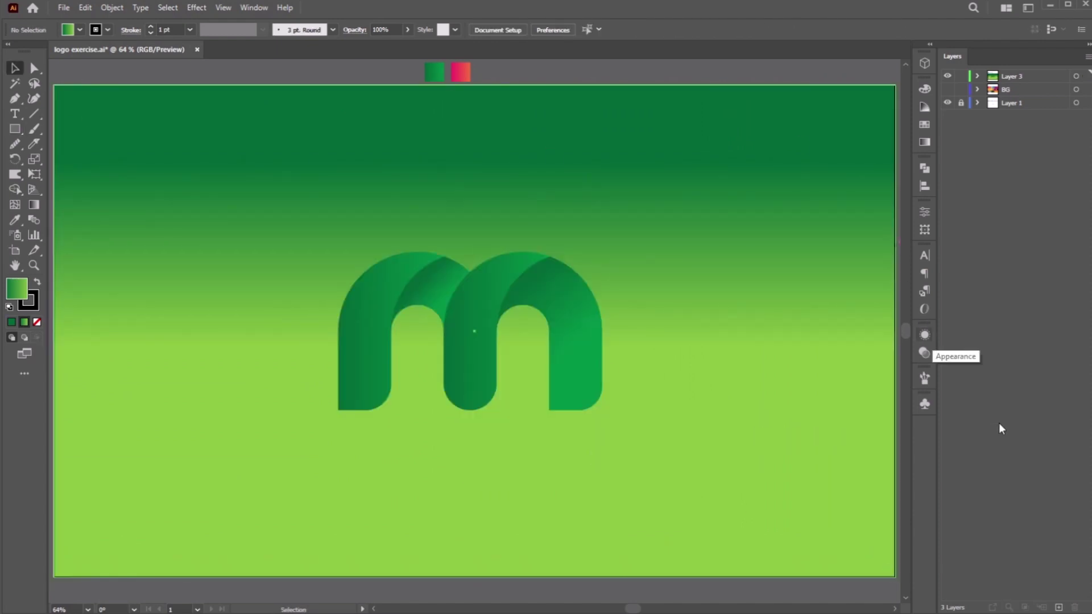